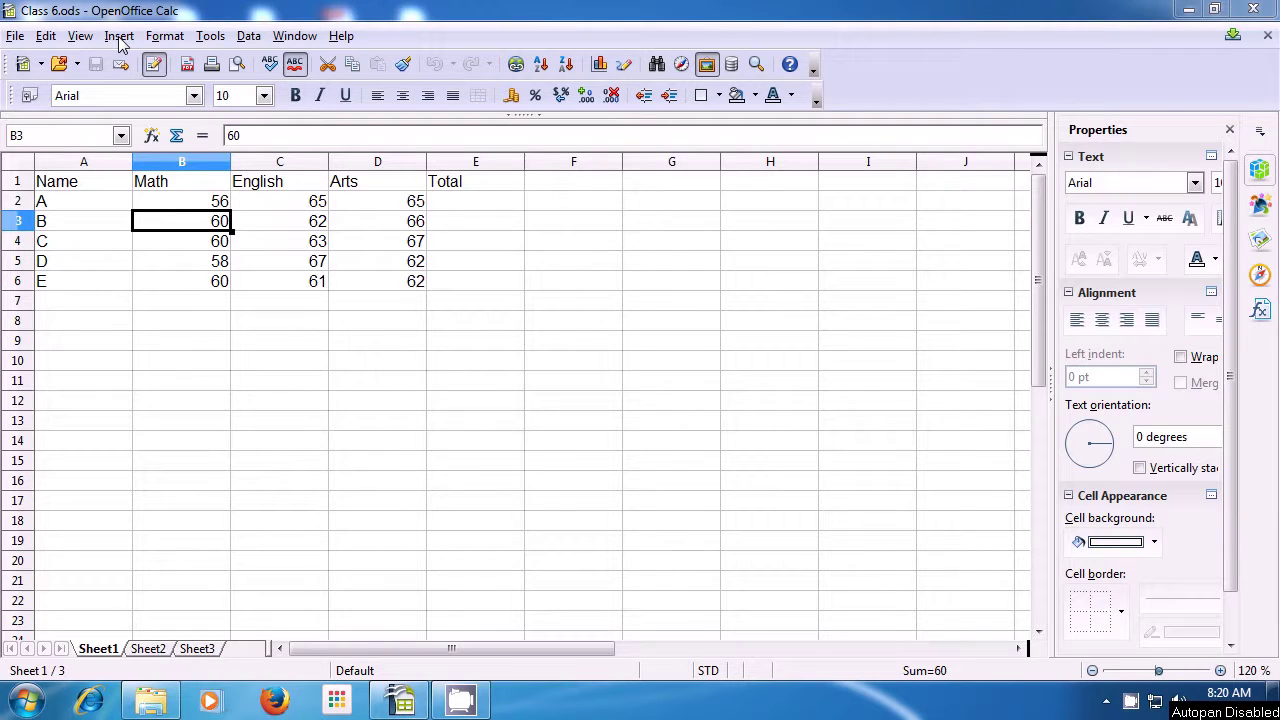
# Step: Insert a manual row break above row 3 of the marks table
pyautogui.click(119, 37)
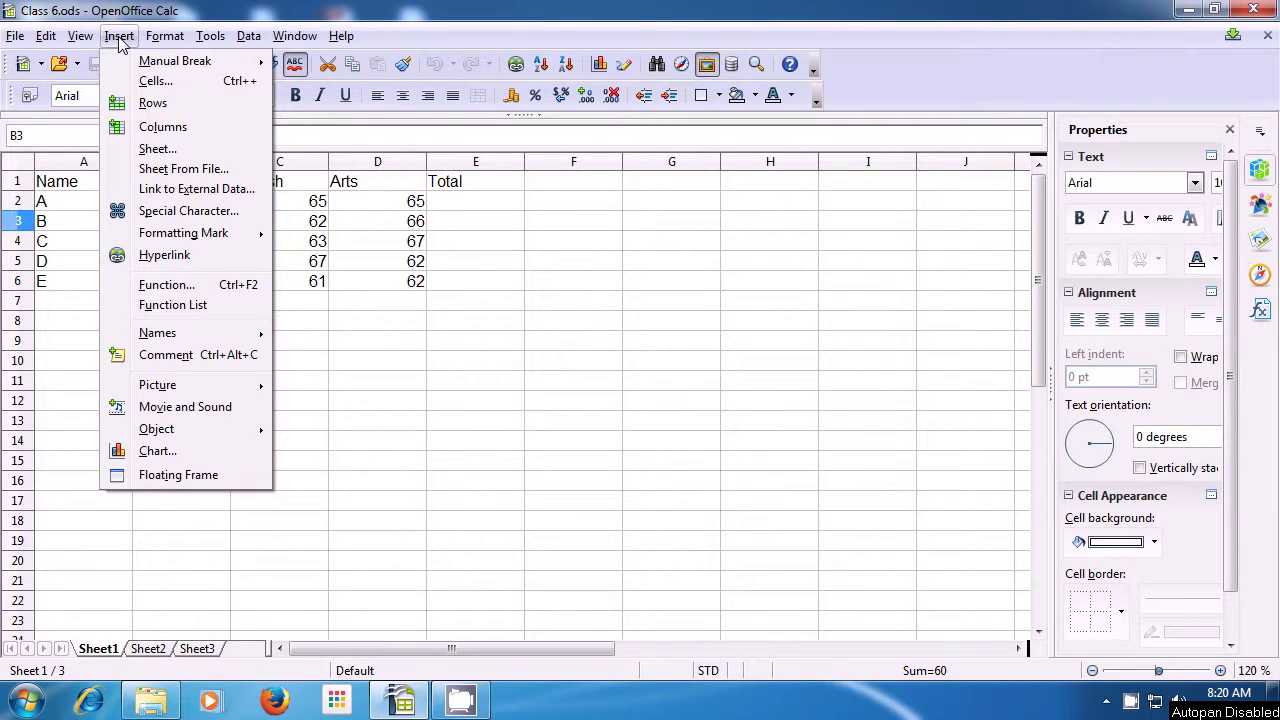
pyautogui.moveTo(130, 65)
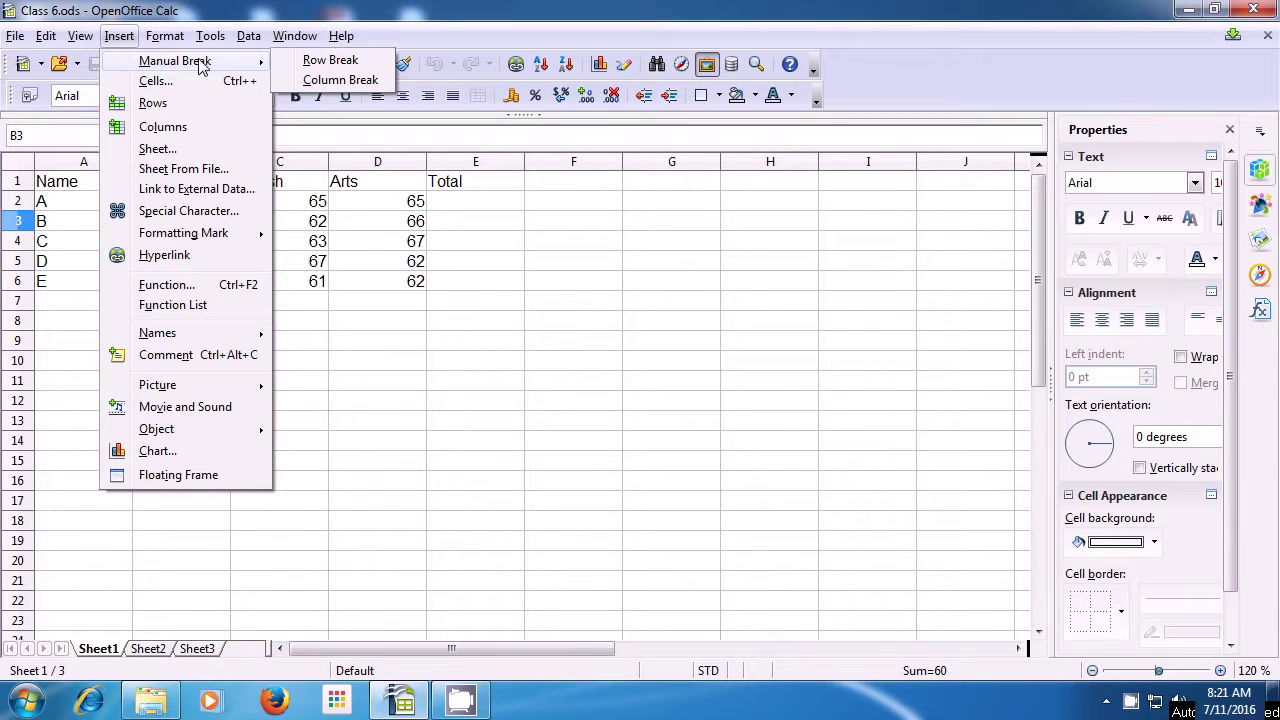
pyautogui.click(318, 66)
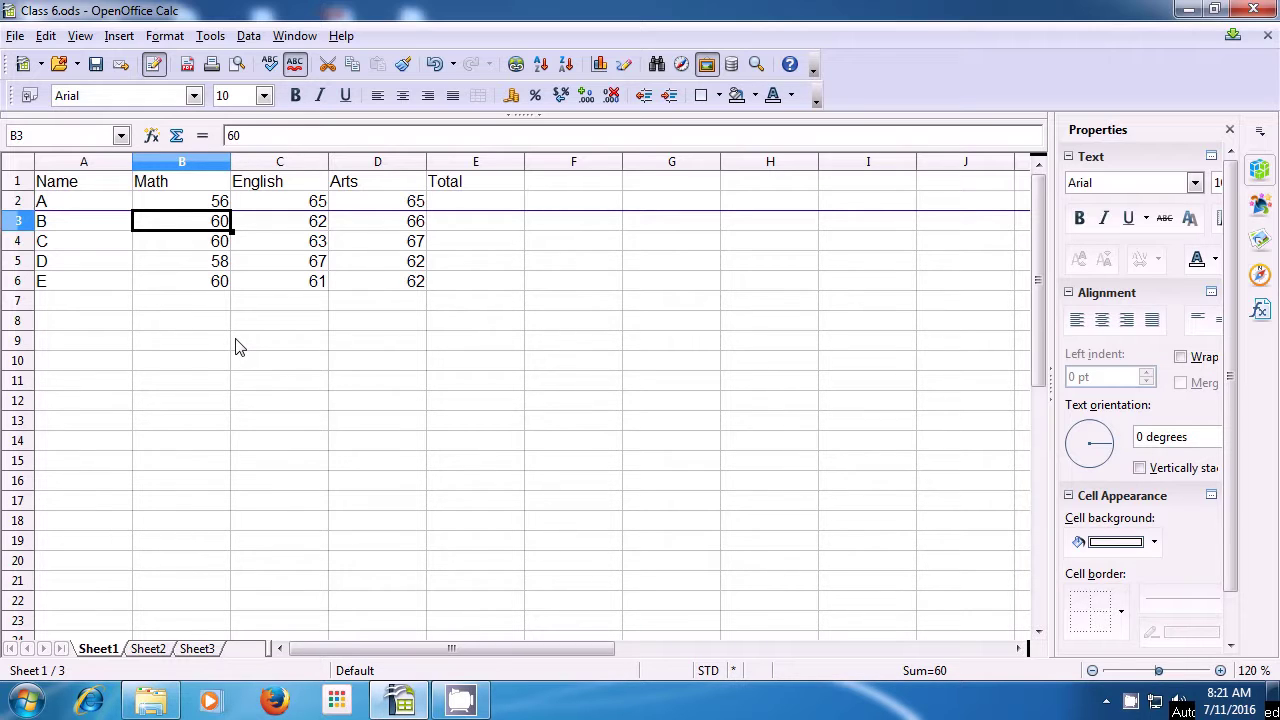
# Step: Check in the page preview how the row break splits the marks table across pages 1 and 2, and close the preview
pyautogui.click(13, 36)
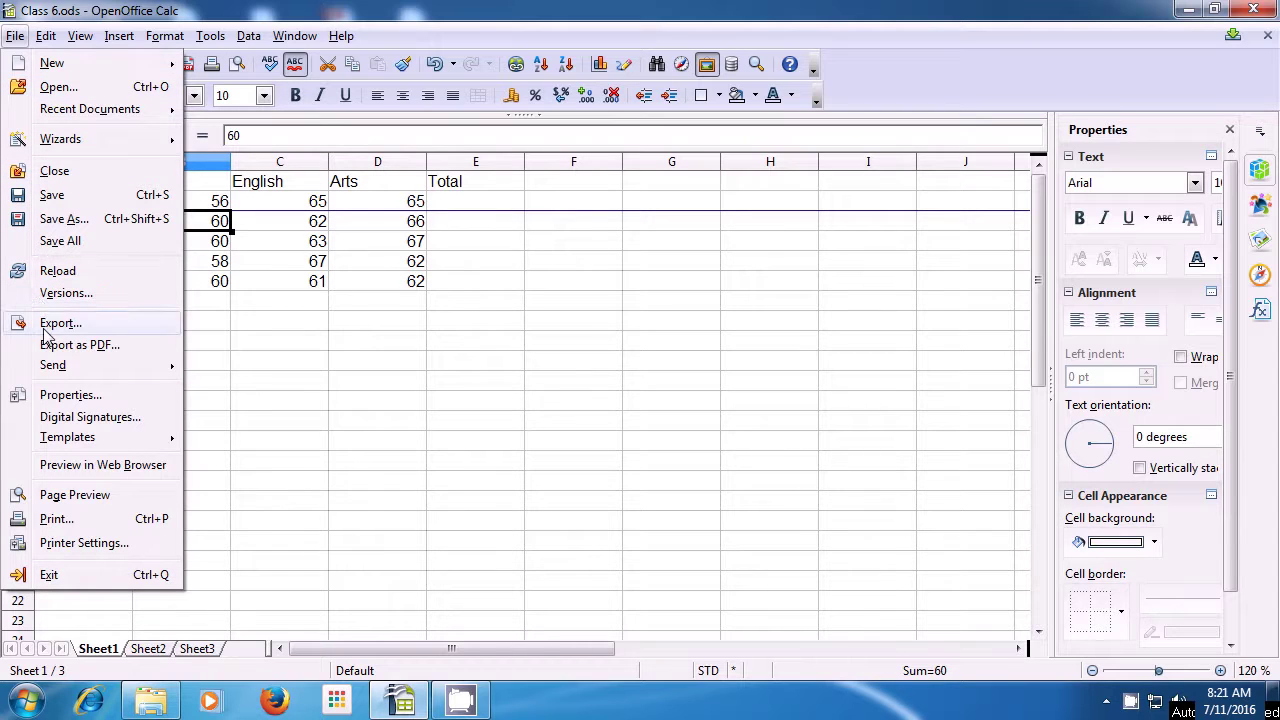
pyautogui.click(70, 498)
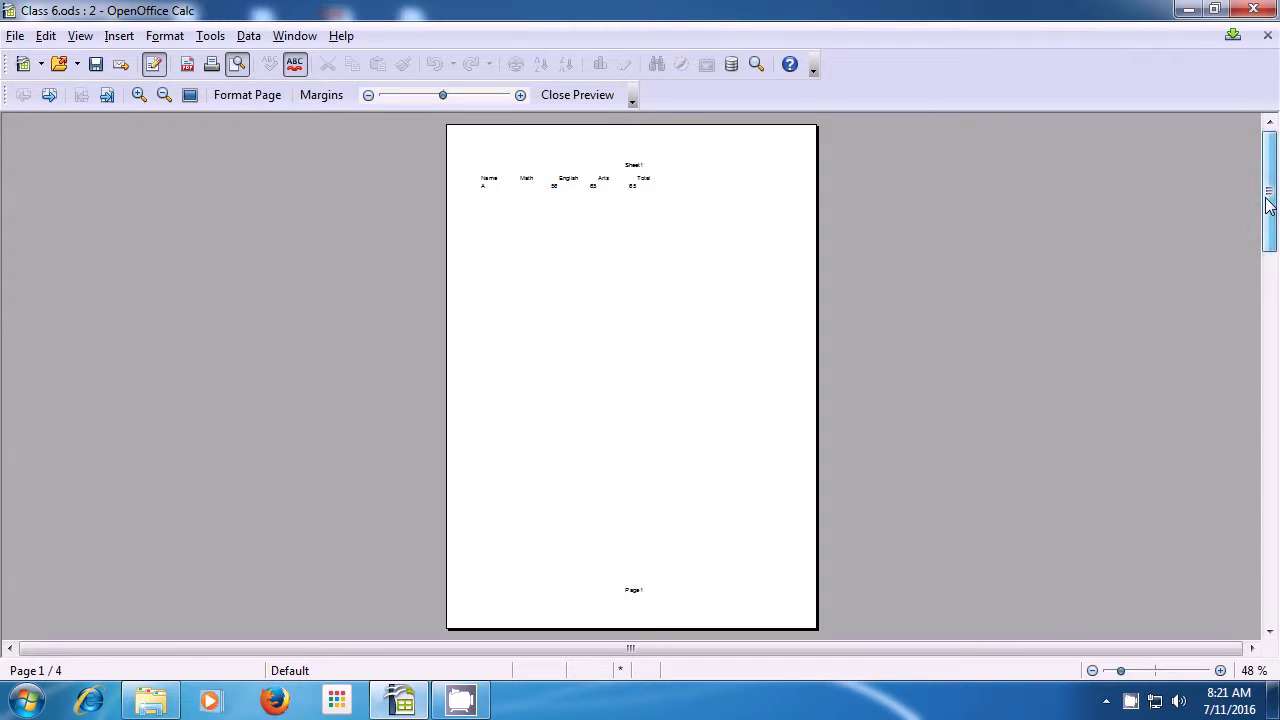
pyautogui.moveTo(1268, 203); pyautogui.dragTo(1274, 274)
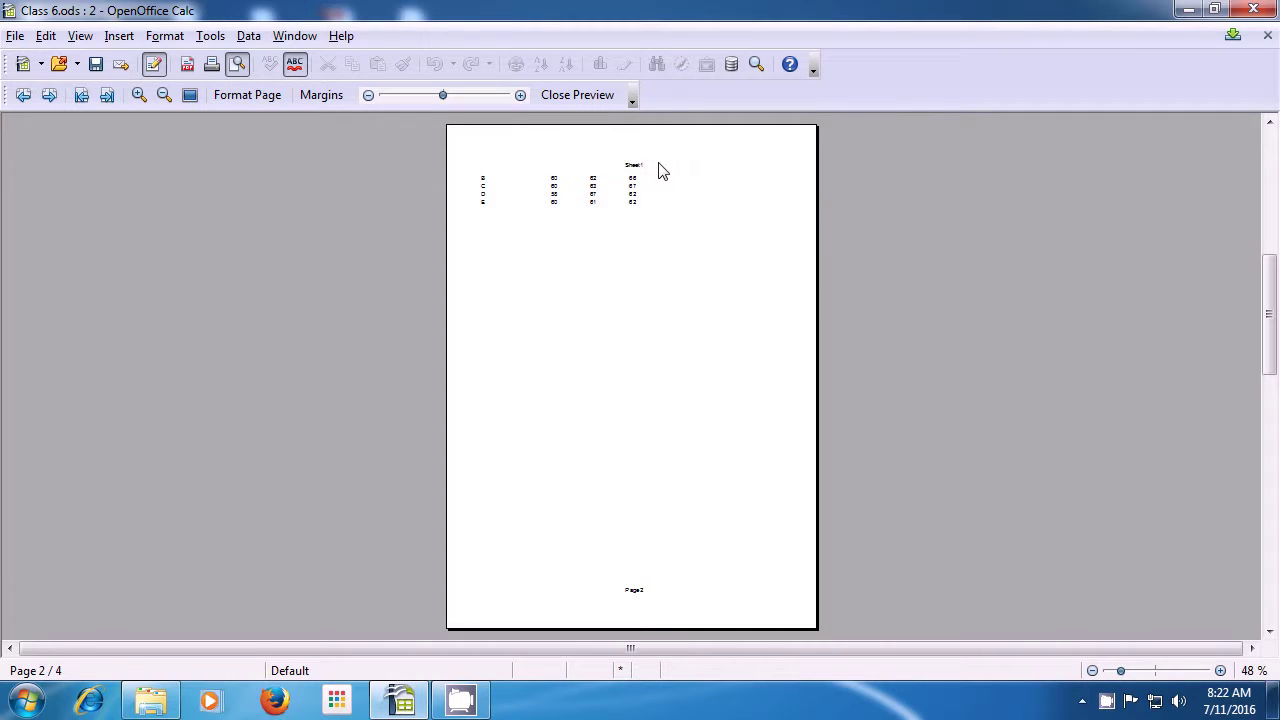
pyautogui.click(579, 97)
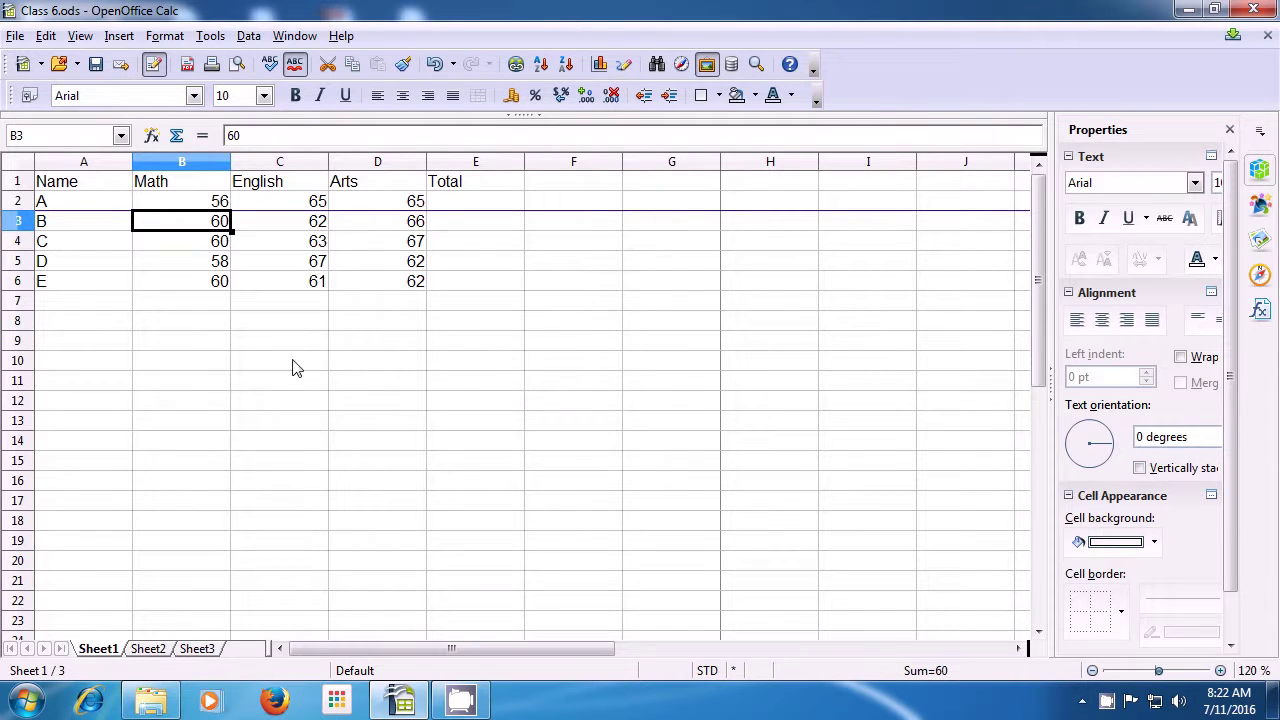
# Step: Insert a manual column break before column B, working from cell B8
pyautogui.click(227, 325)
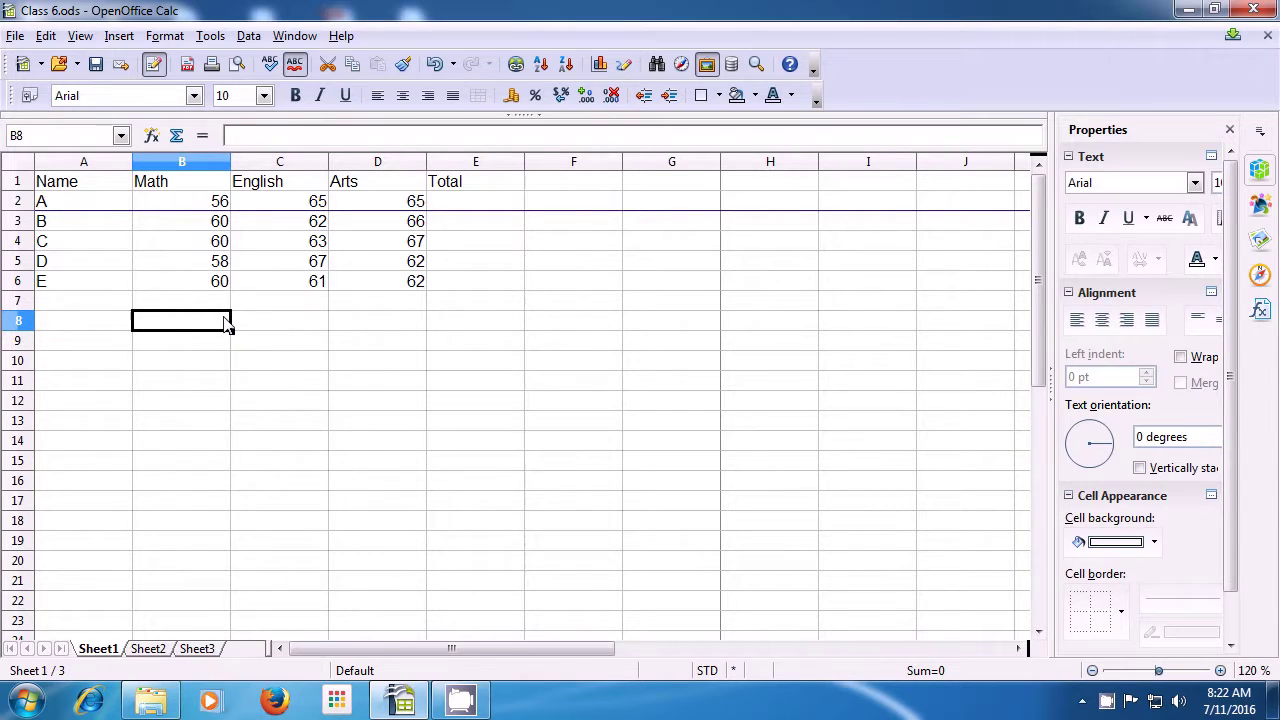
pyautogui.click(119, 35)
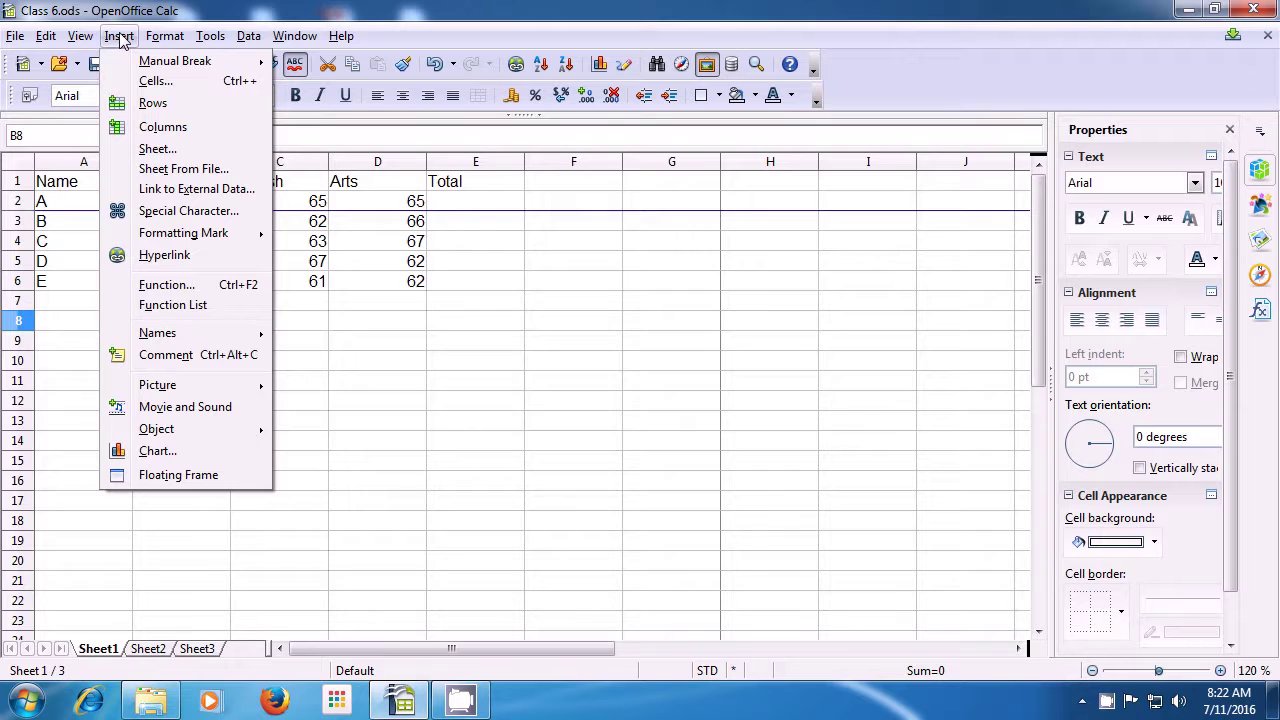
pyautogui.moveTo(145, 63)
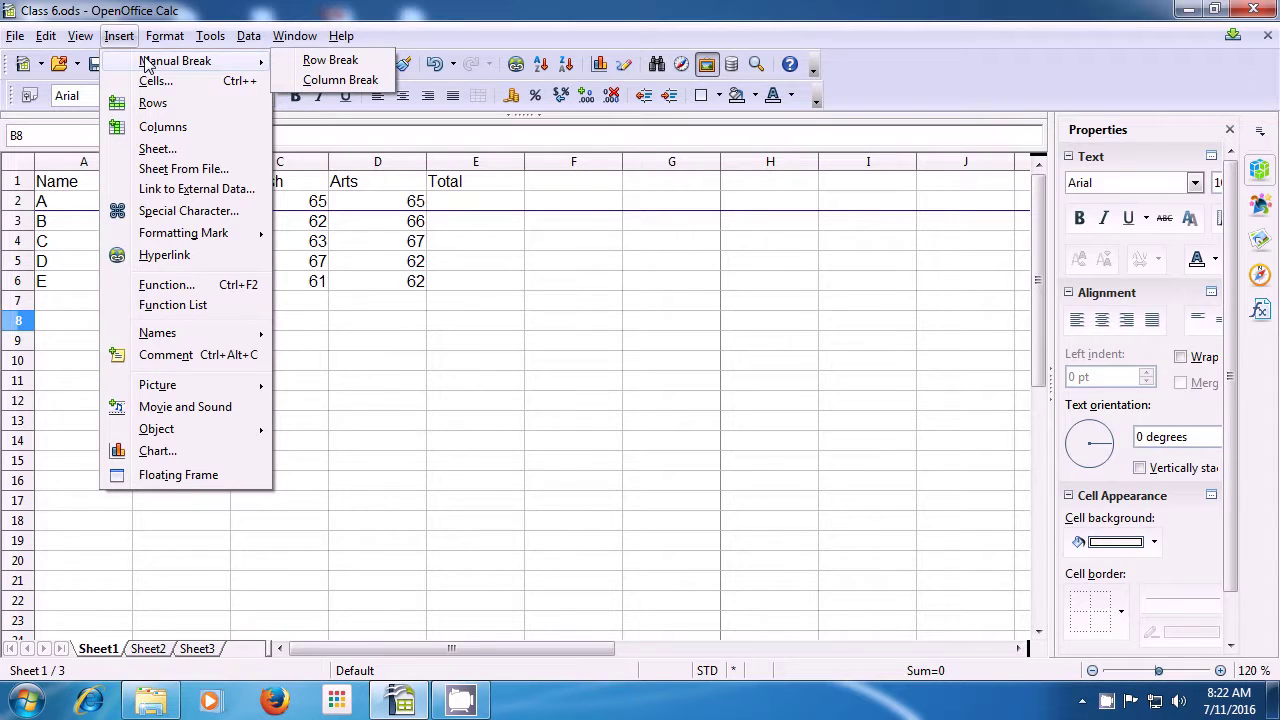
pyautogui.click(320, 80)
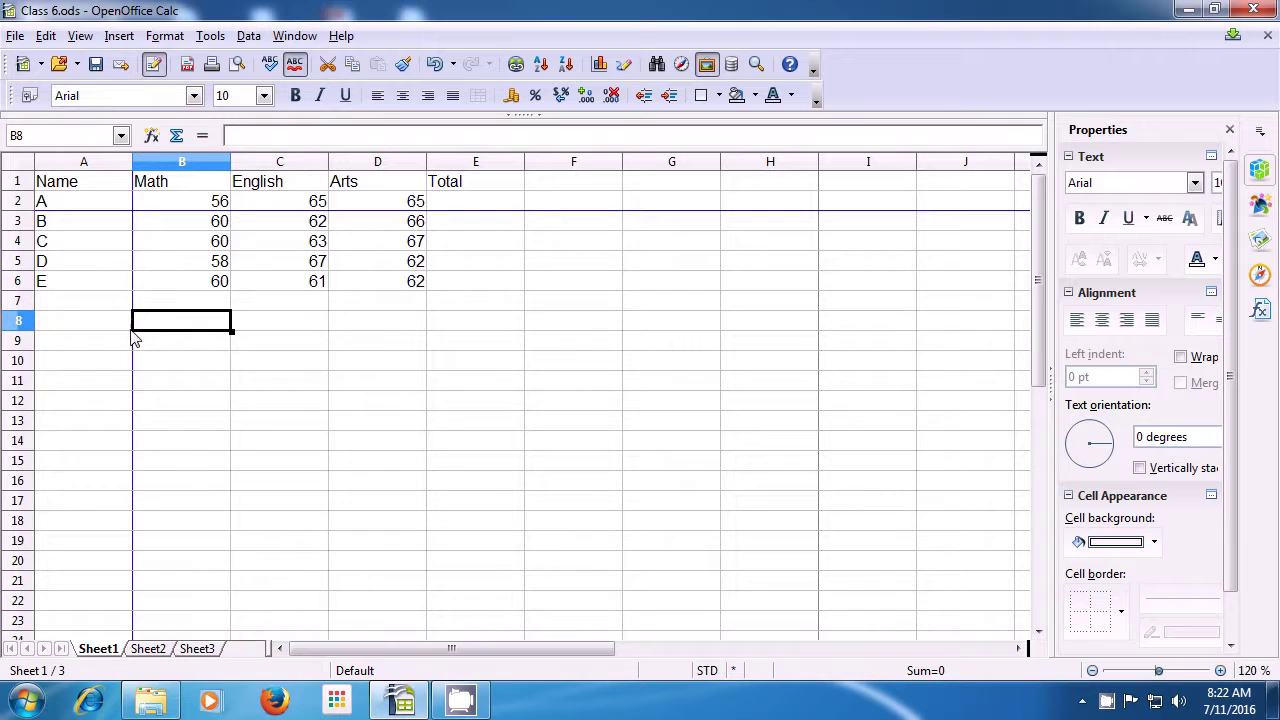
pyautogui.click(173, 347)
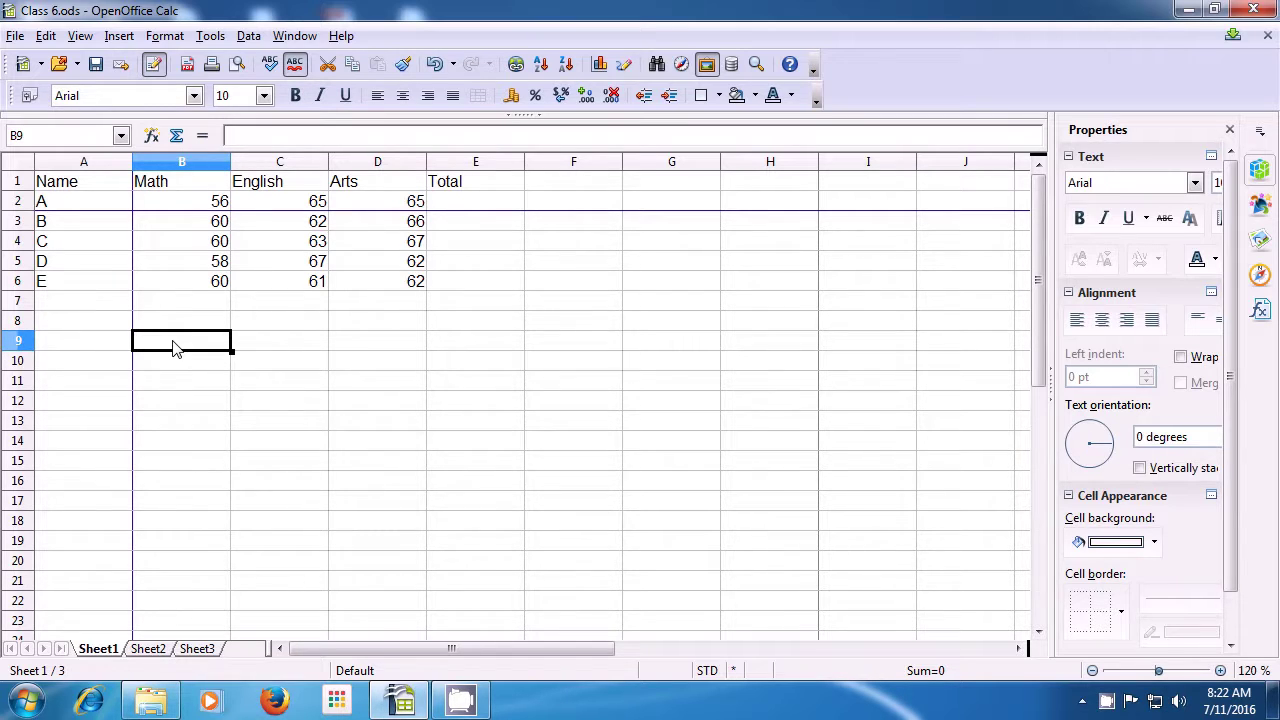
# Step: Check the first two pages in the page preview with both row and column breaks applied, and close the preview
pyautogui.click(14, 37)
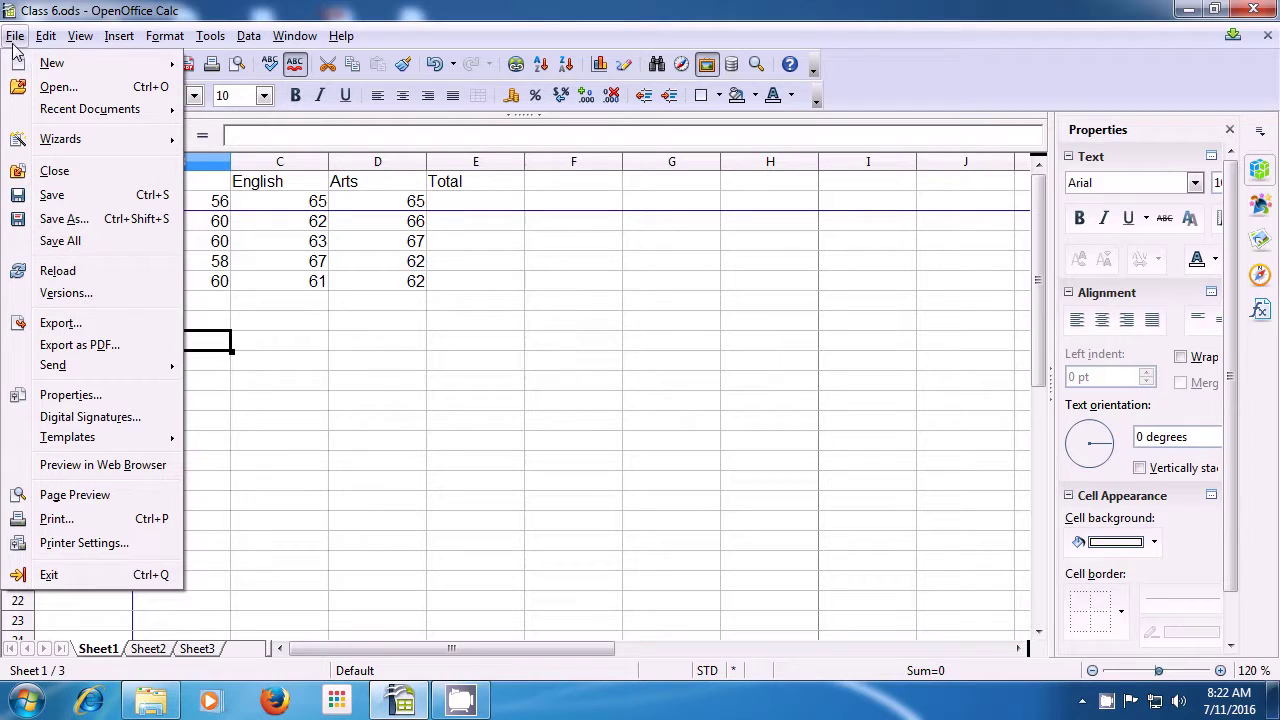
pyautogui.click(55, 497)
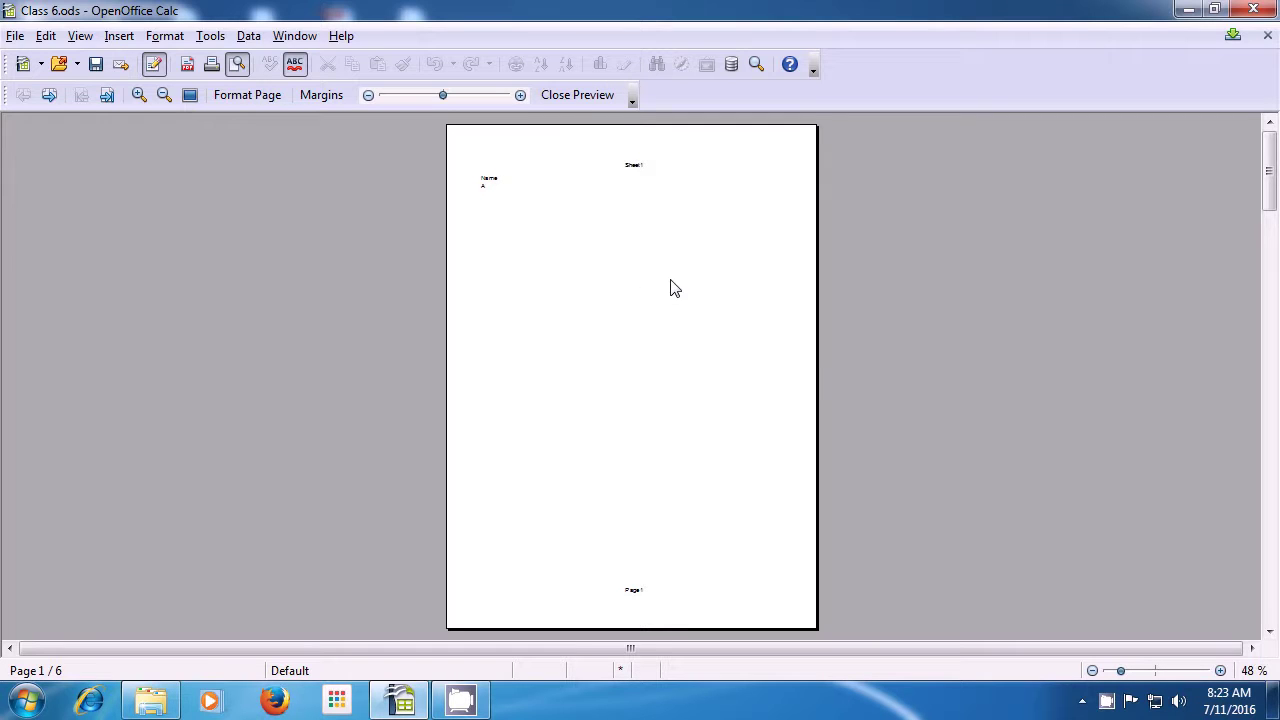
pyautogui.click(1268, 632)
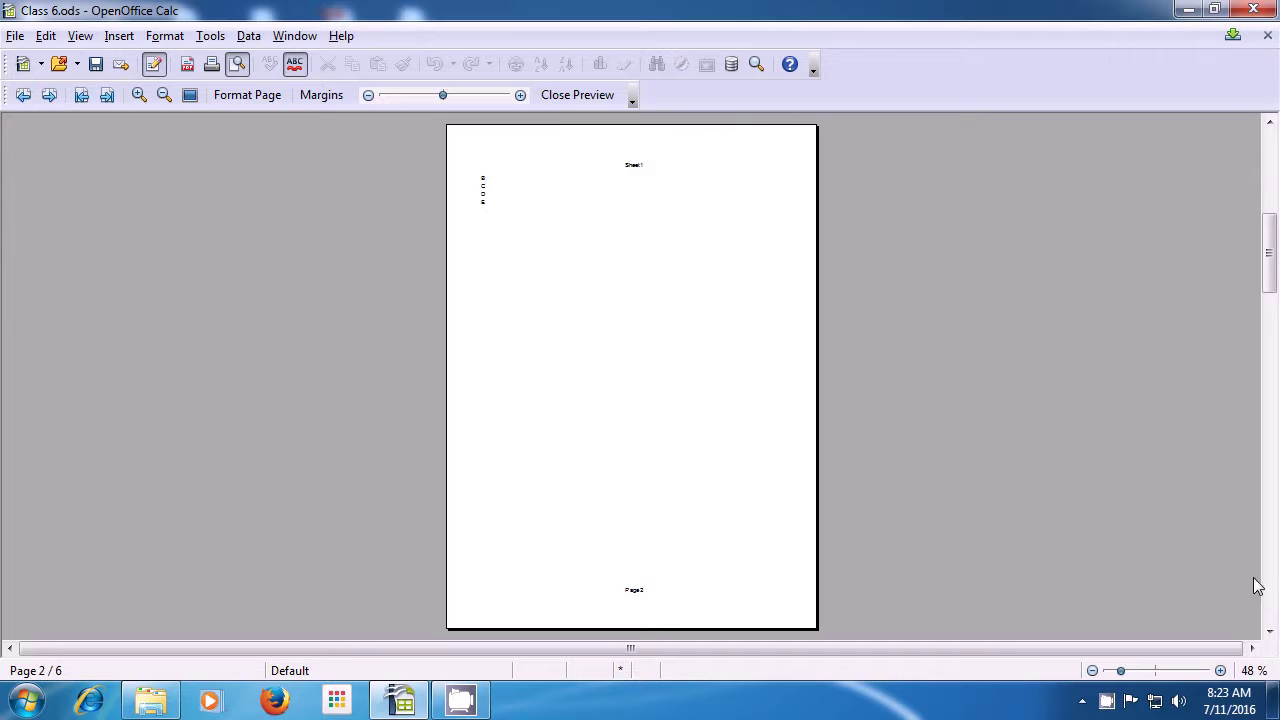
pyautogui.click(577, 94)
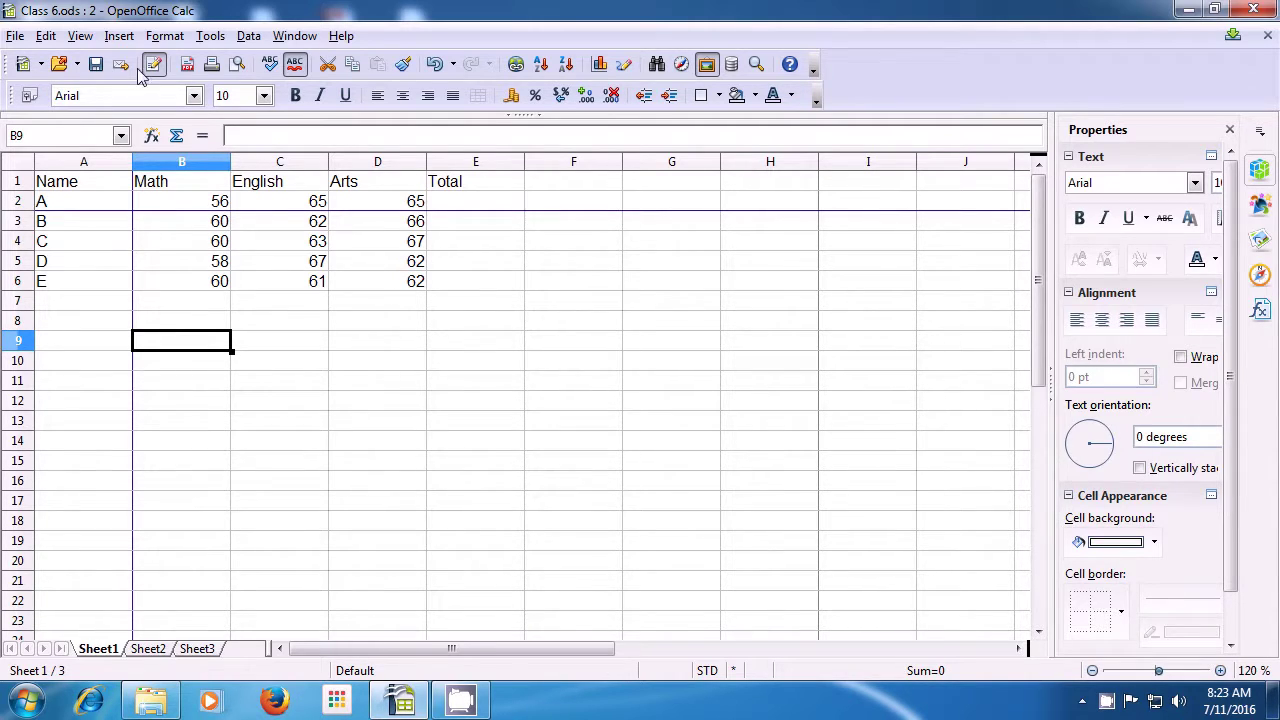
# Step: Delete the manual column break before column B
pyautogui.click(118, 44)
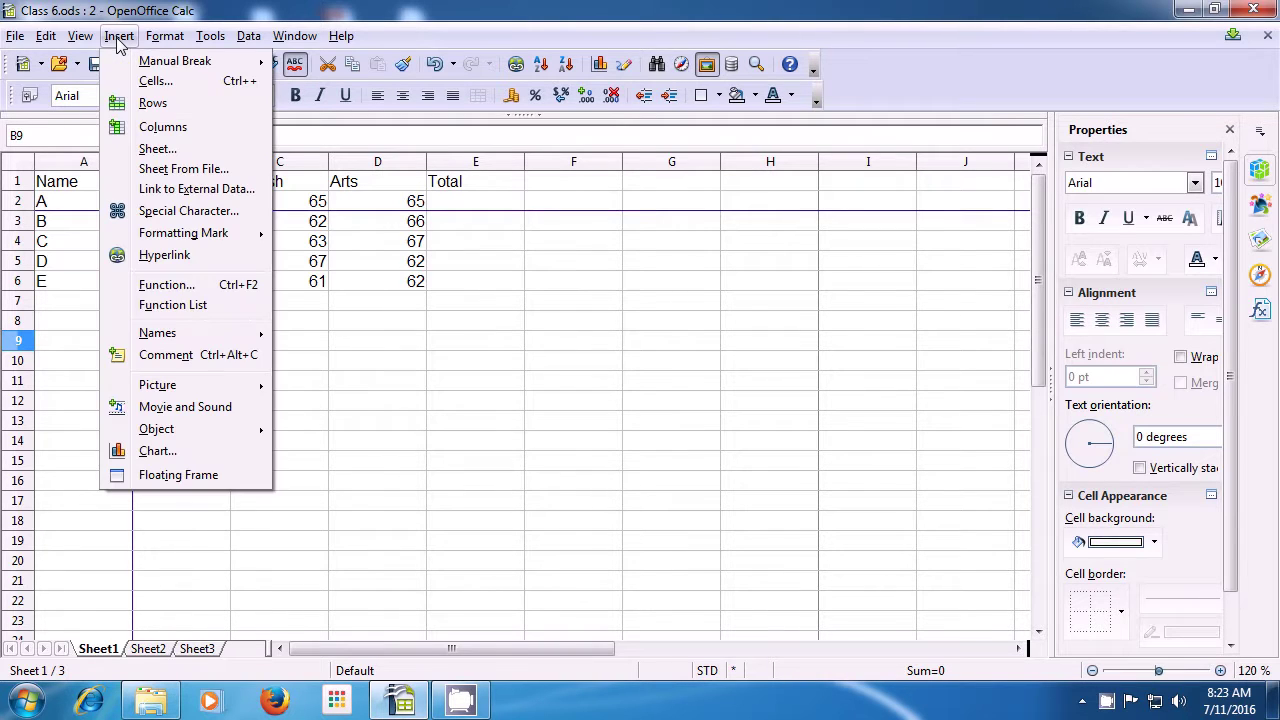
pyautogui.click(118, 44)
pyautogui.click(45, 40)
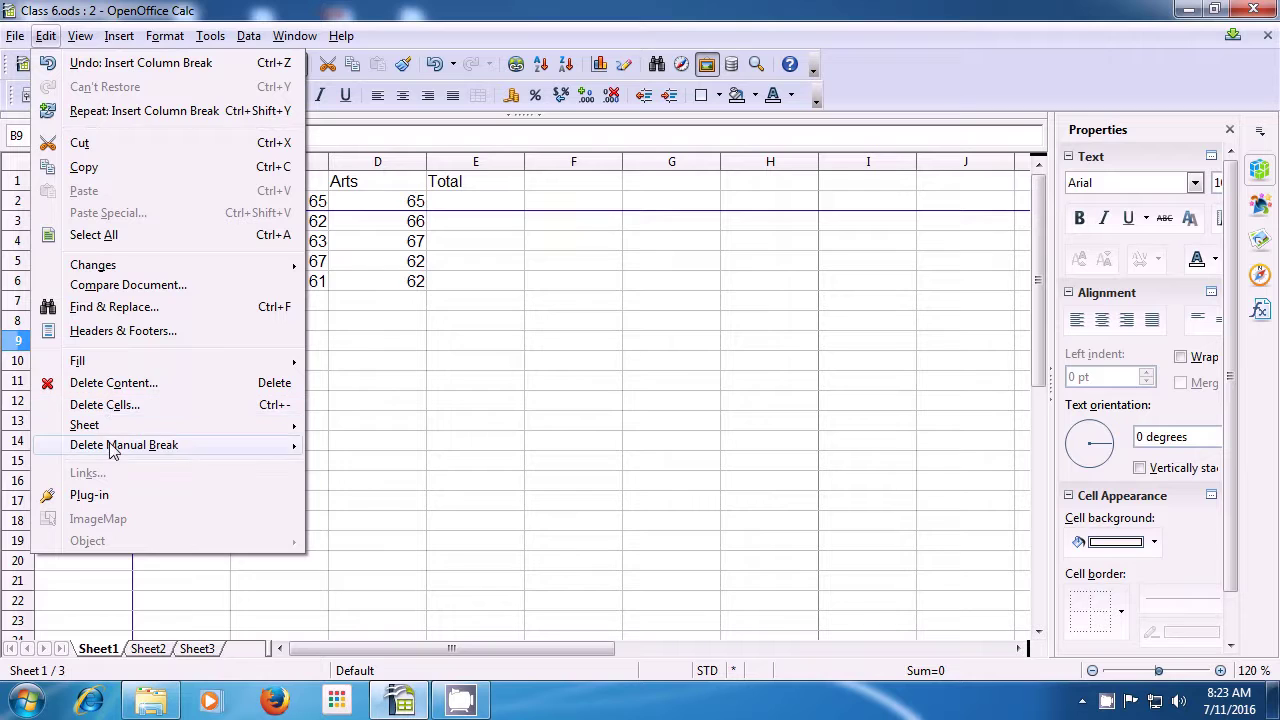
pyautogui.moveTo(113, 452)
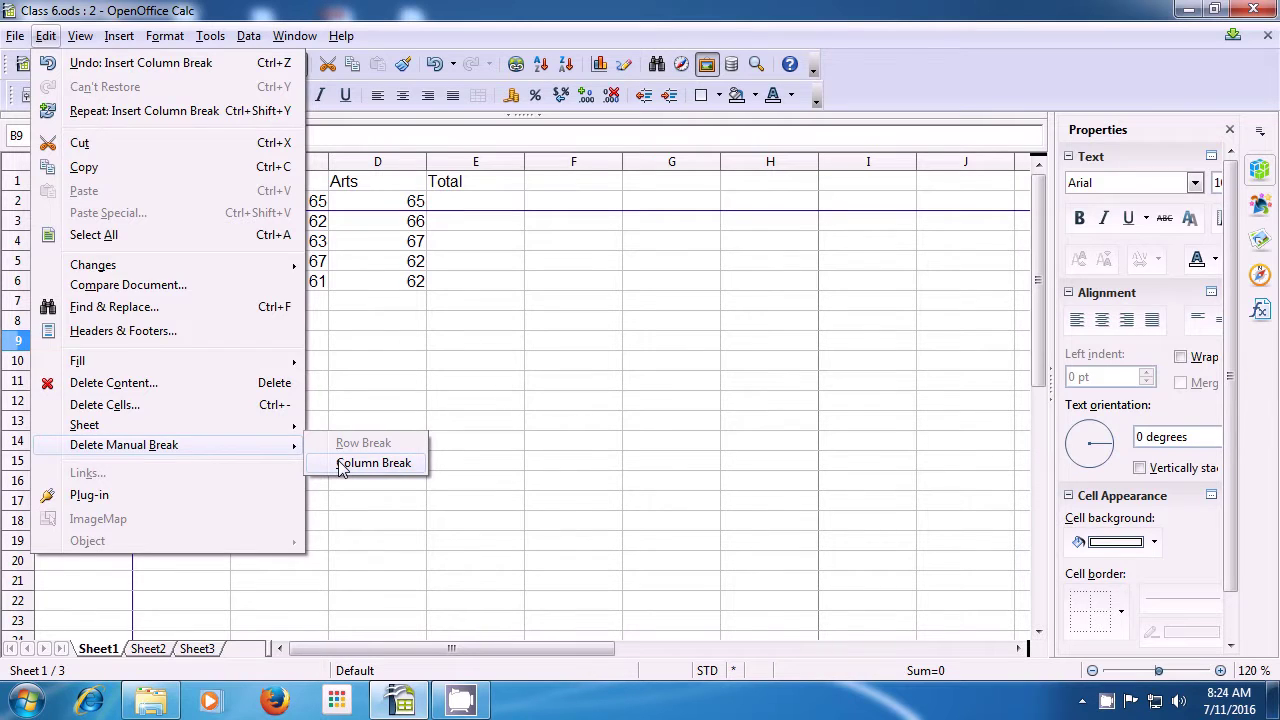
pyautogui.click(373, 463)
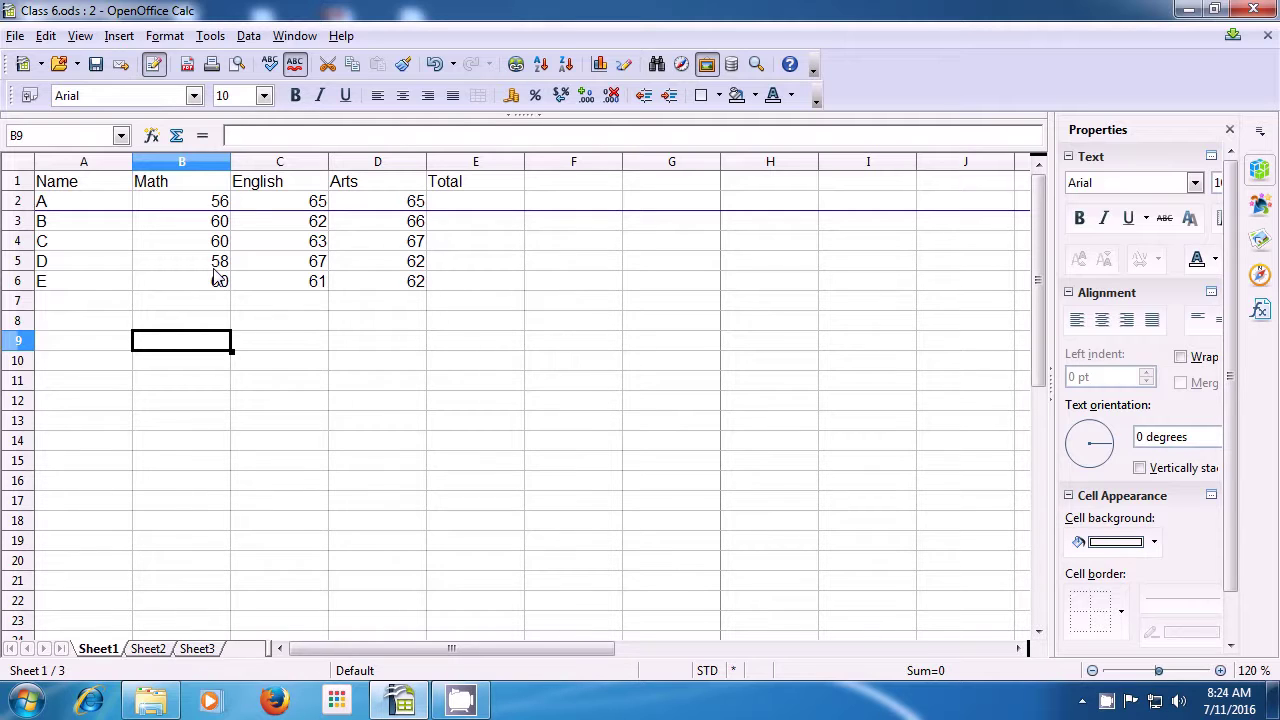
# Step: Delete the manual row break above row 3, working from cell B3
pyautogui.click(153, 229)
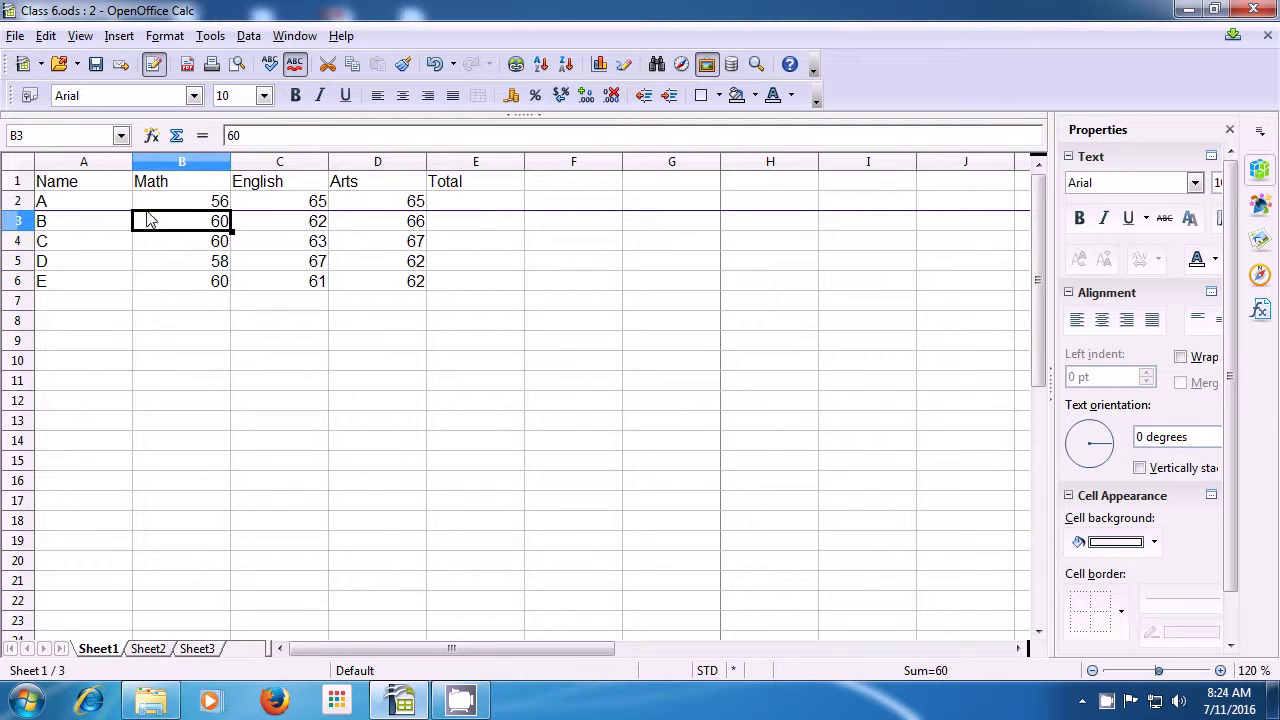
pyautogui.click(46, 36)
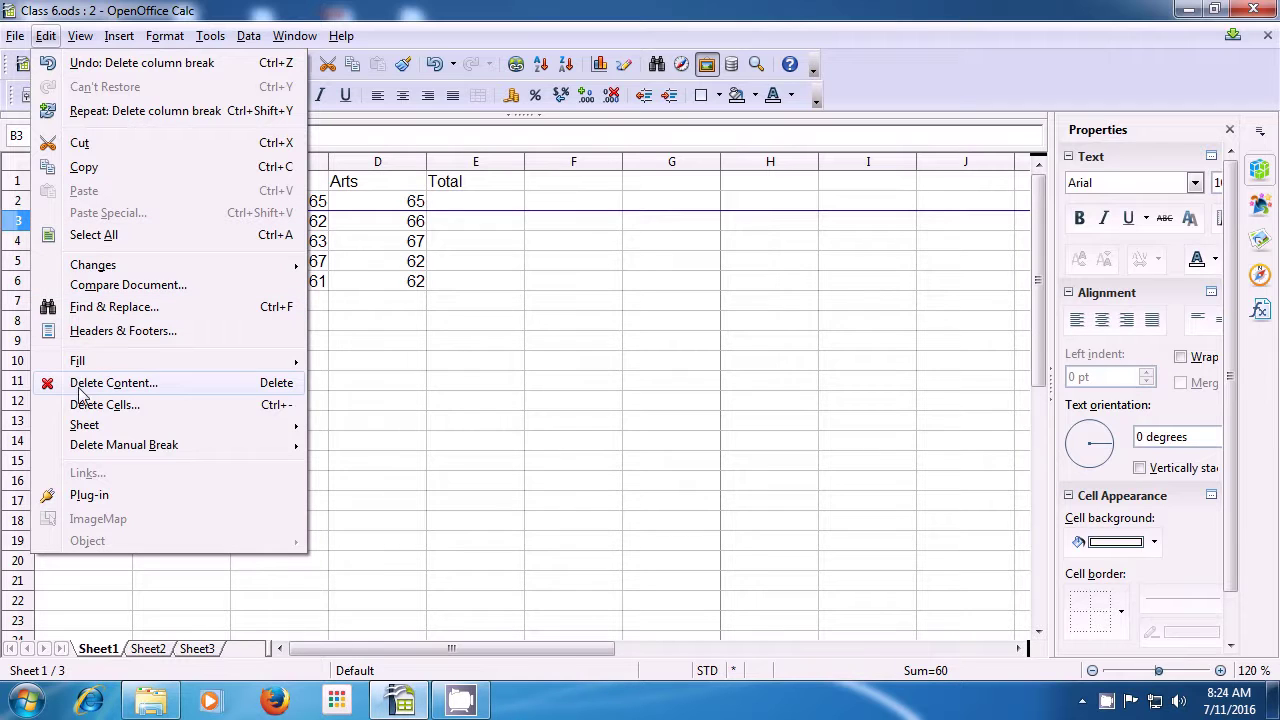
pyautogui.moveTo(114, 452)
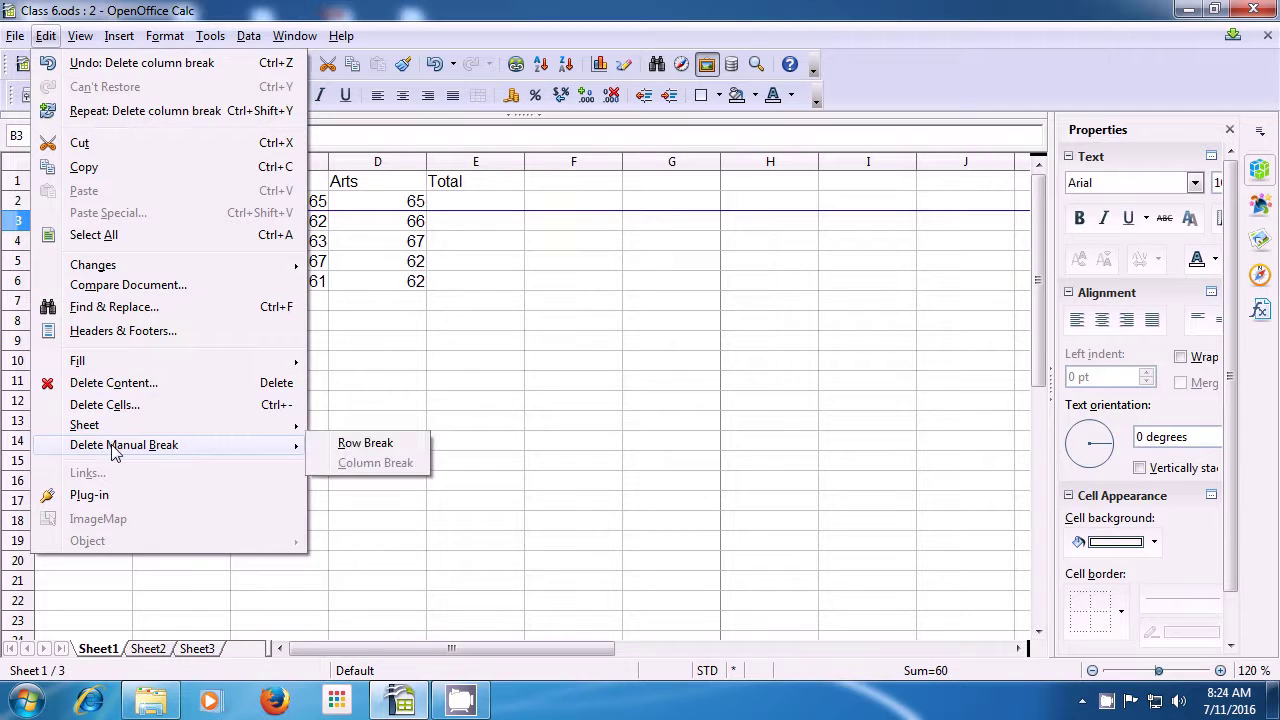
pyautogui.click(332, 447)
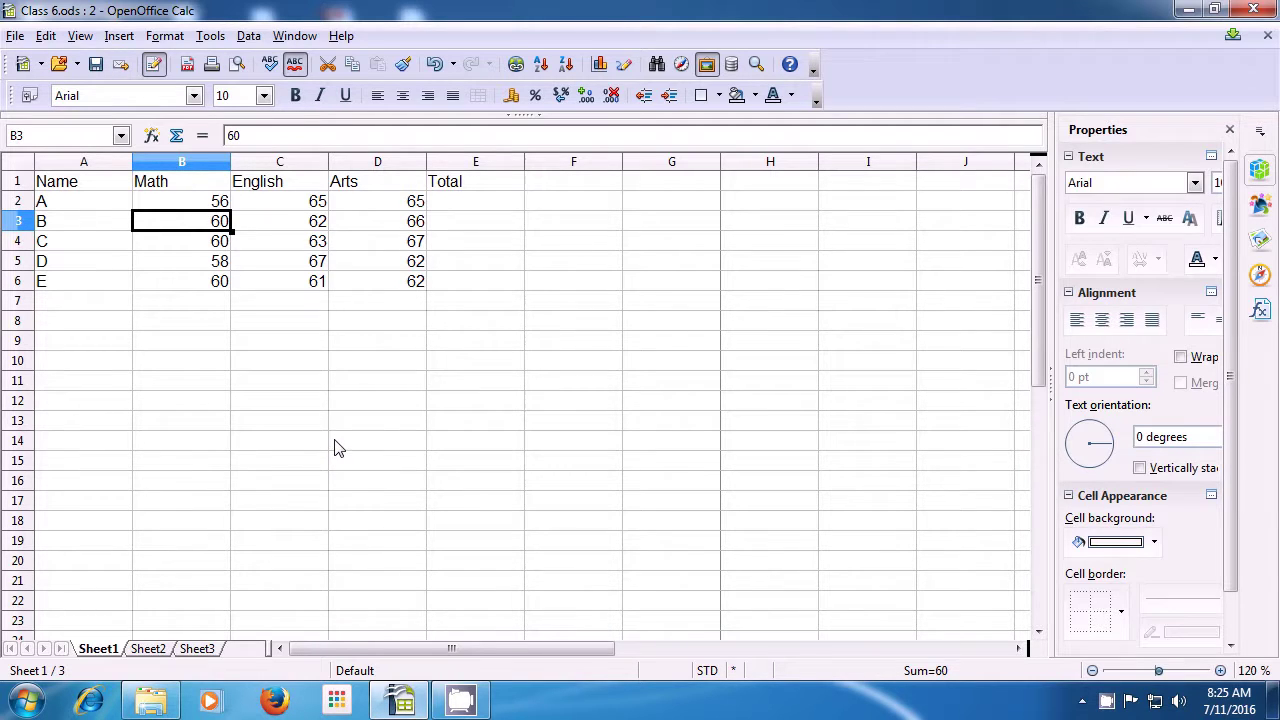
pyautogui.click(295, 389)
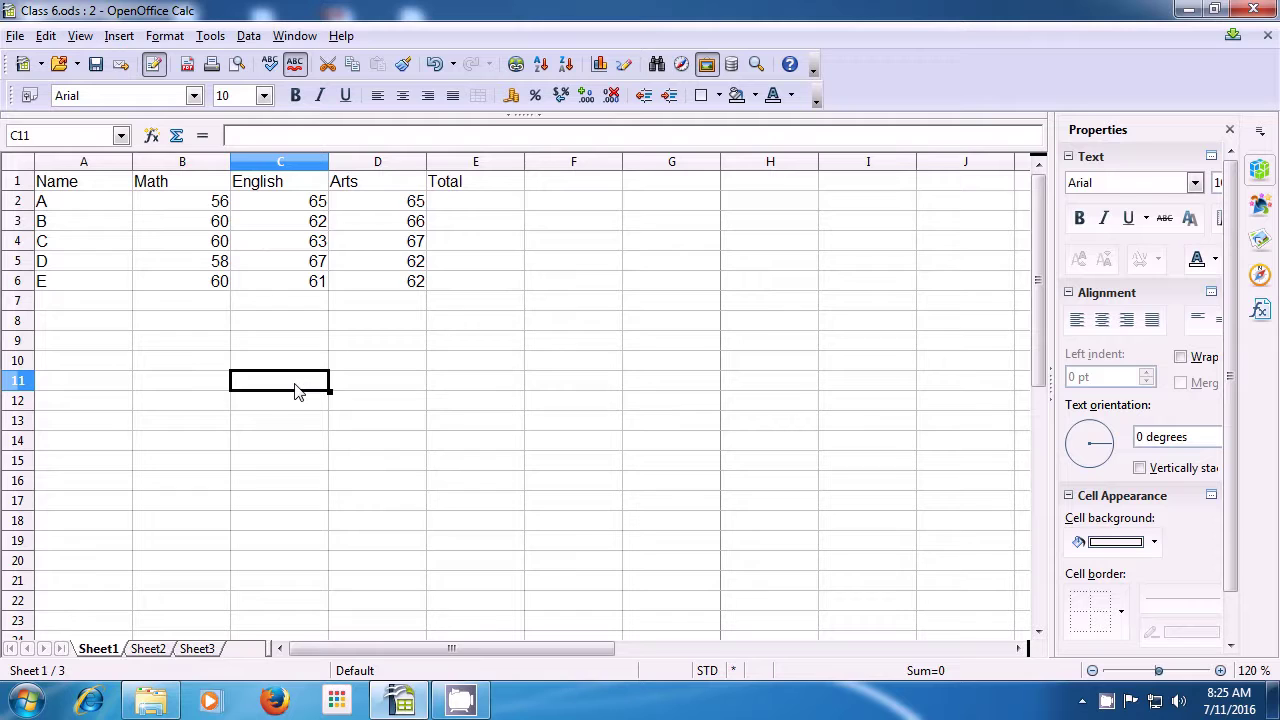
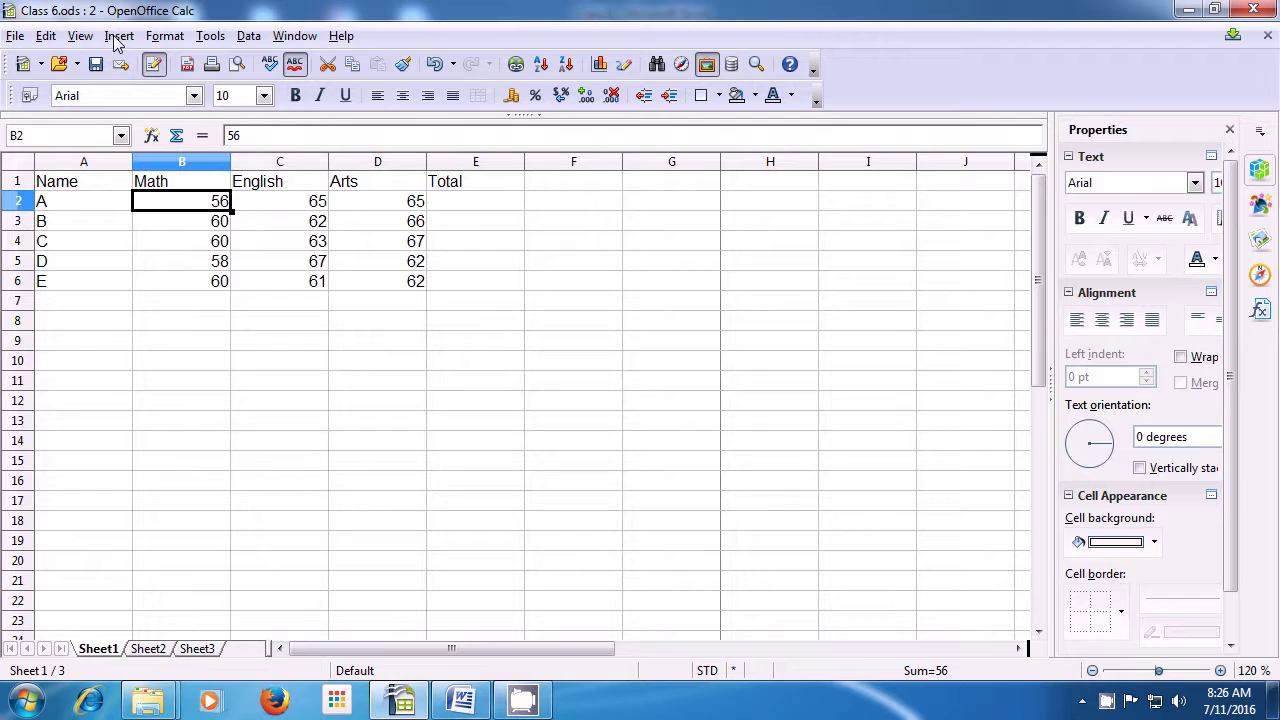
# Step: Insert a blank cell at B2 in the Math column, shifting the existing cells down
pyautogui.click(117, 40)
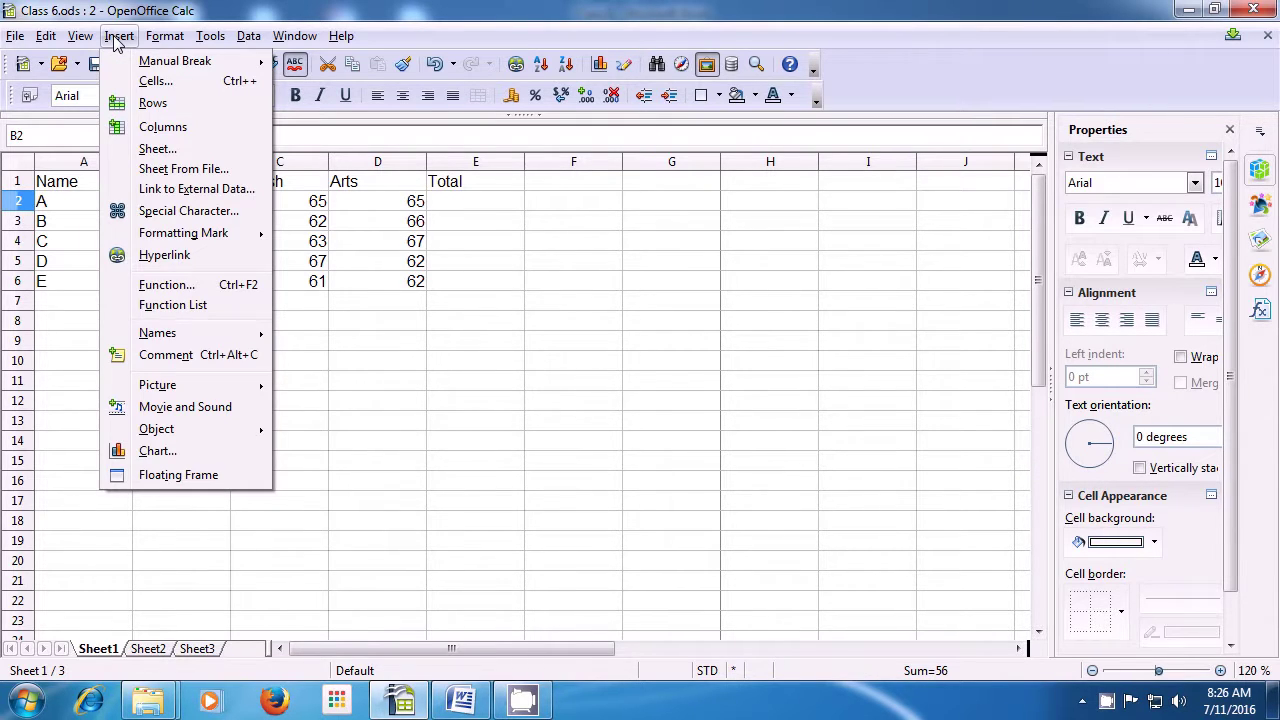
pyautogui.click(155, 81)
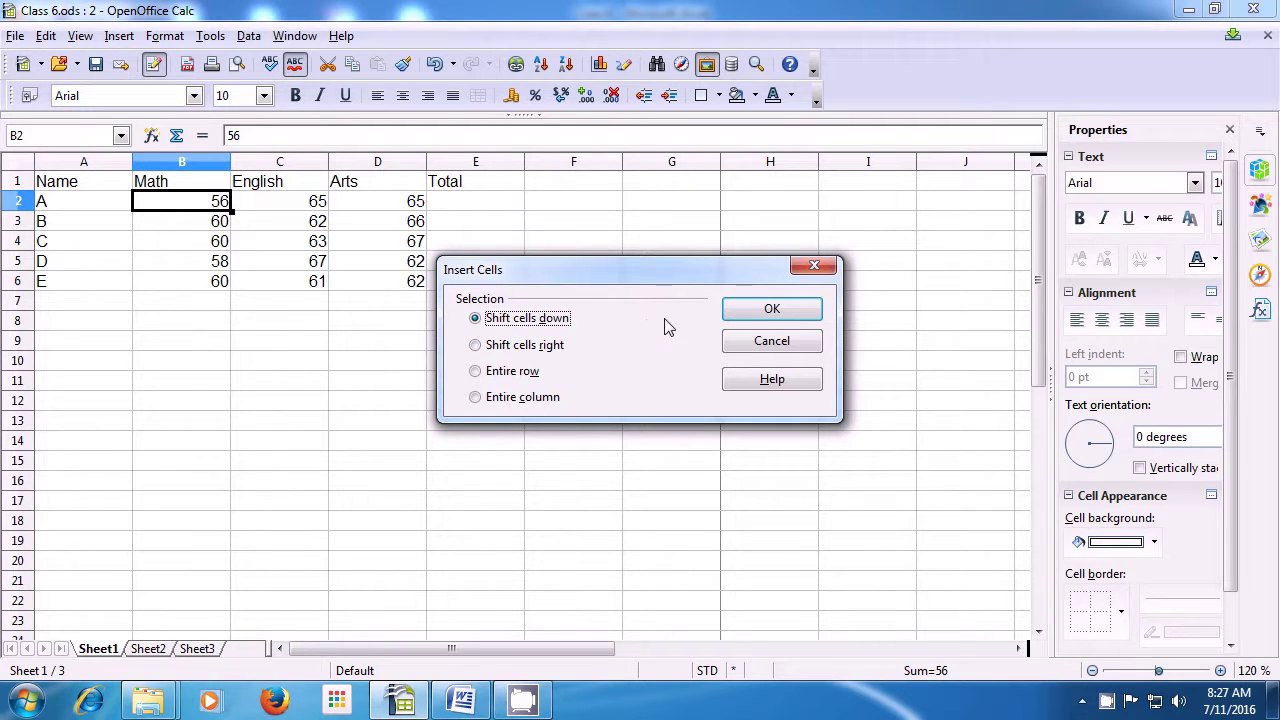
pyautogui.click(753, 318)
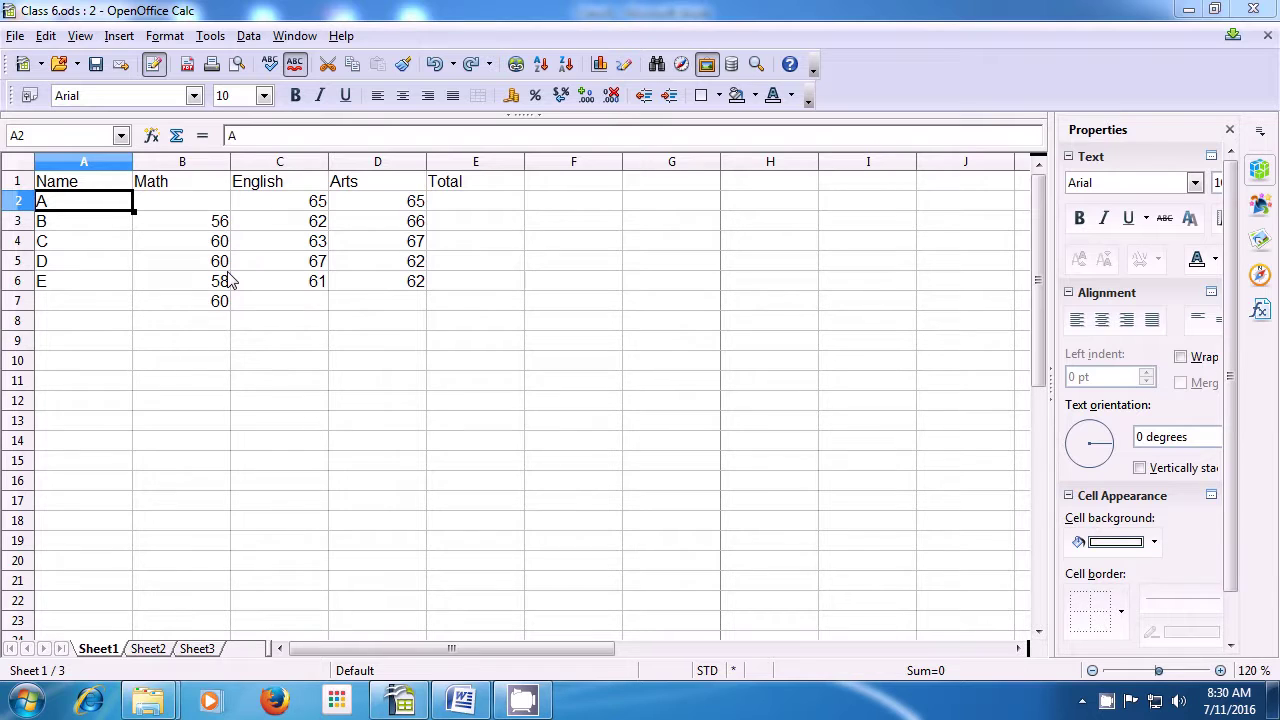
# Step: Insert an entire new row above row 2, directly below the header row
pyautogui.click(192, 212)
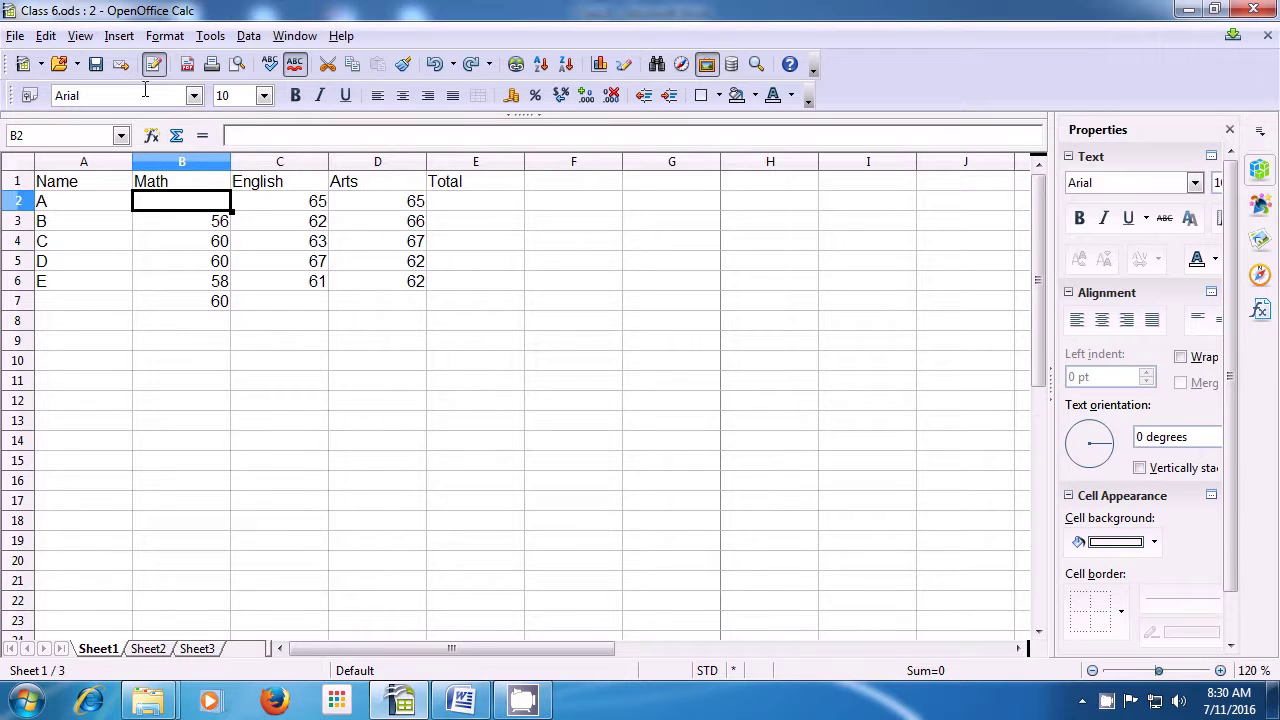
pyautogui.click(119, 36)
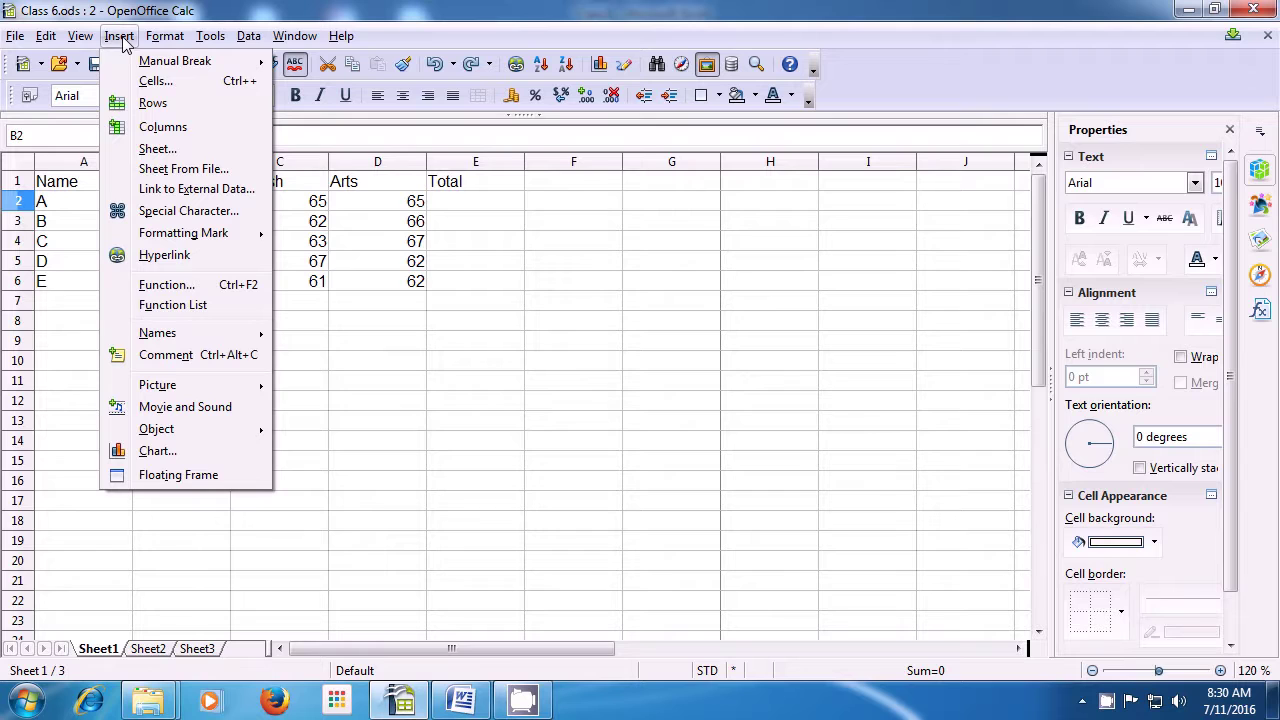
pyautogui.click(145, 102)
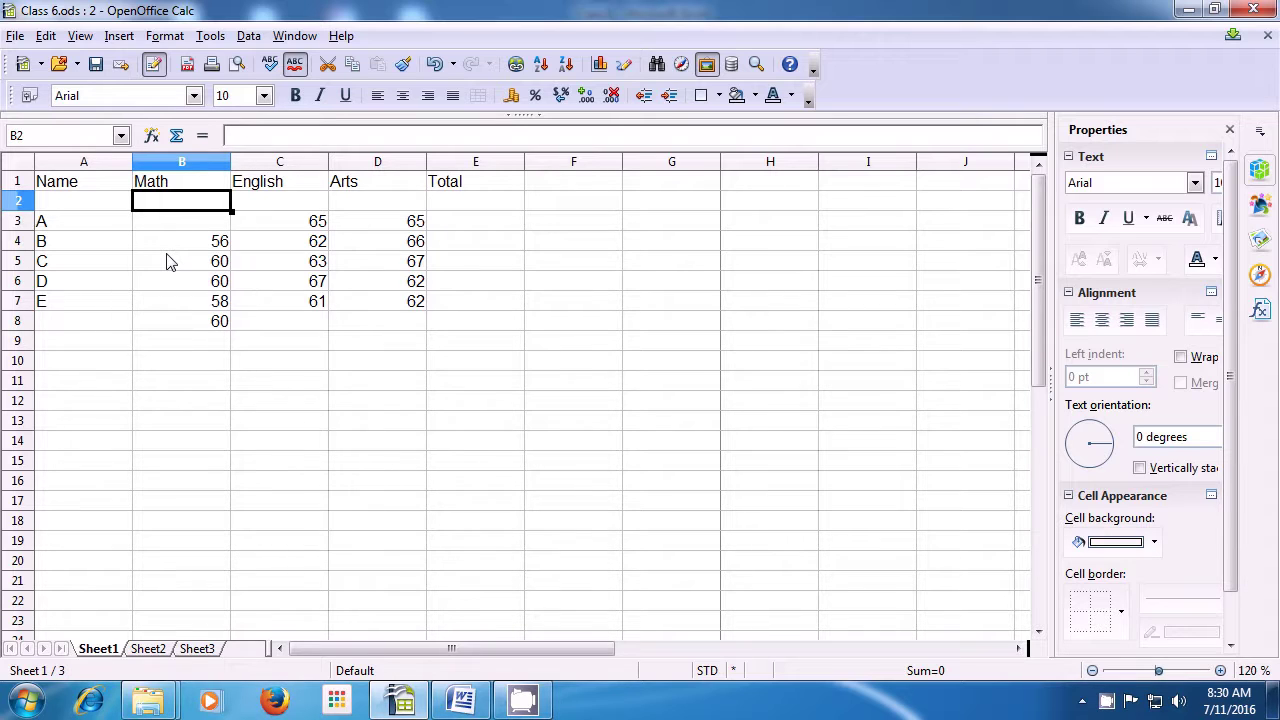
# Step: Fill the blank row 2 with the name AB and the marks 63 for Math, 64 for English and 66 for Arts
pyautogui.press('Left')
pyautogui.write('AB')
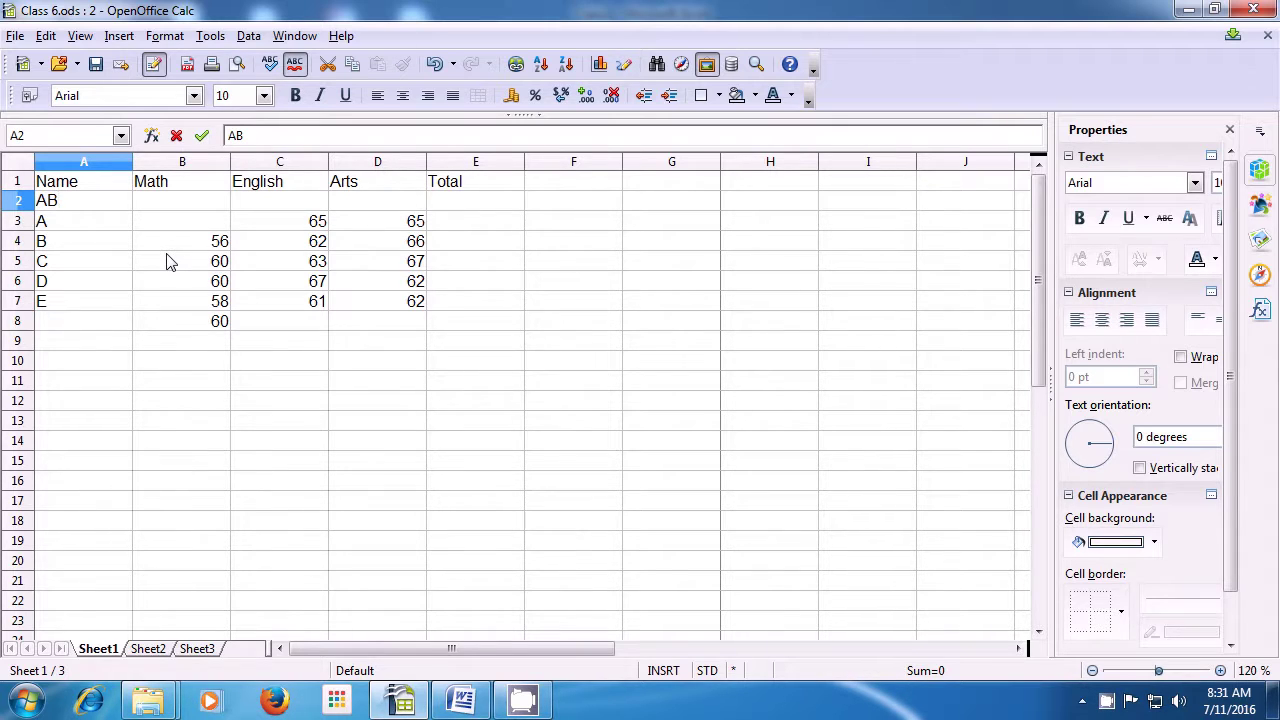
pyautogui.press('Tab')
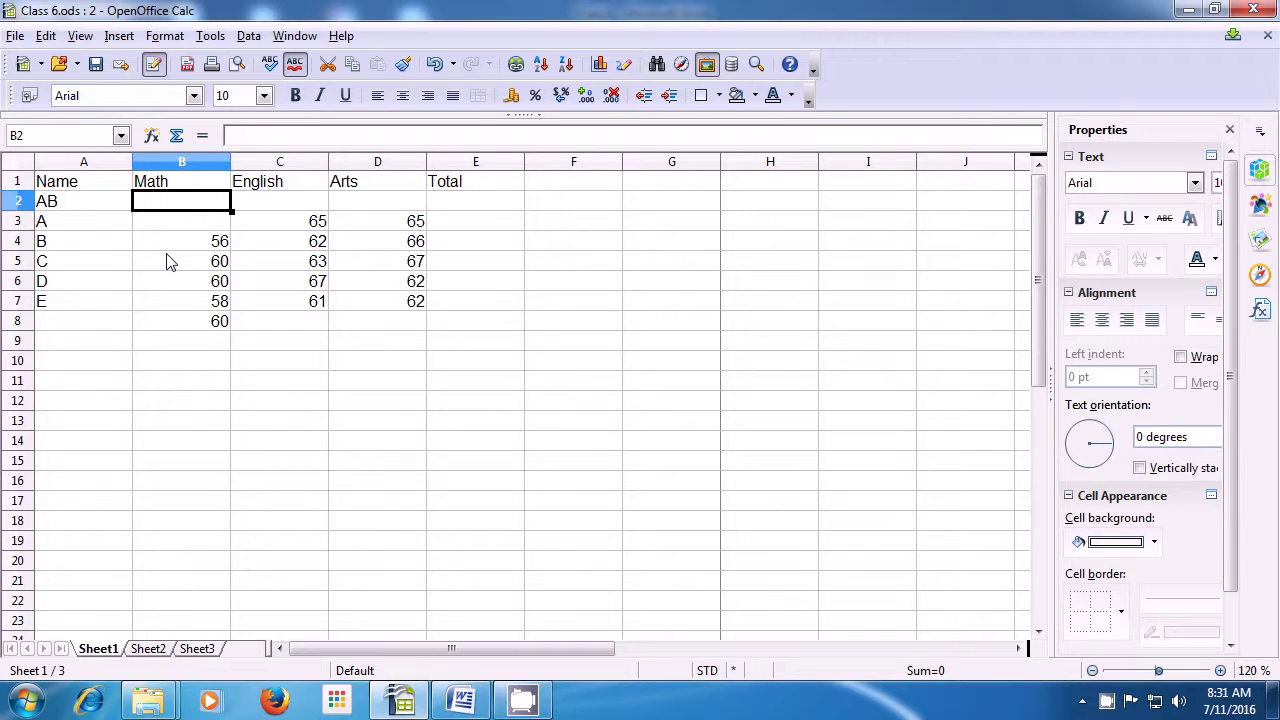
pyautogui.write('63')
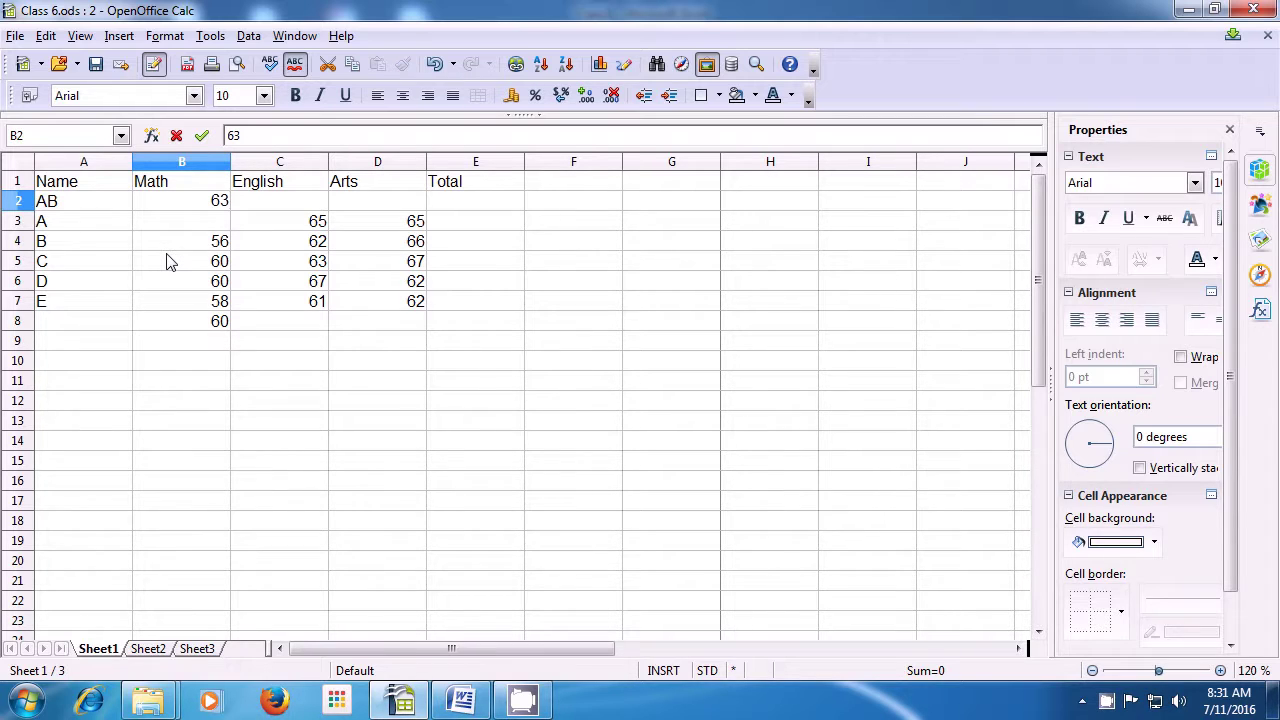
pyautogui.press('Tab')
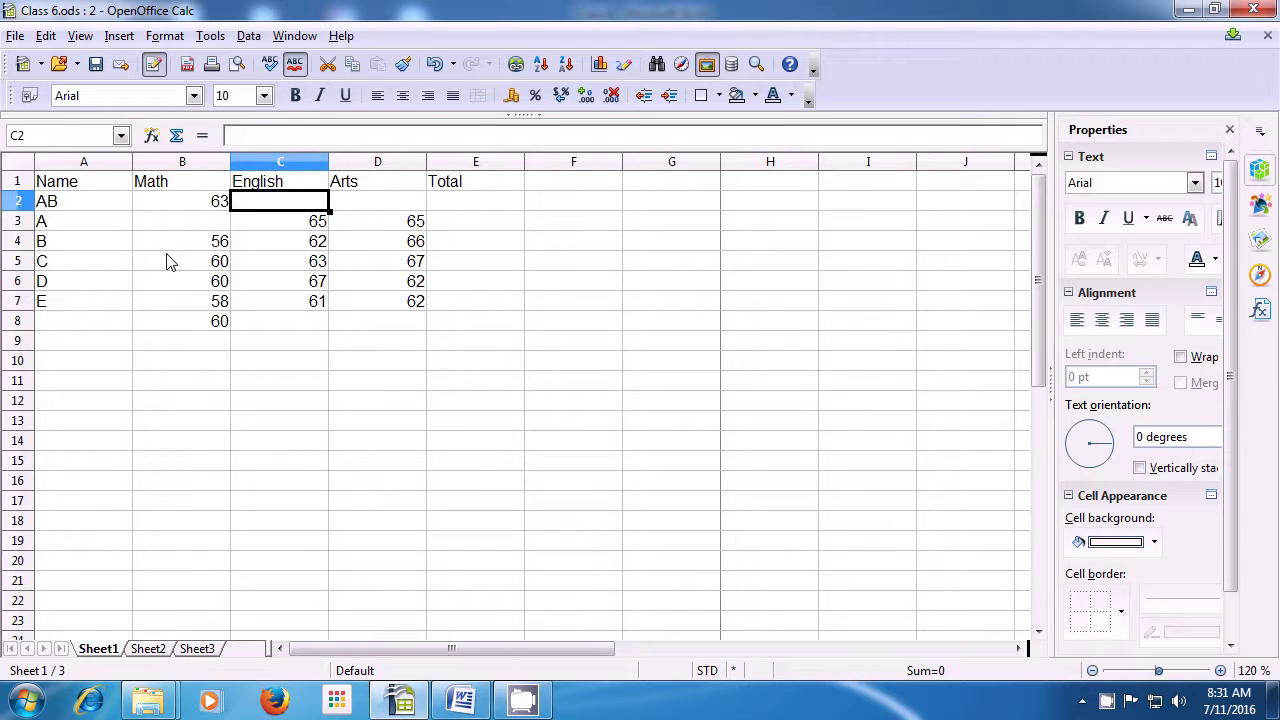
pyautogui.write('64')
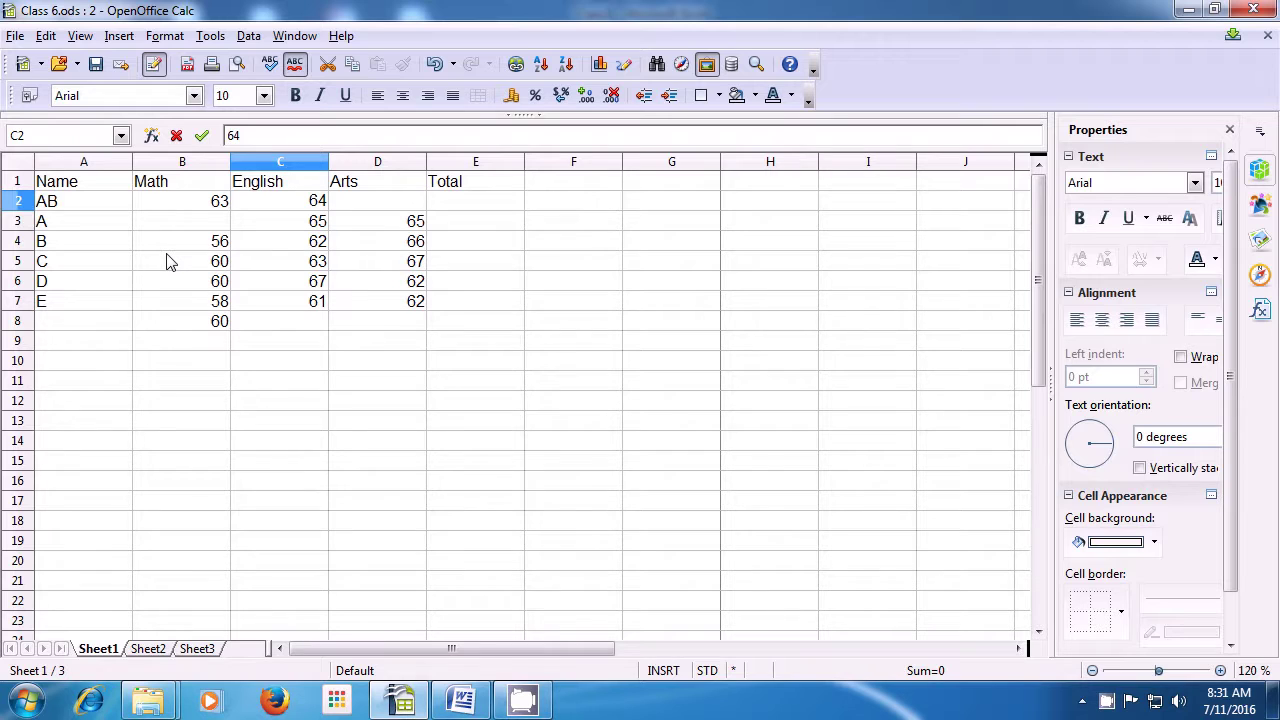
pyautogui.press('Tab')
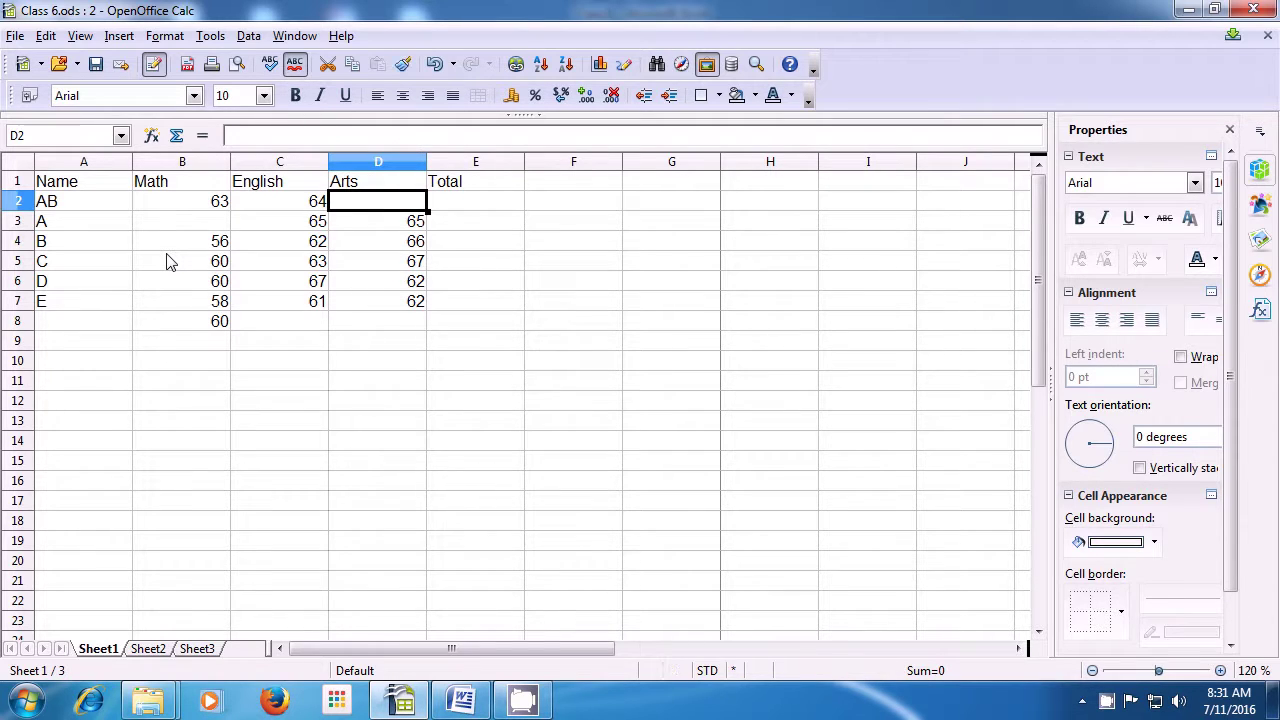
pyautogui.write('66')
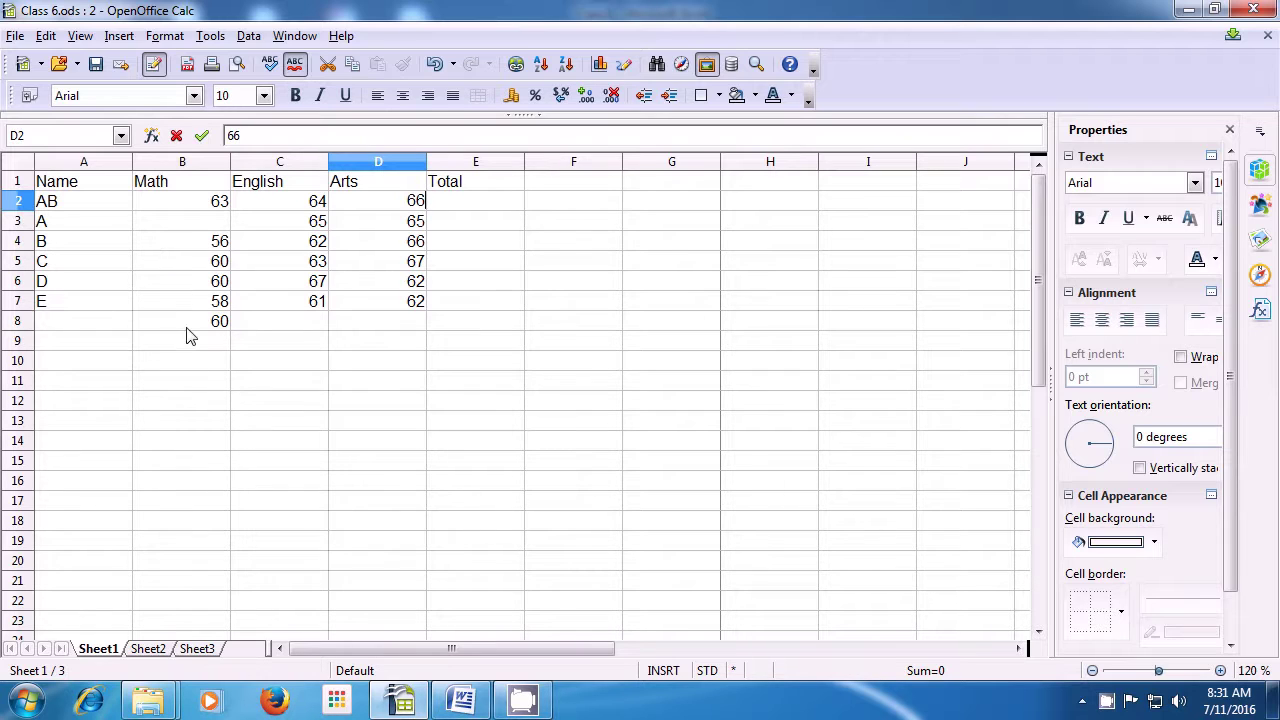
pyautogui.click(199, 378)
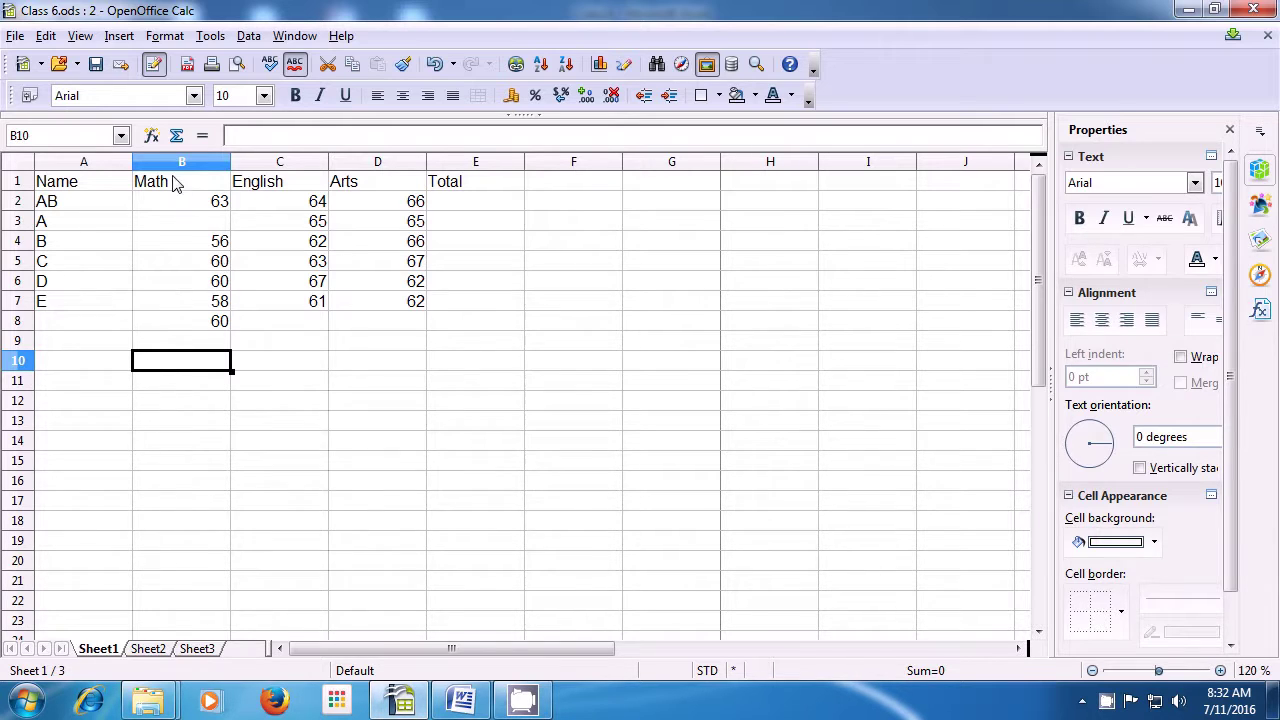
# Step: Insert a new column before the Math column and give it the heading "Roll No." in B1
pyautogui.click(118, 36)
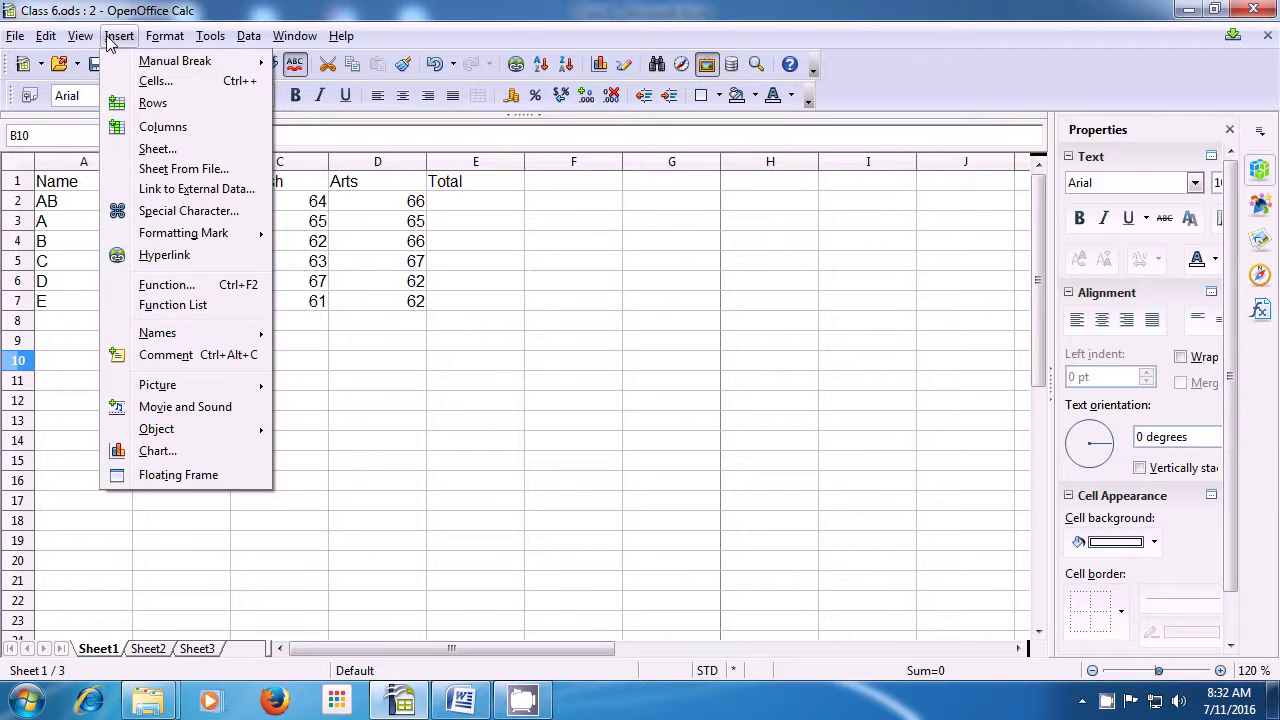
pyautogui.click(146, 132)
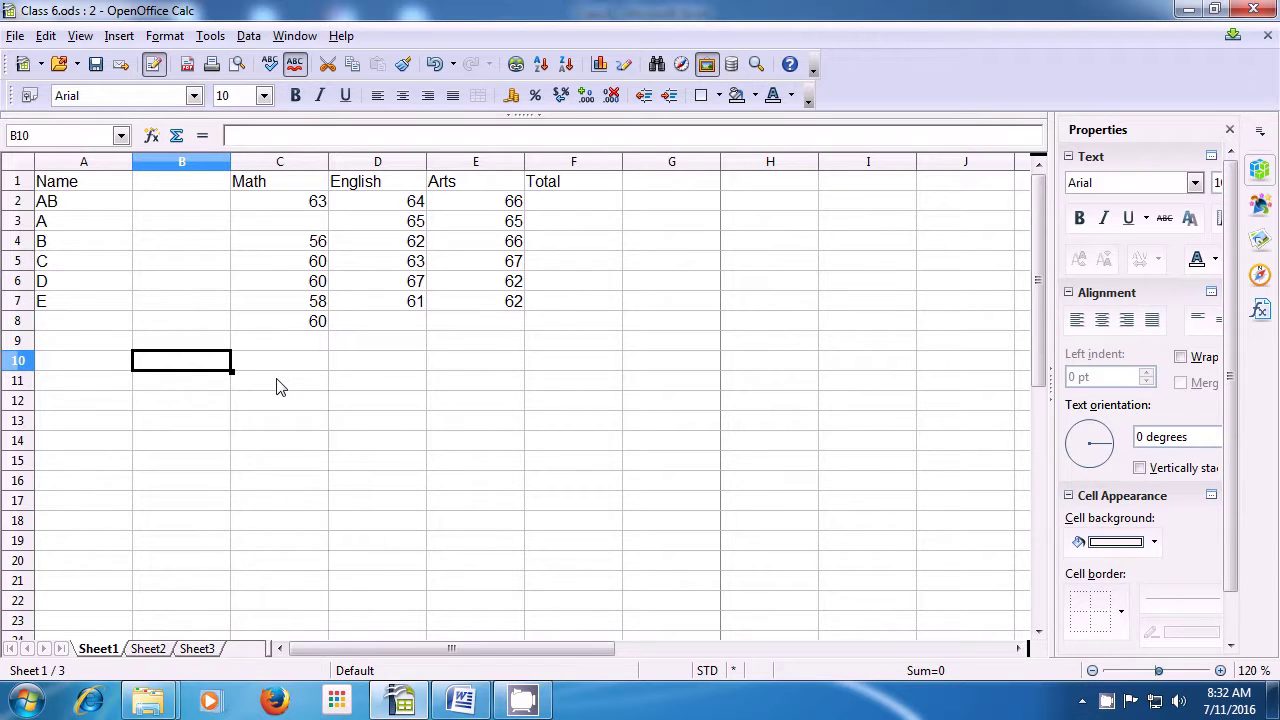
pyautogui.click(180, 190)
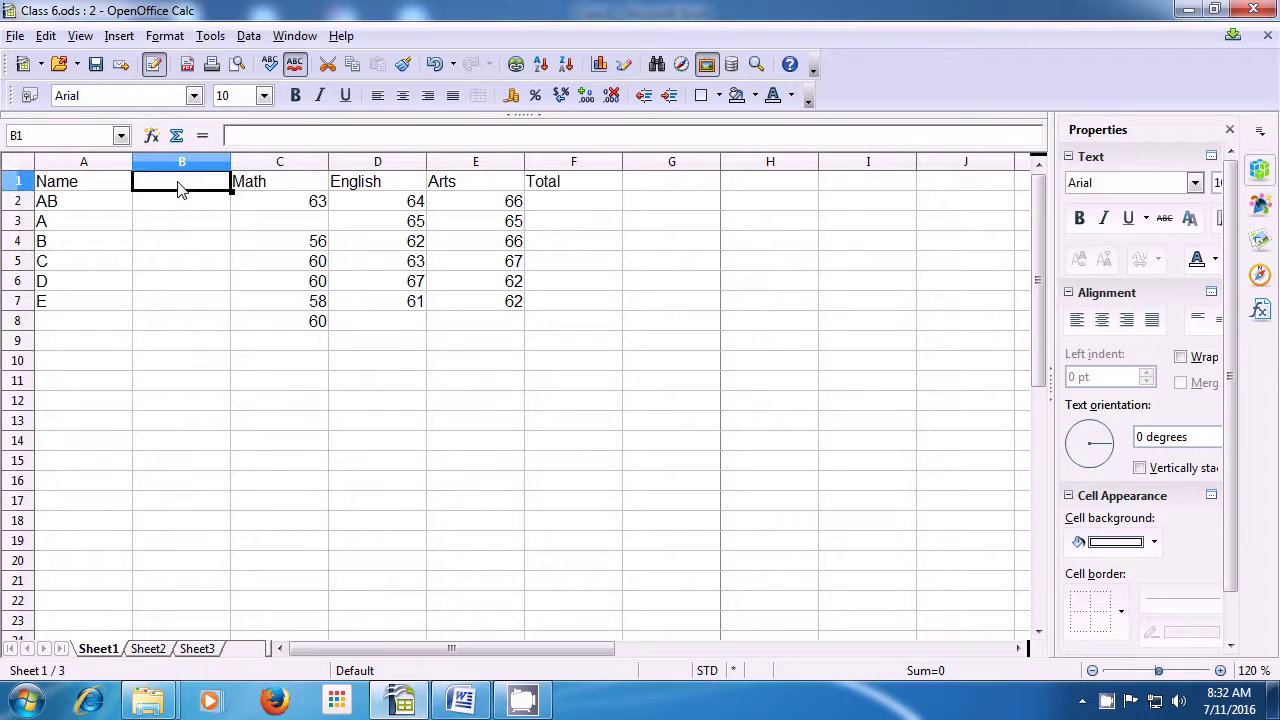
pyautogui.write('Roll')
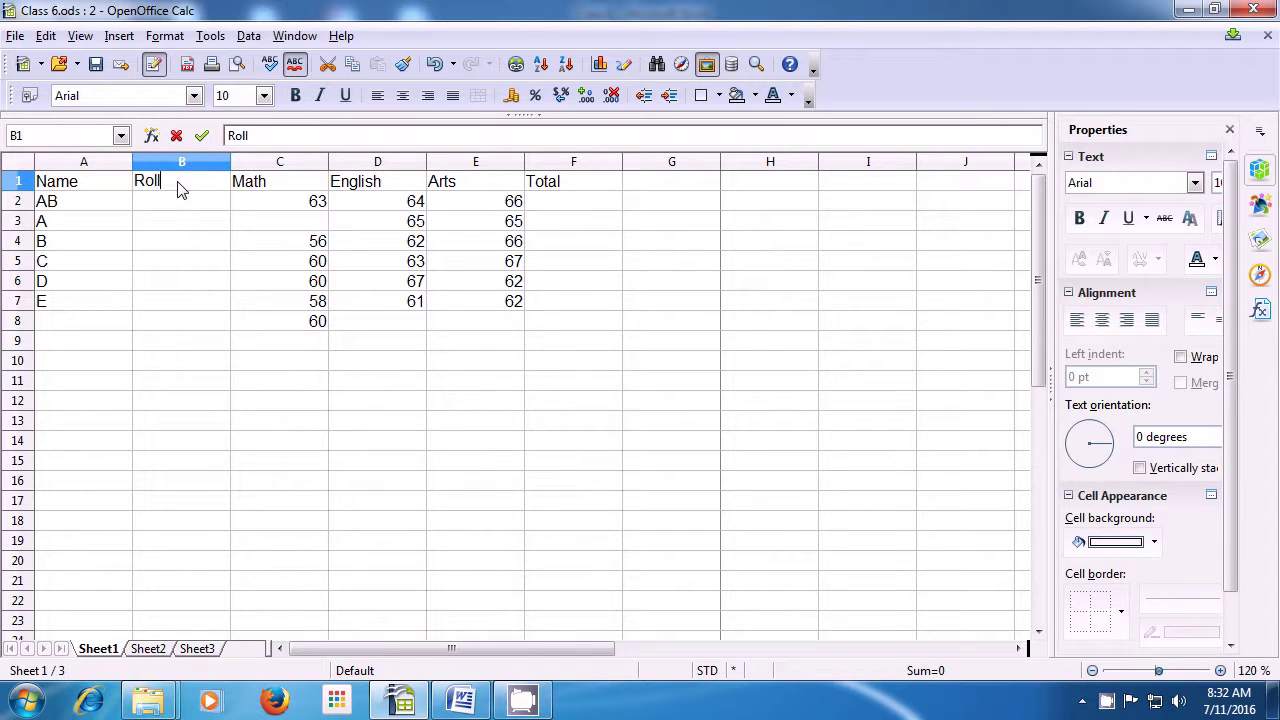
pyautogui.write(' No.')
pyautogui.press('Return')
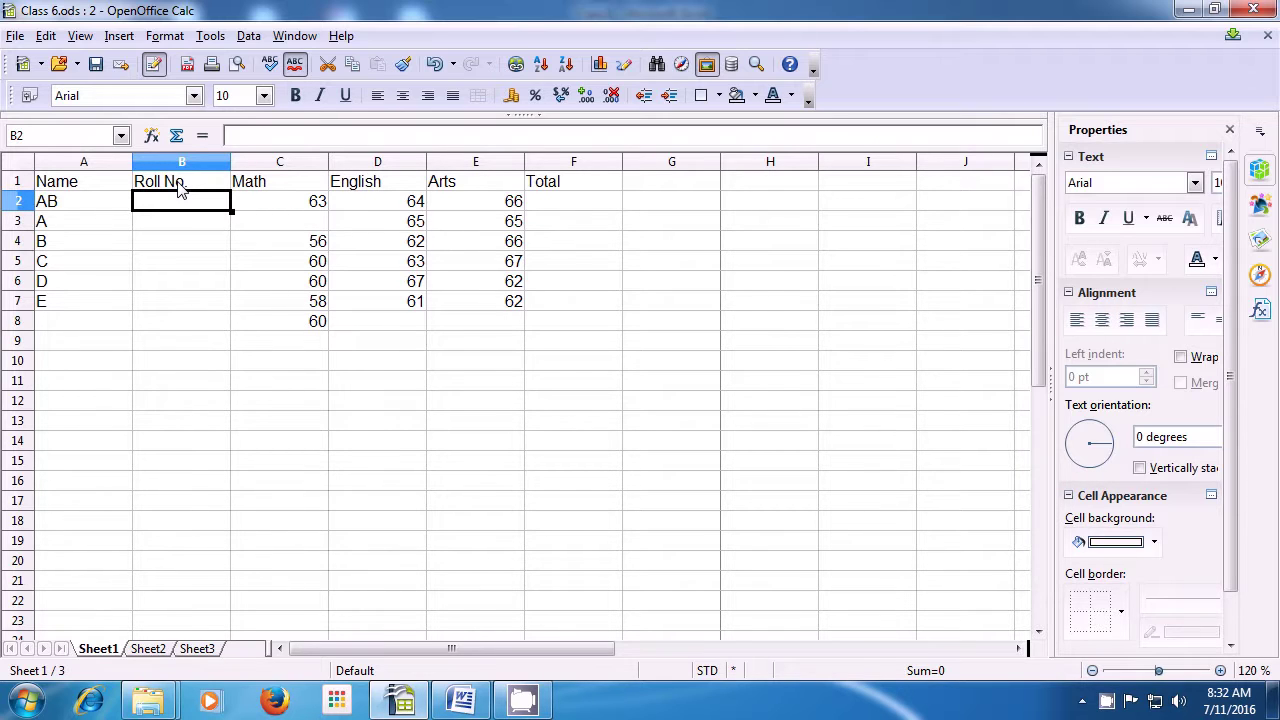
# Step: Enter the roll numbers 1 to 6 in cells B2 to B7, one per student
pyautogui.write('1')
pyautogui.press('Return')
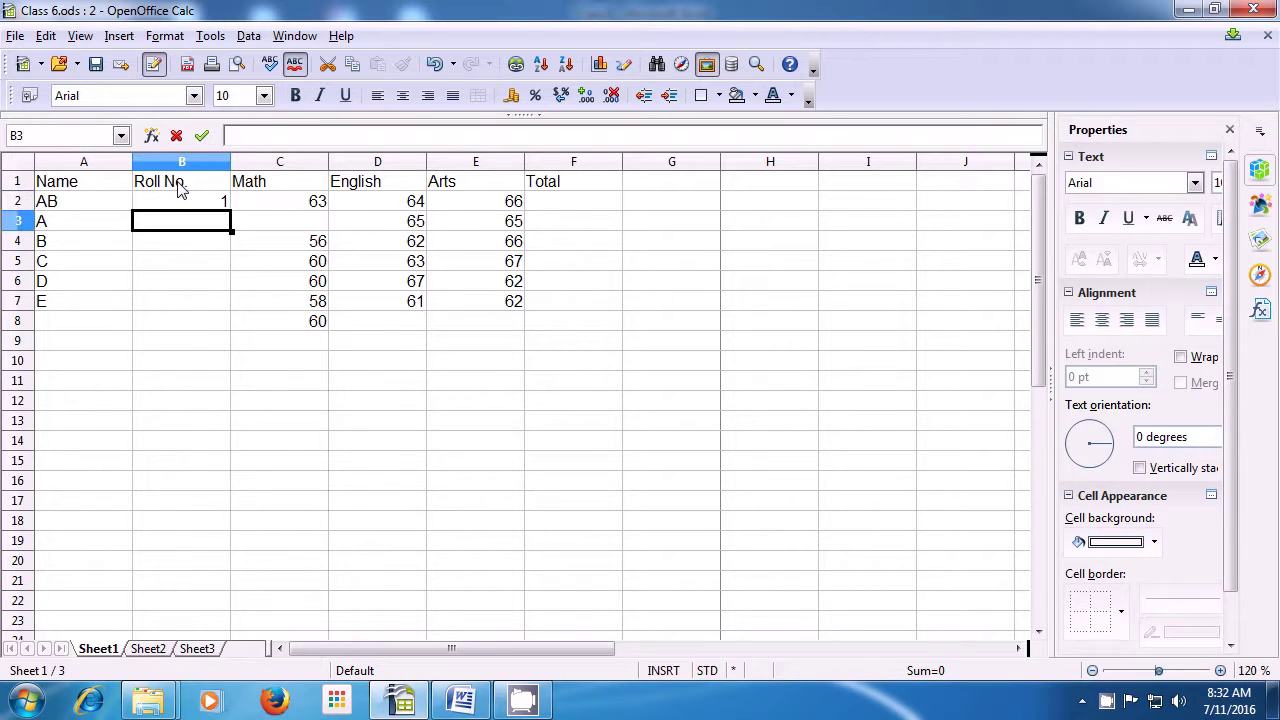
pyautogui.write('2')
pyautogui.press('Return')
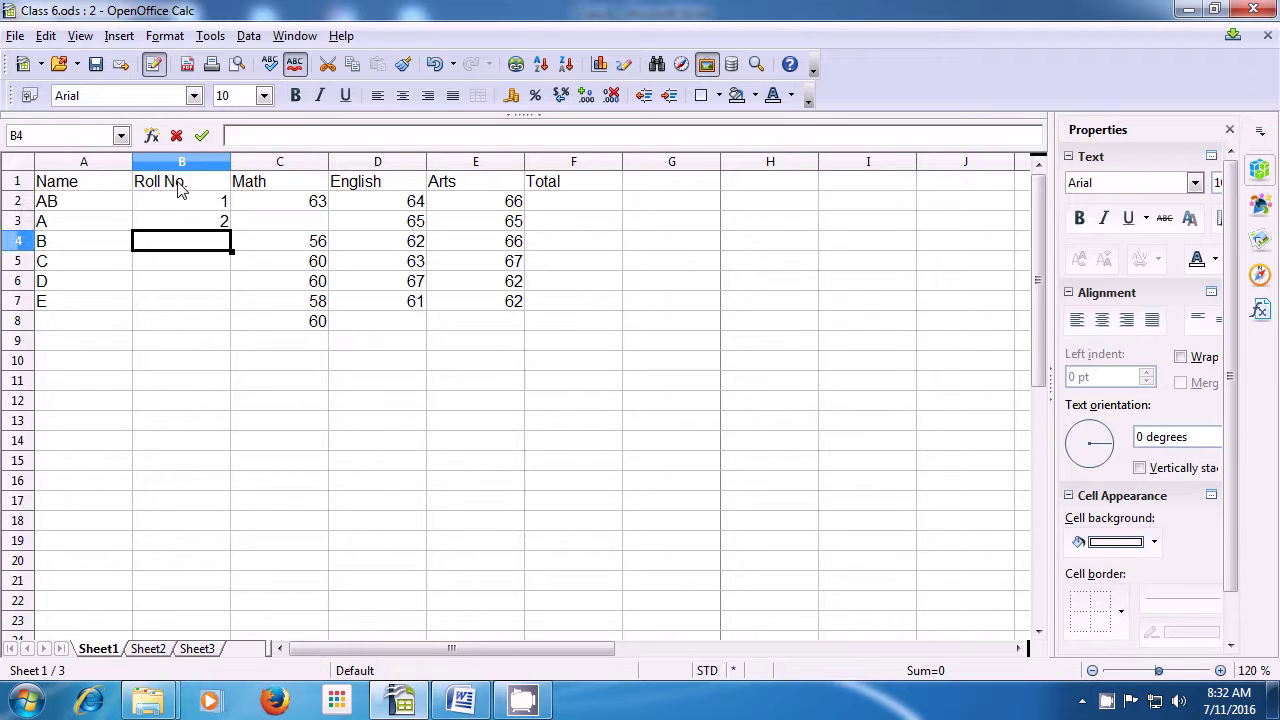
pyautogui.write('3')
pyautogui.press('Return')
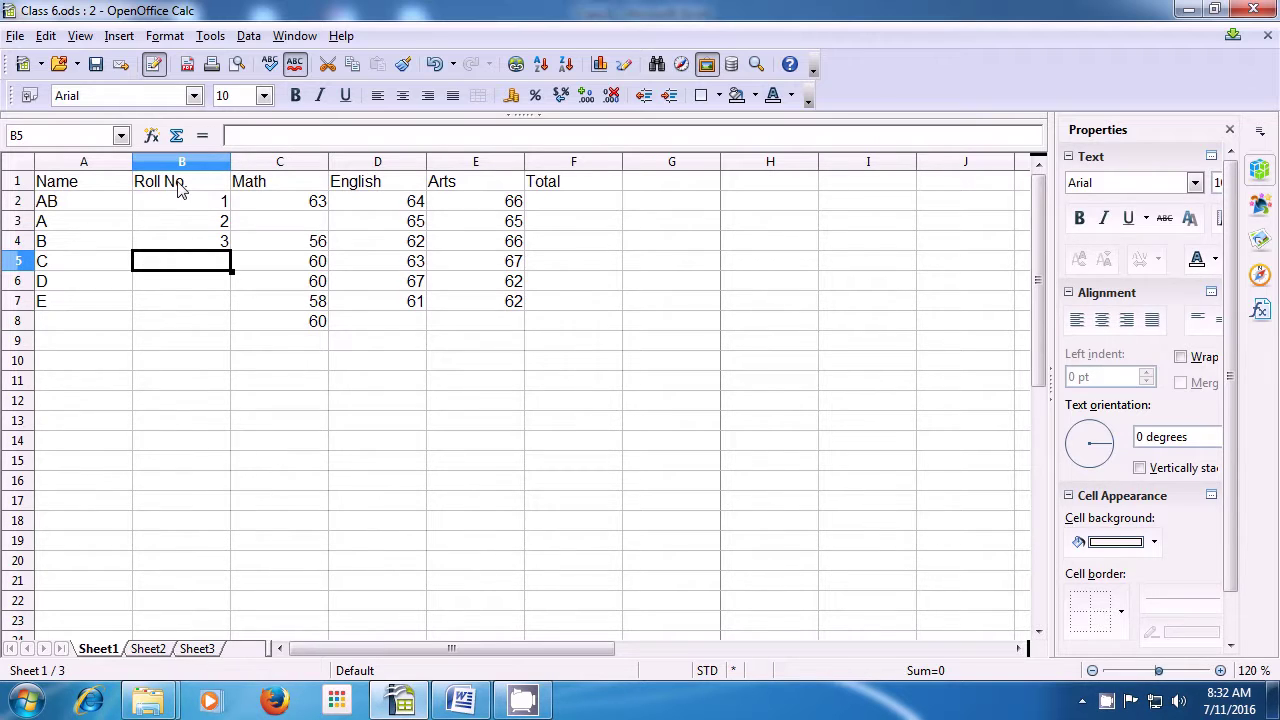
pyautogui.write('4')
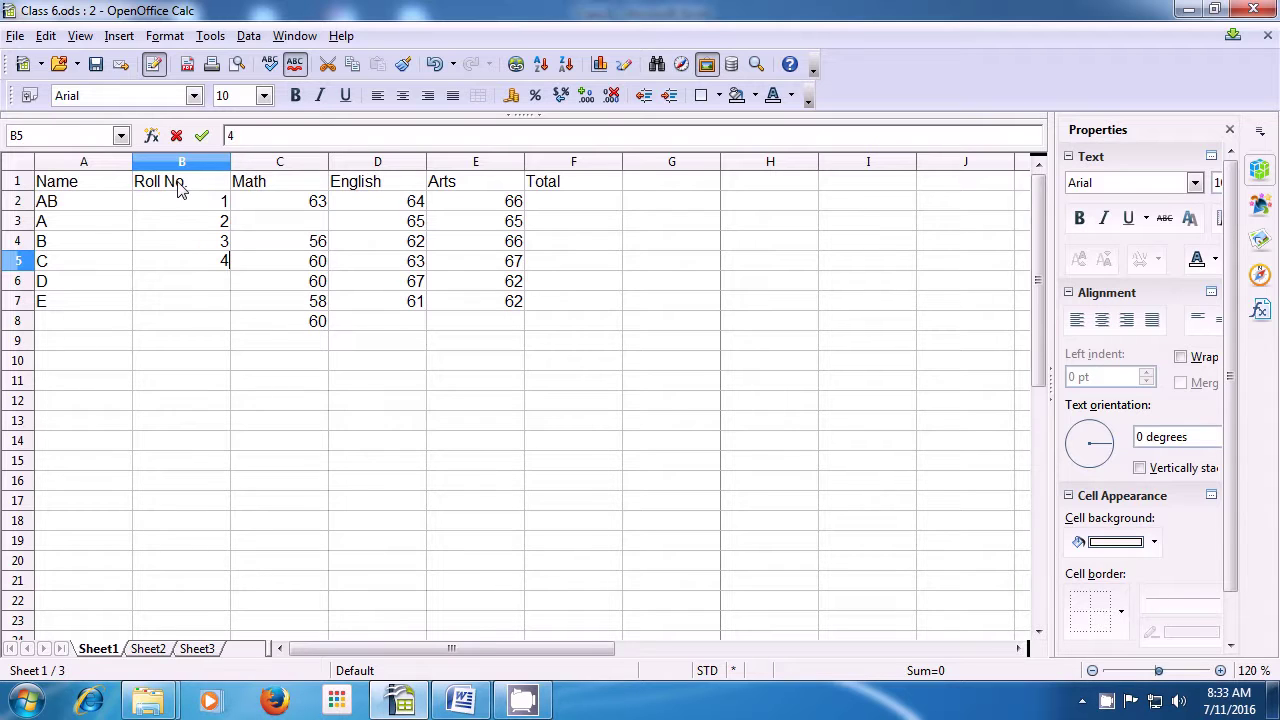
pyautogui.press('Return')
pyautogui.write('5')
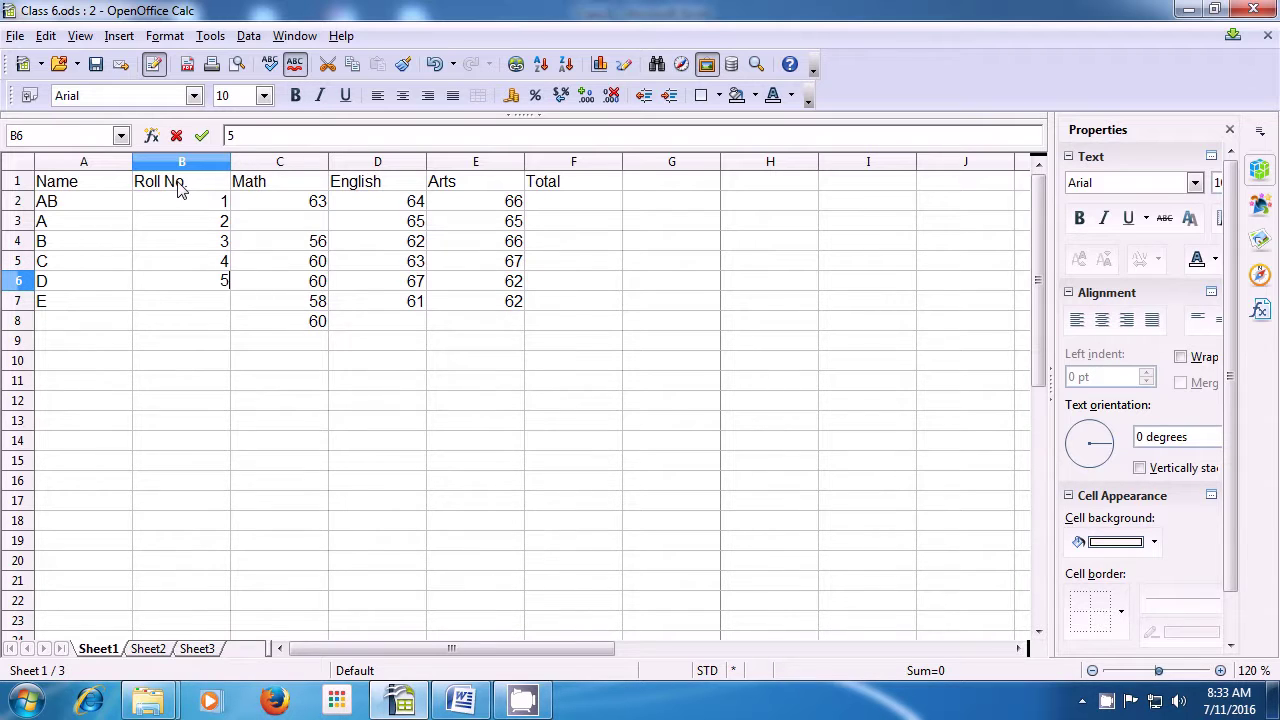
pyautogui.press('Return')
pyautogui.write('6')
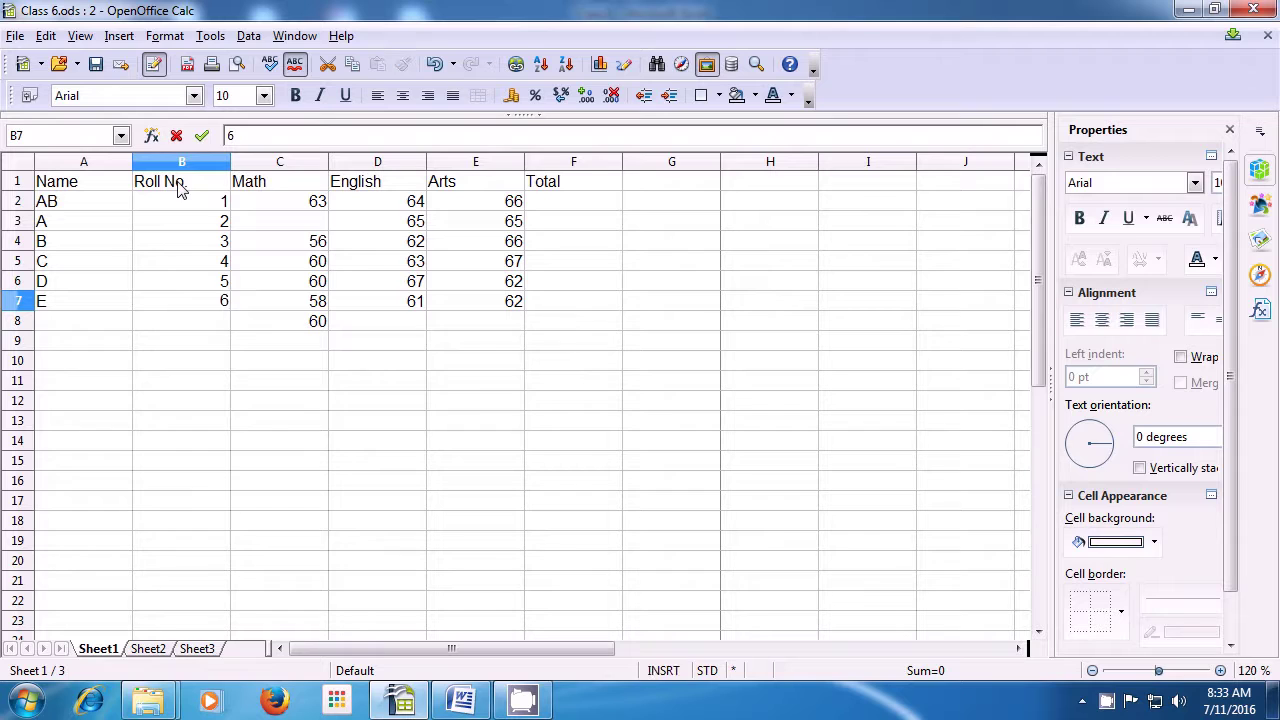
pyautogui.press('Return')
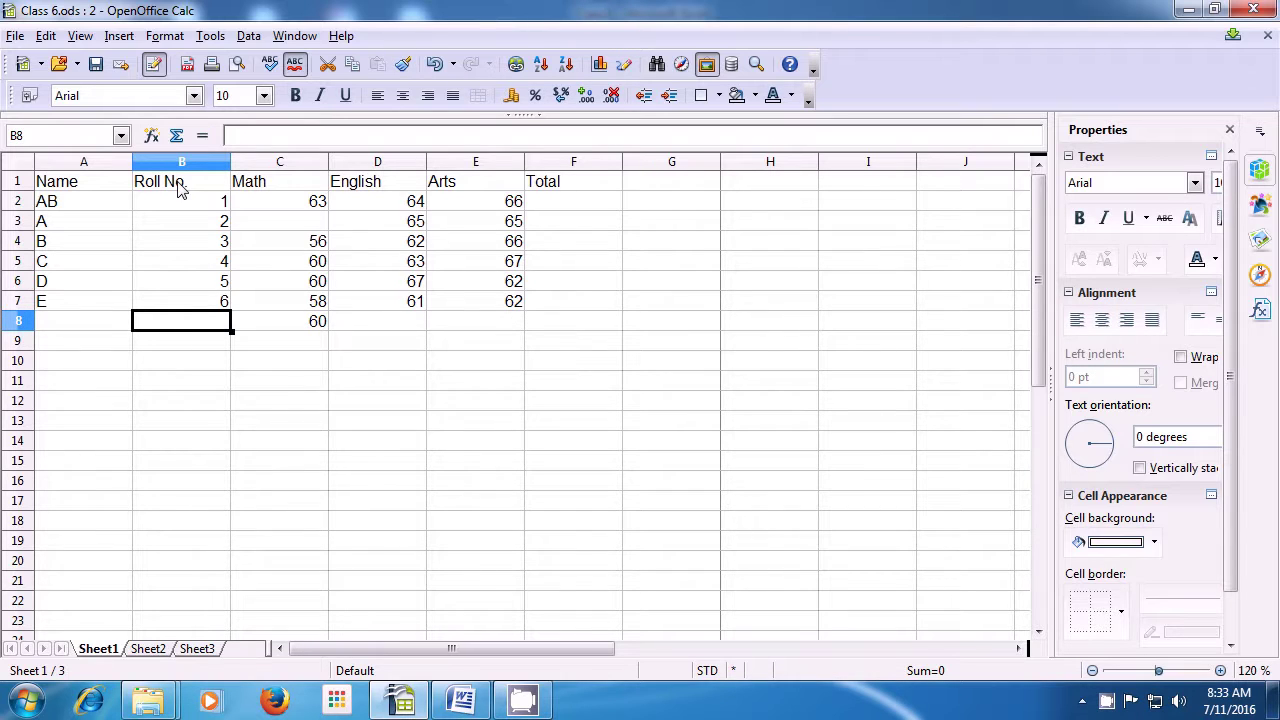
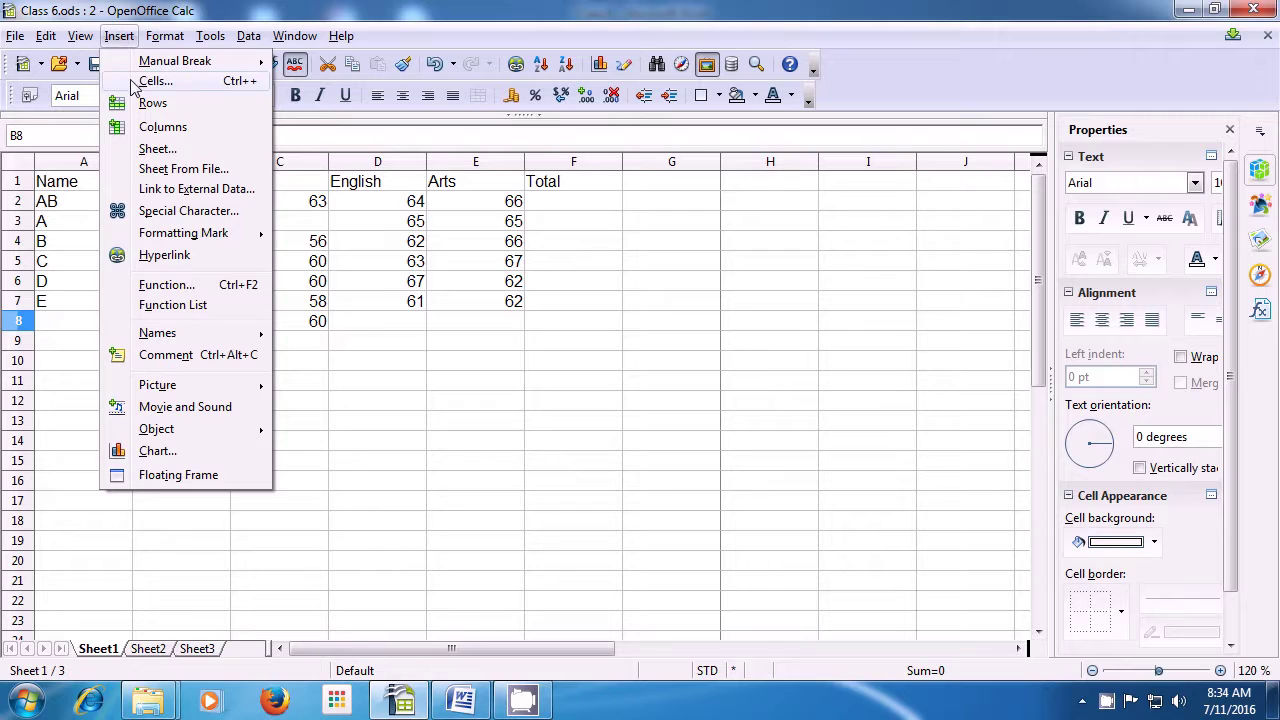
# Step: Insert one new sheet after the current sheet, keeping the suggested name
pyautogui.click(157, 149)
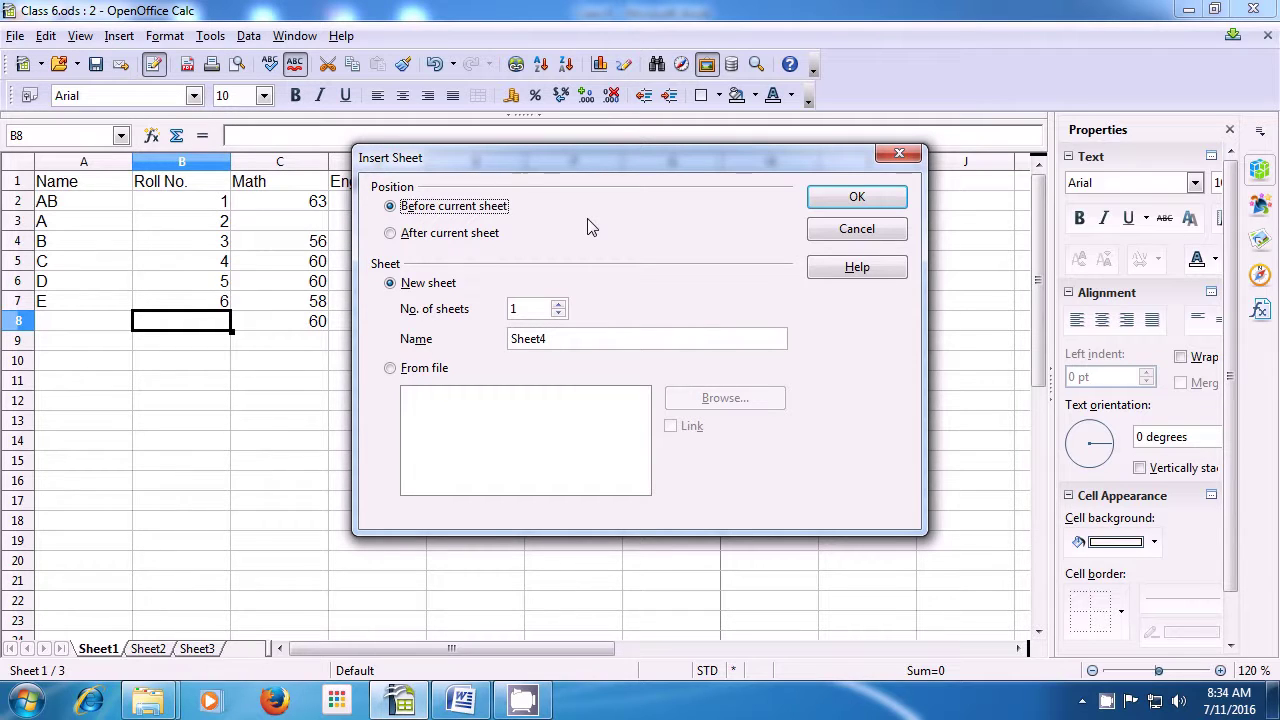
pyautogui.click(391, 236)
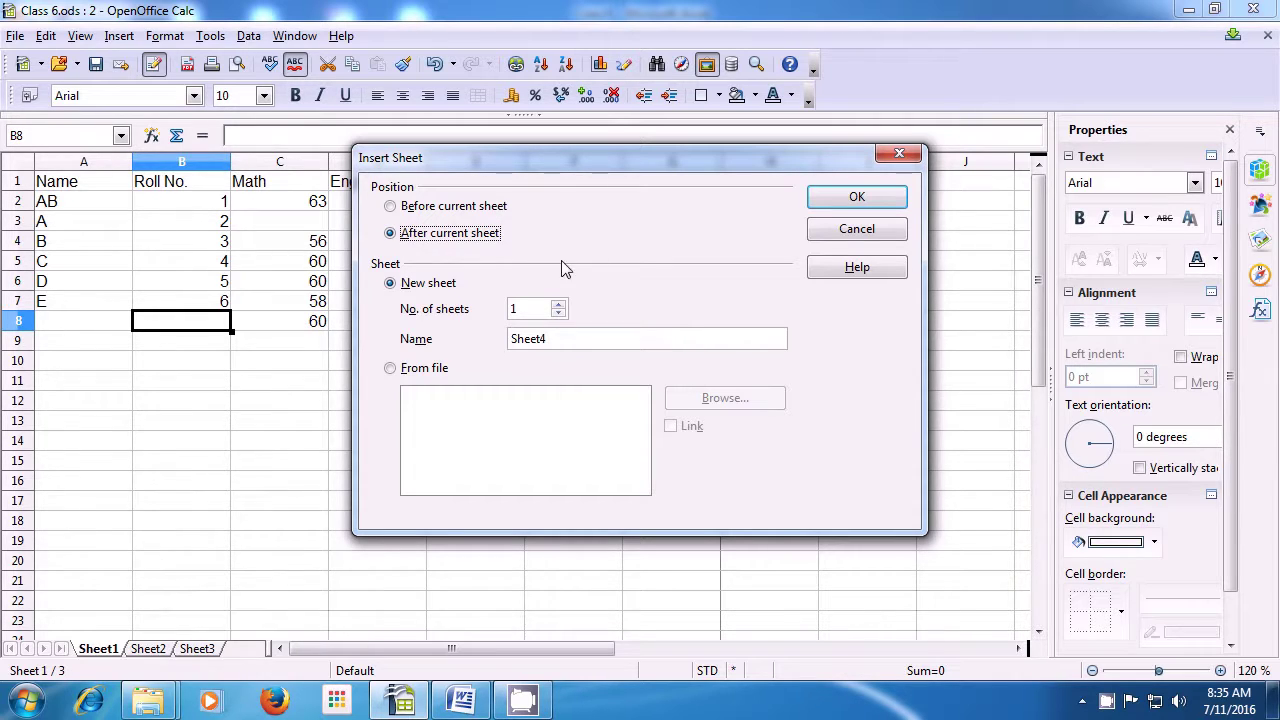
pyautogui.click(835, 204)
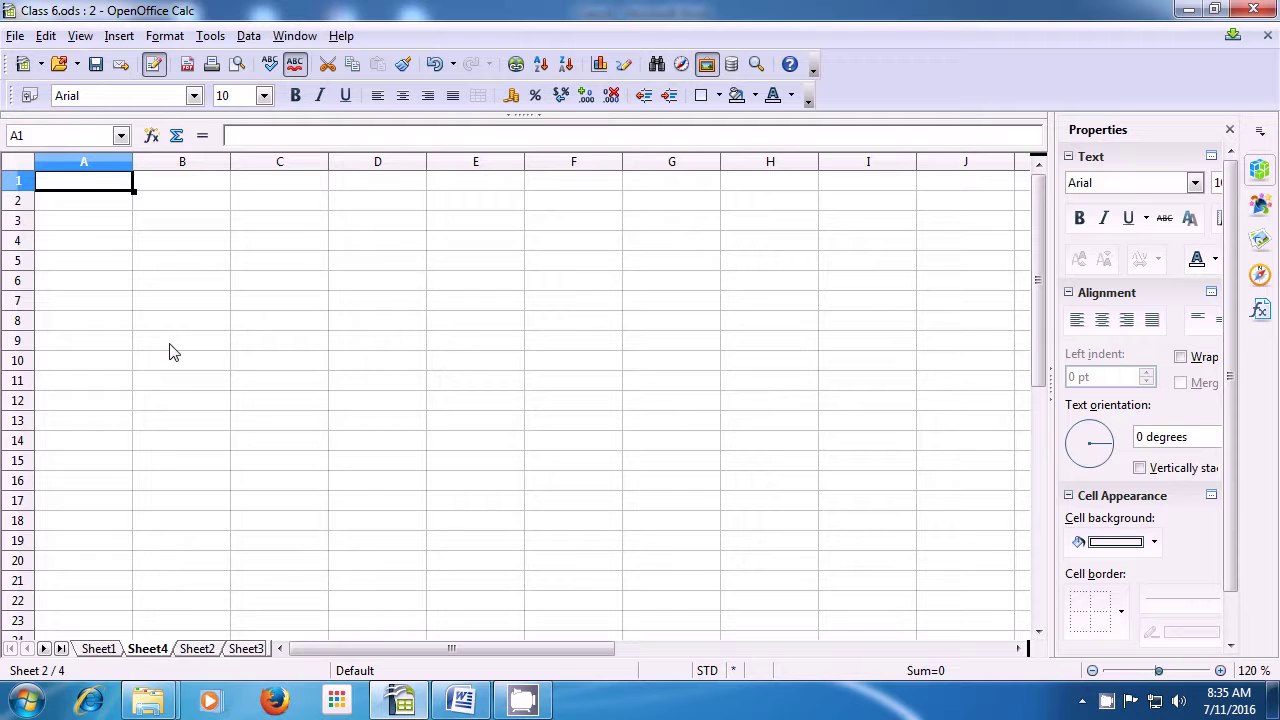
# Step: From Sheet1, start inserting a sheet from file and load the Class 1 spreadsheet from the Desktop folder Spreadsheet 1\Class 1 as the source
pyautogui.click(109, 649)
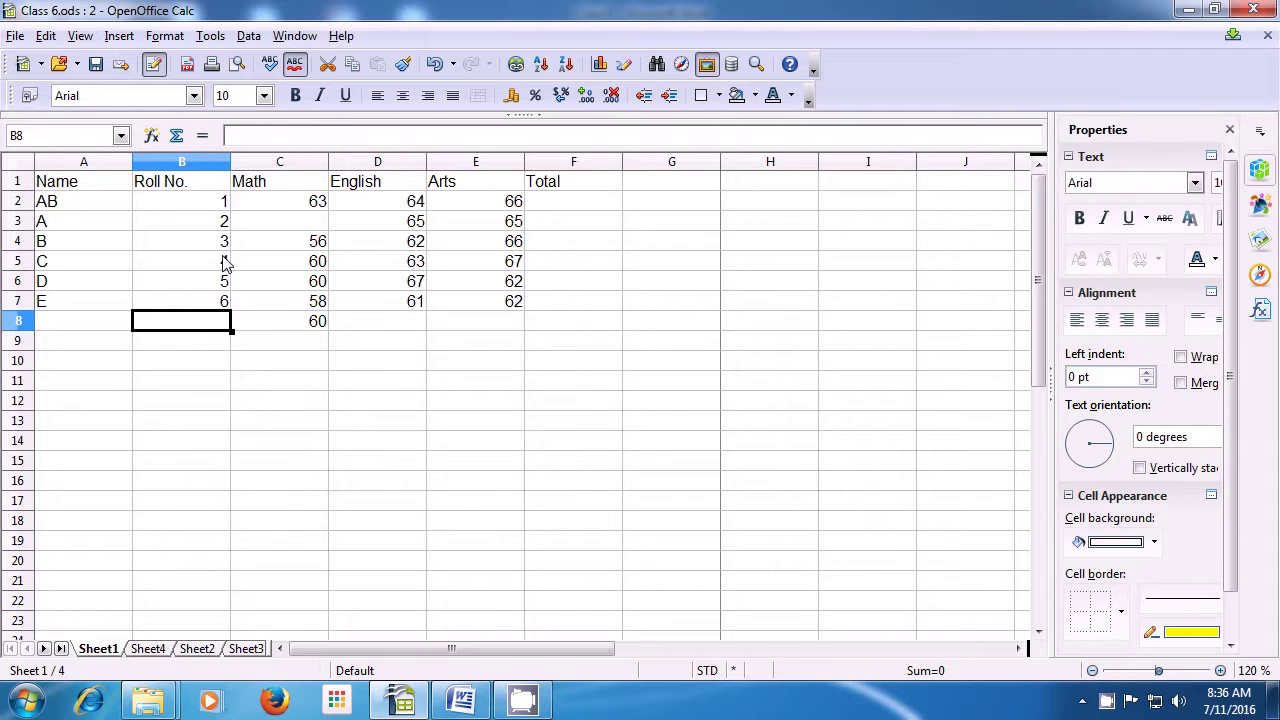
pyautogui.click(112, 37)
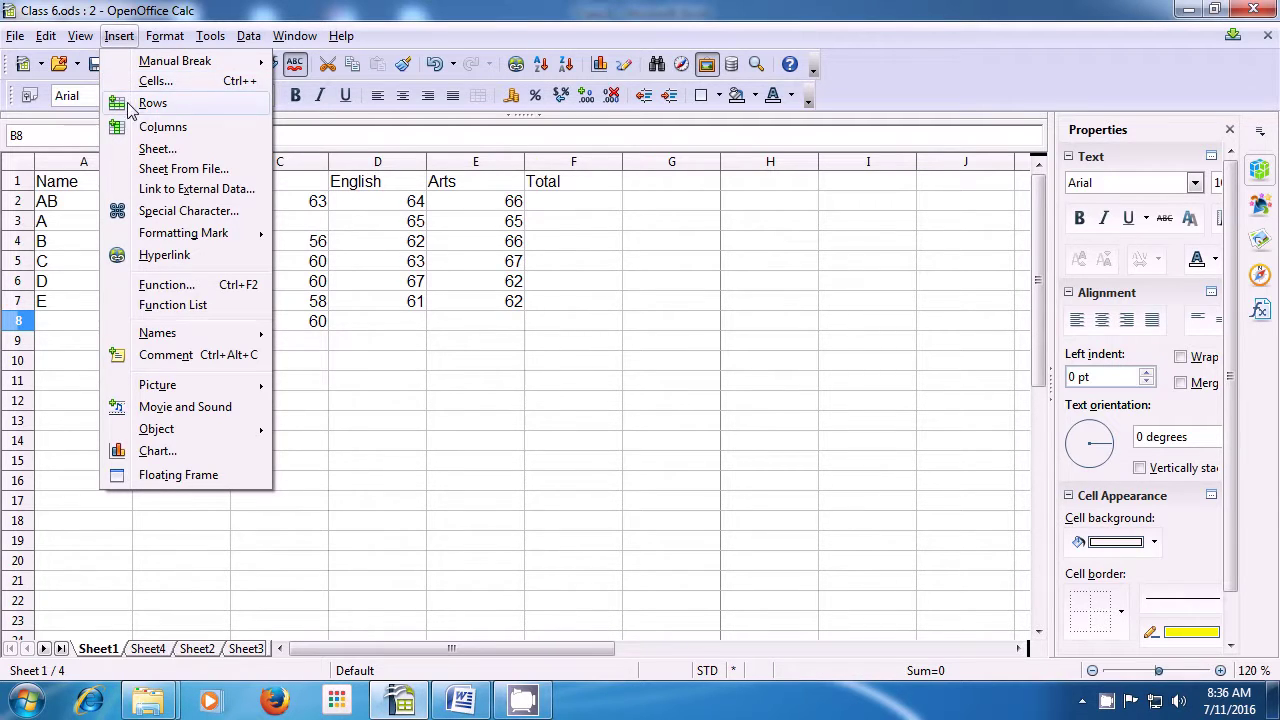
pyautogui.click(146, 170)
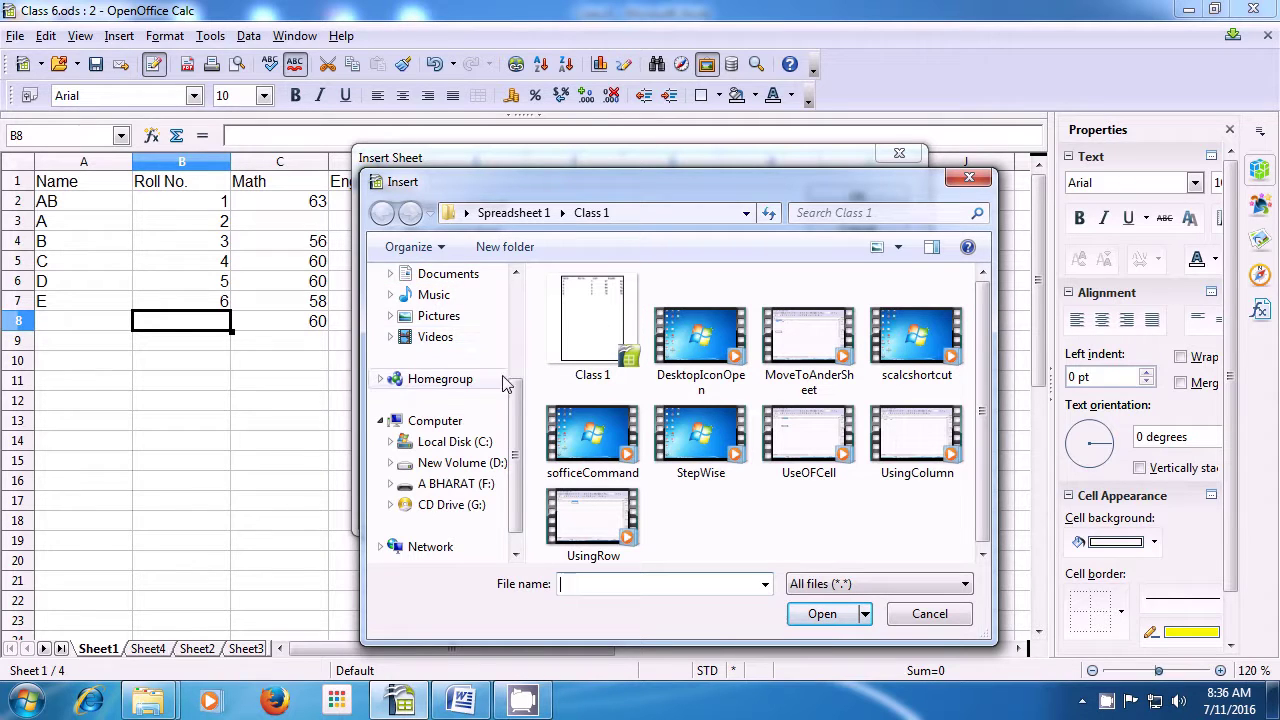
pyautogui.moveTo(515, 405); pyautogui.dragTo(516, 308)
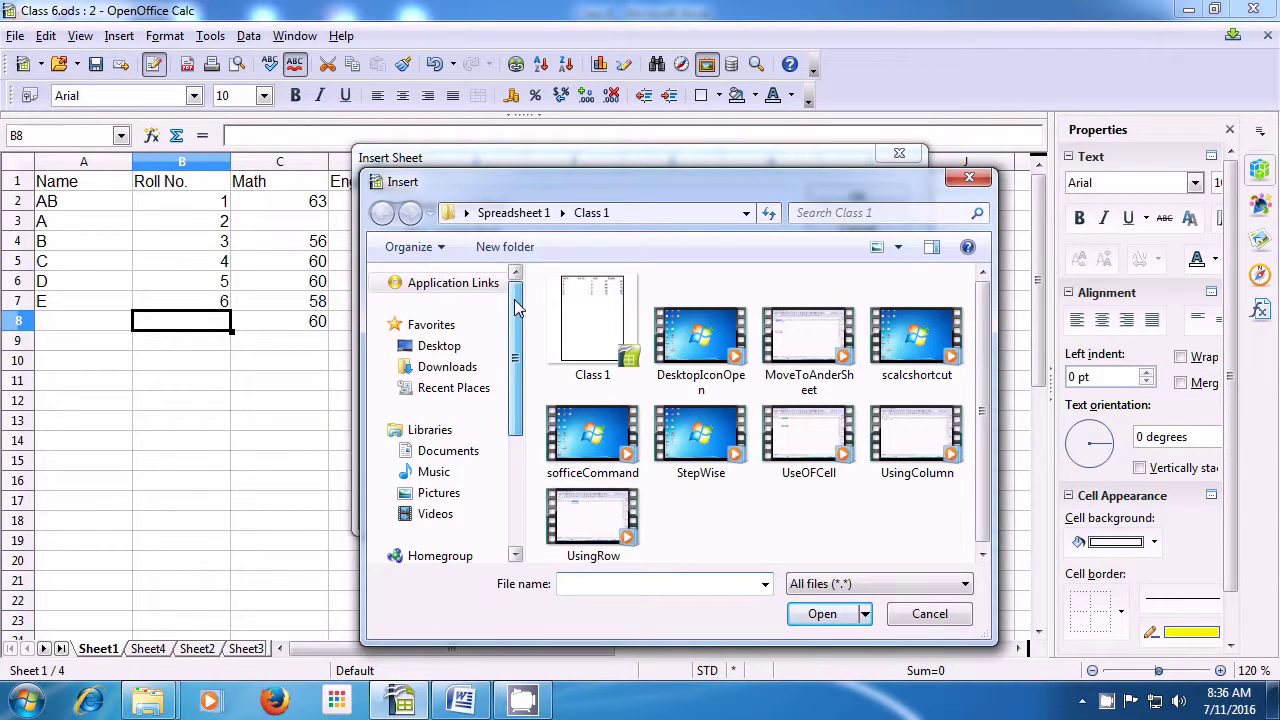
pyautogui.click(440, 346)
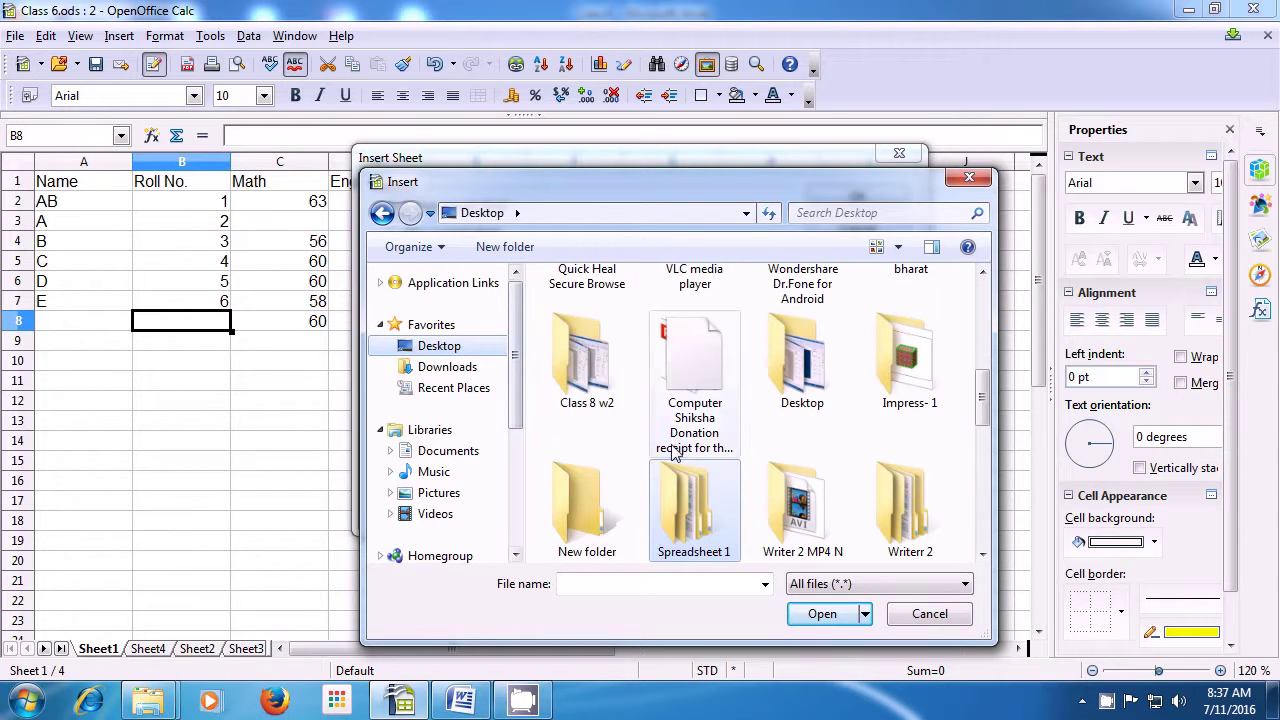
pyautogui.doubleClick(690, 500)
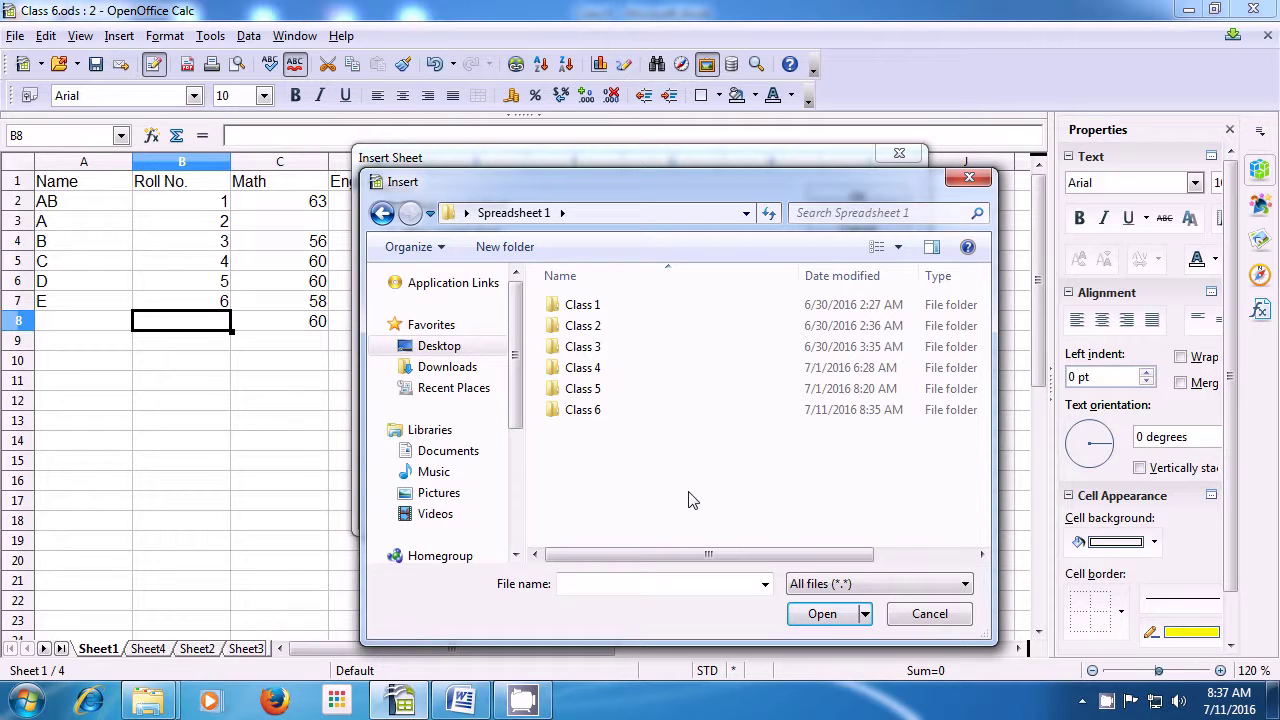
pyautogui.click(631, 318)
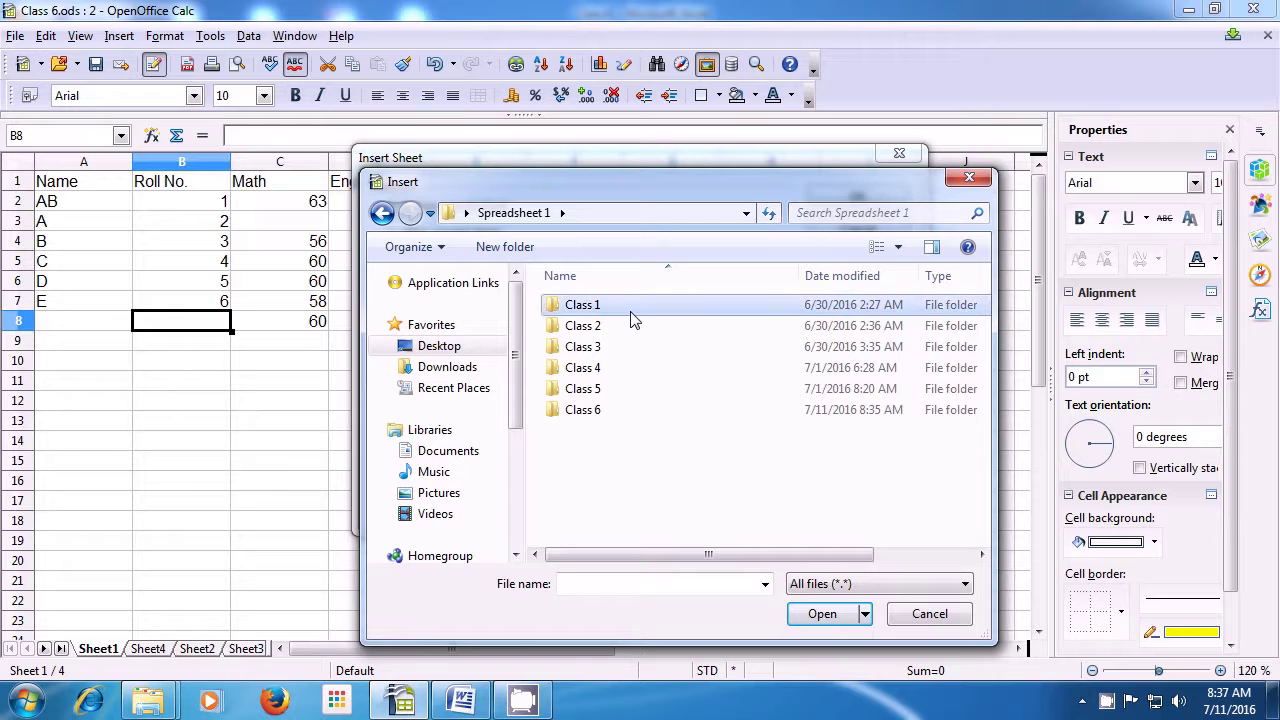
pyautogui.click(631, 318)
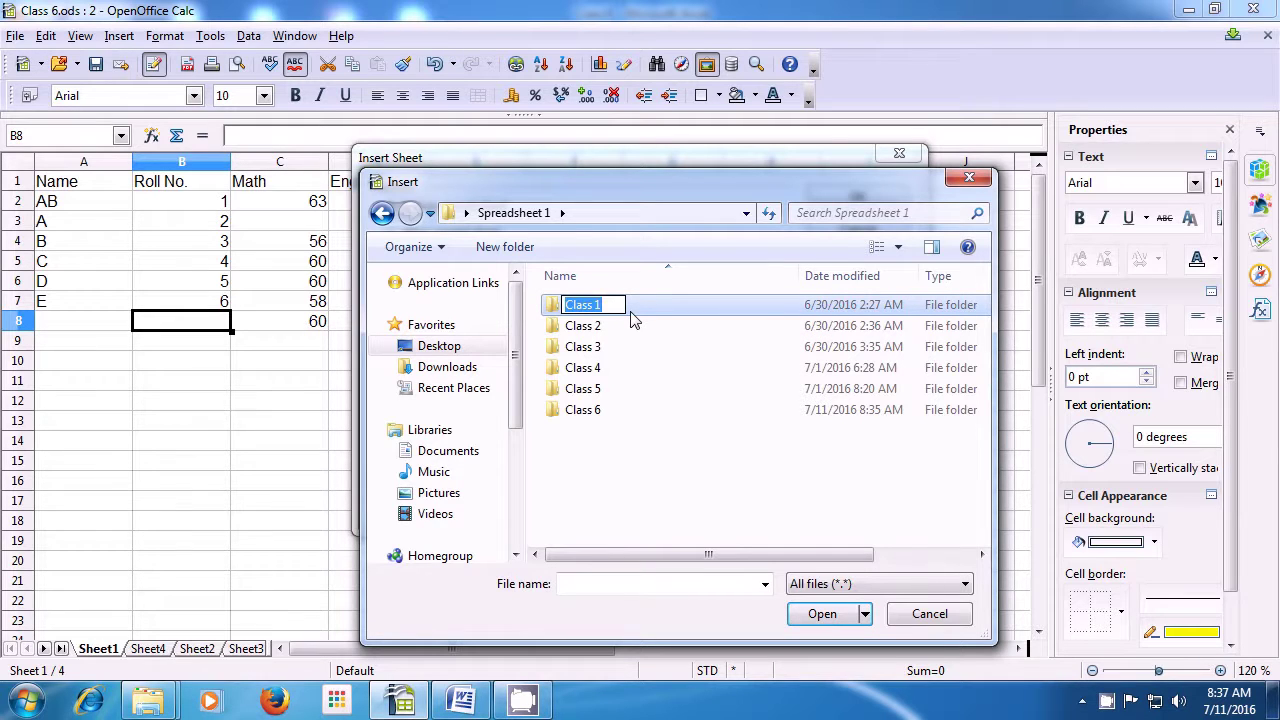
pyautogui.doubleClick(631, 318)
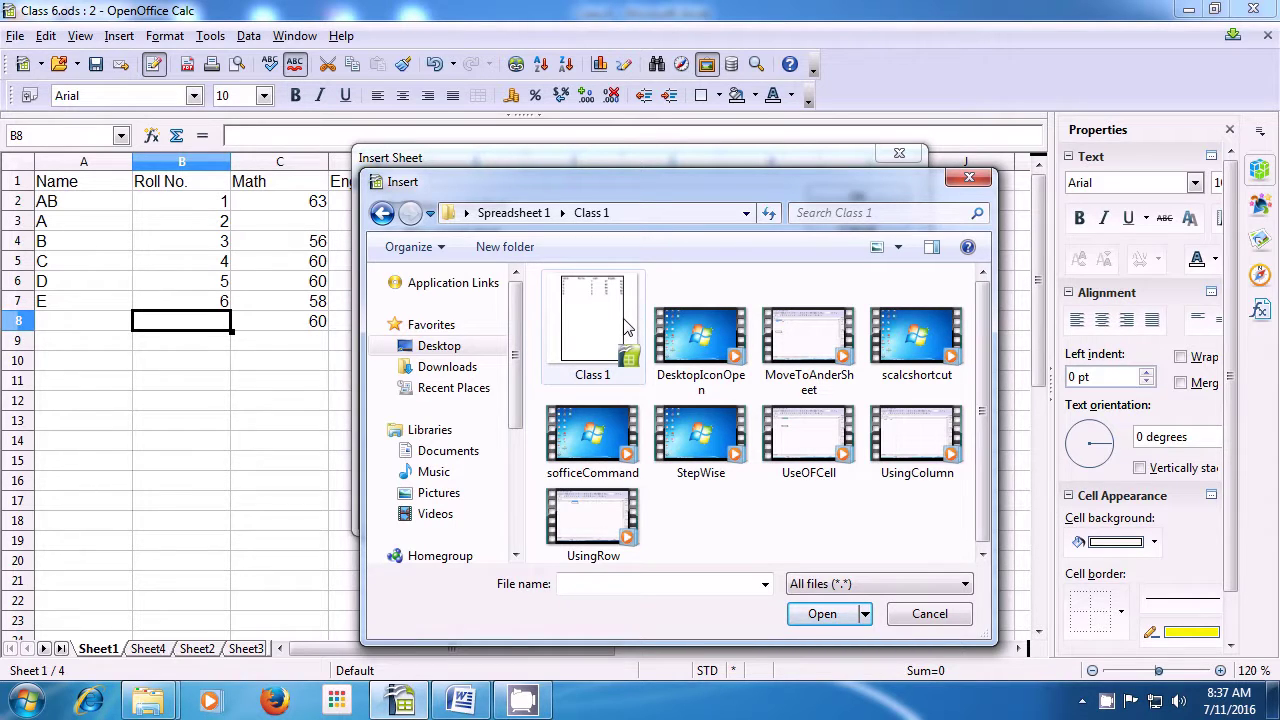
pyautogui.click(625, 325)
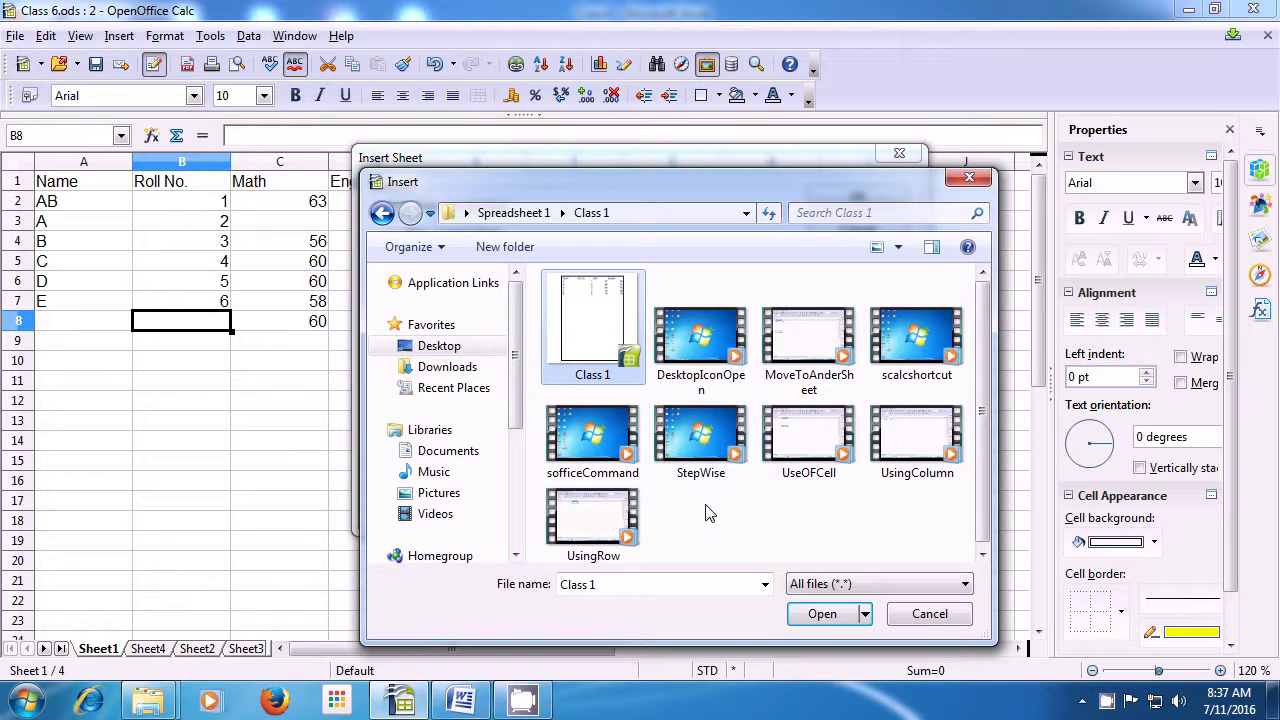
pyautogui.click(828, 622)
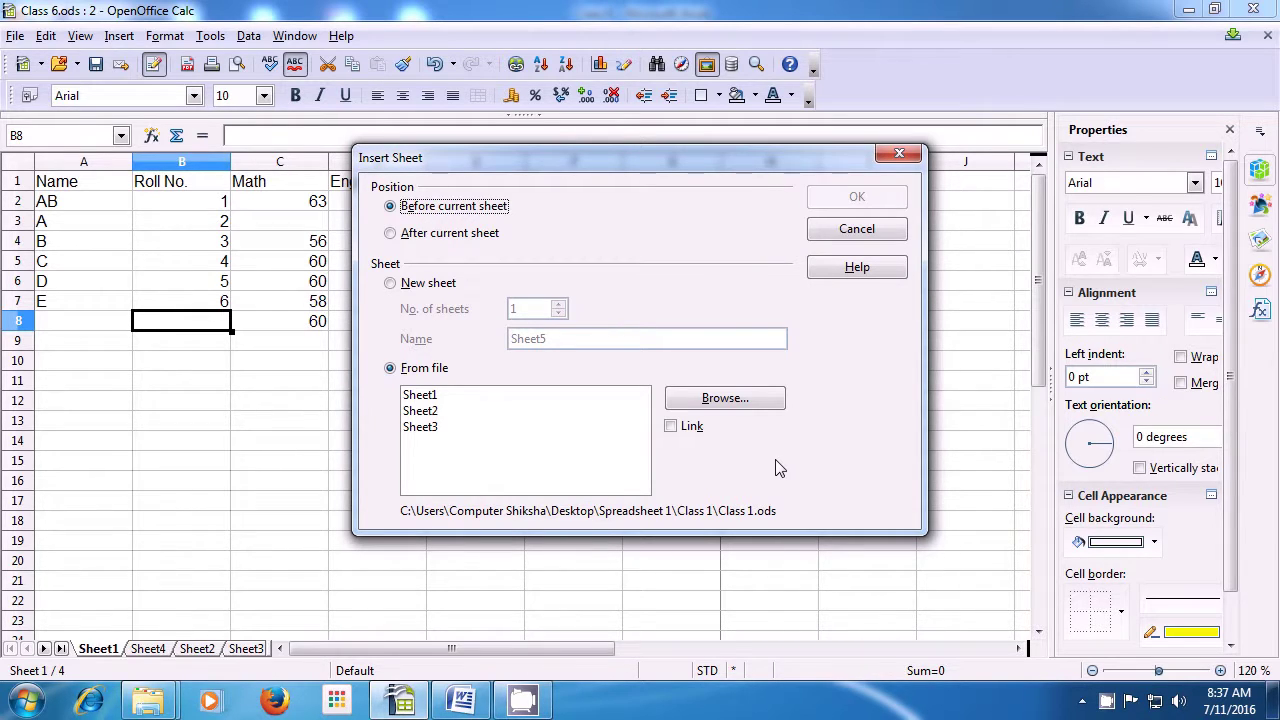
# Step: Insert Sheet1 from the Class 1 file before the current sheet, then return to the original Sheet1 with the marks
pyautogui.click(424, 398)
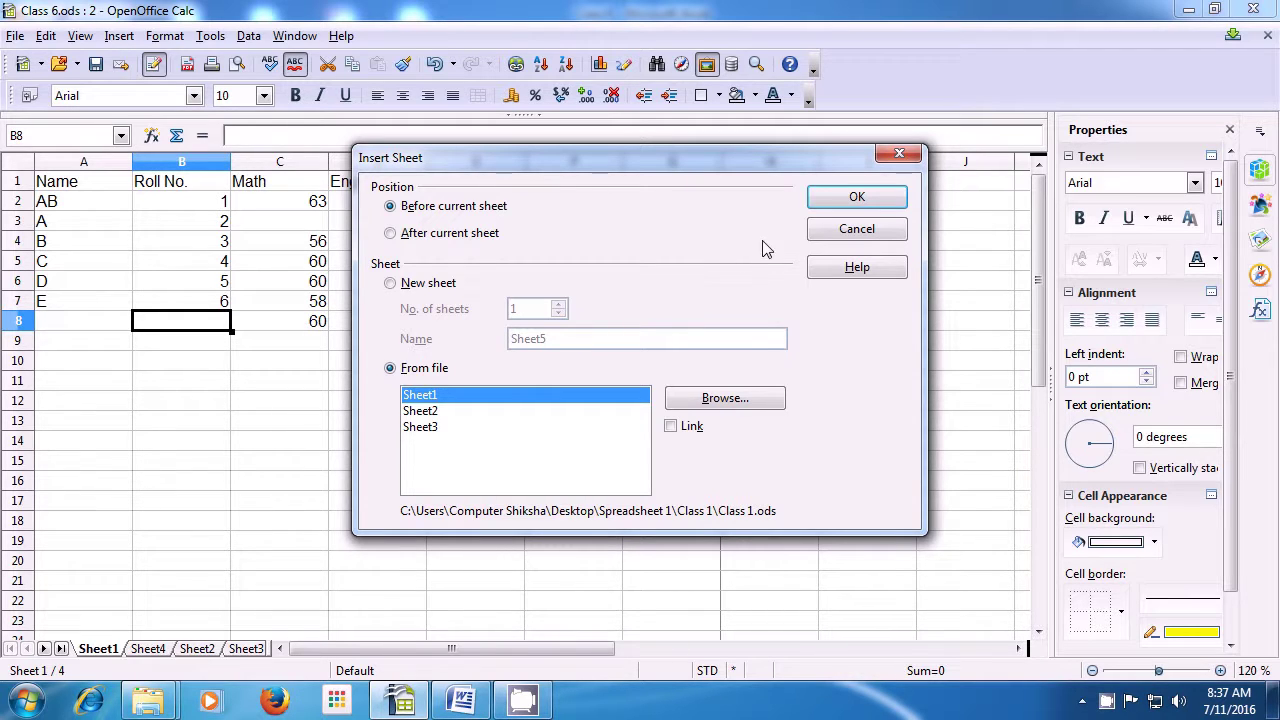
pyautogui.click(835, 203)
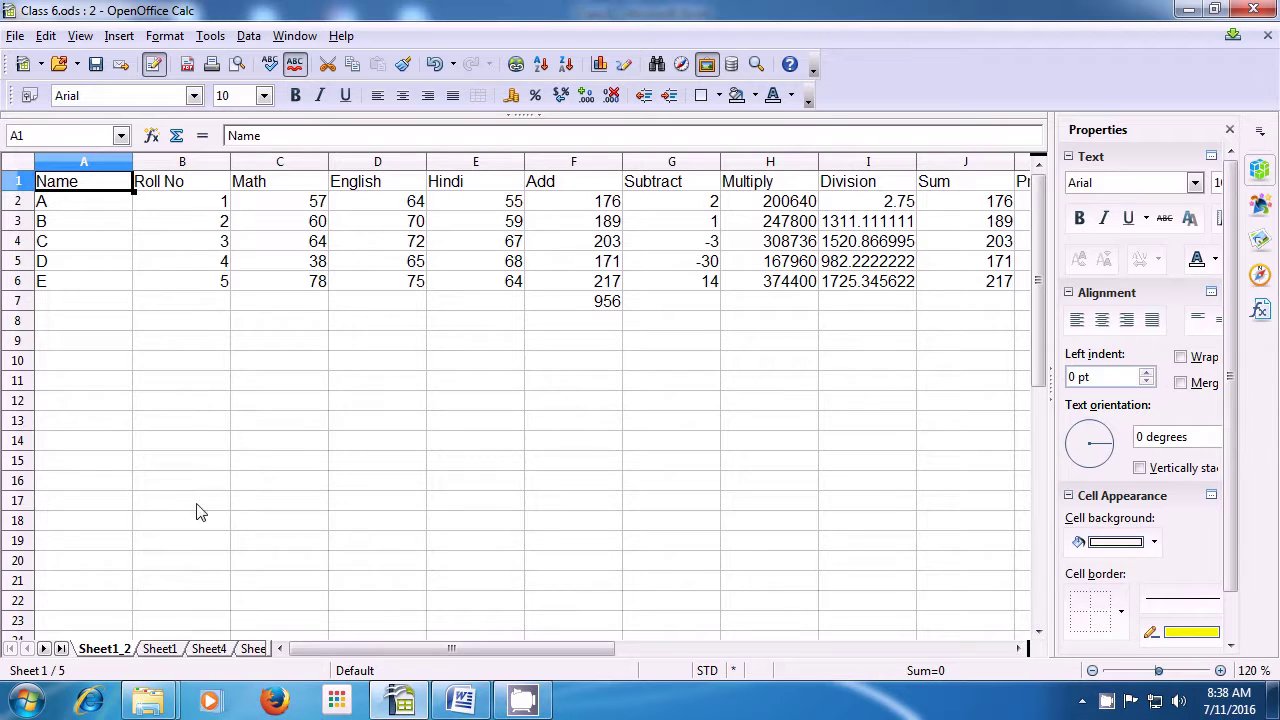
pyautogui.click(160, 649)
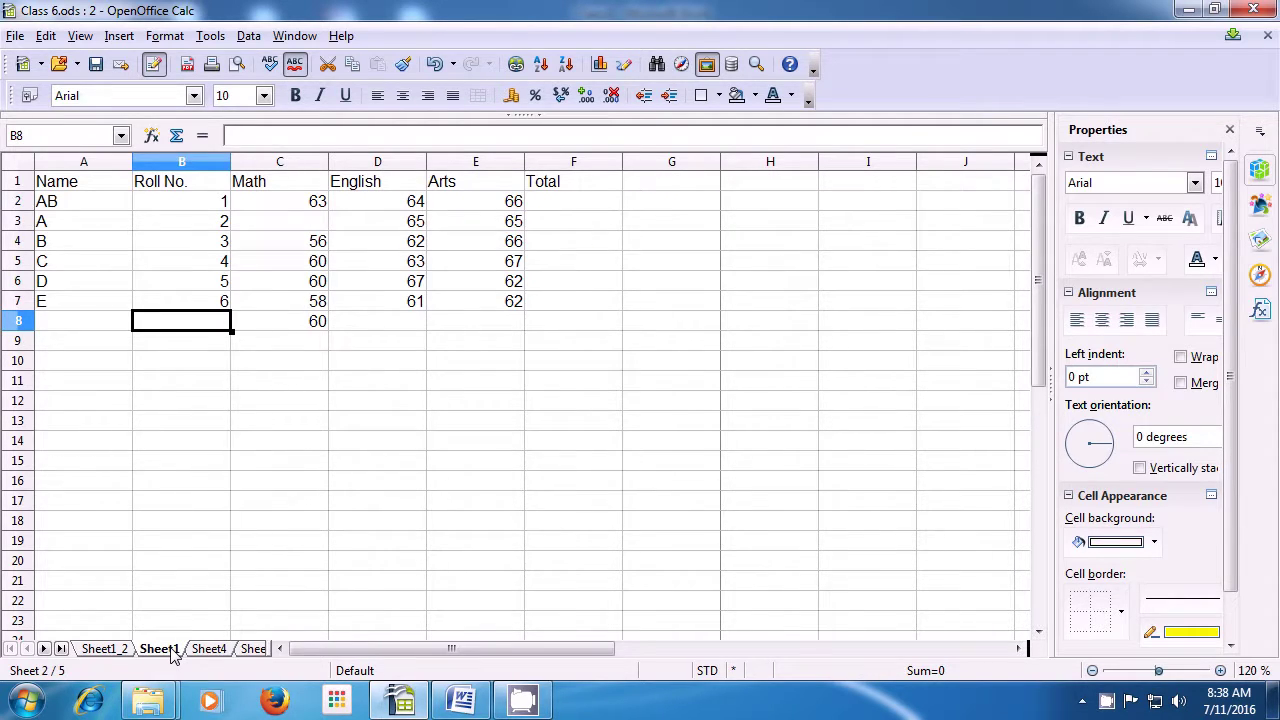
# Step: Start inserting a document hyperlink in cell C9 and browse for the file it links to
pyautogui.click(188, 367)
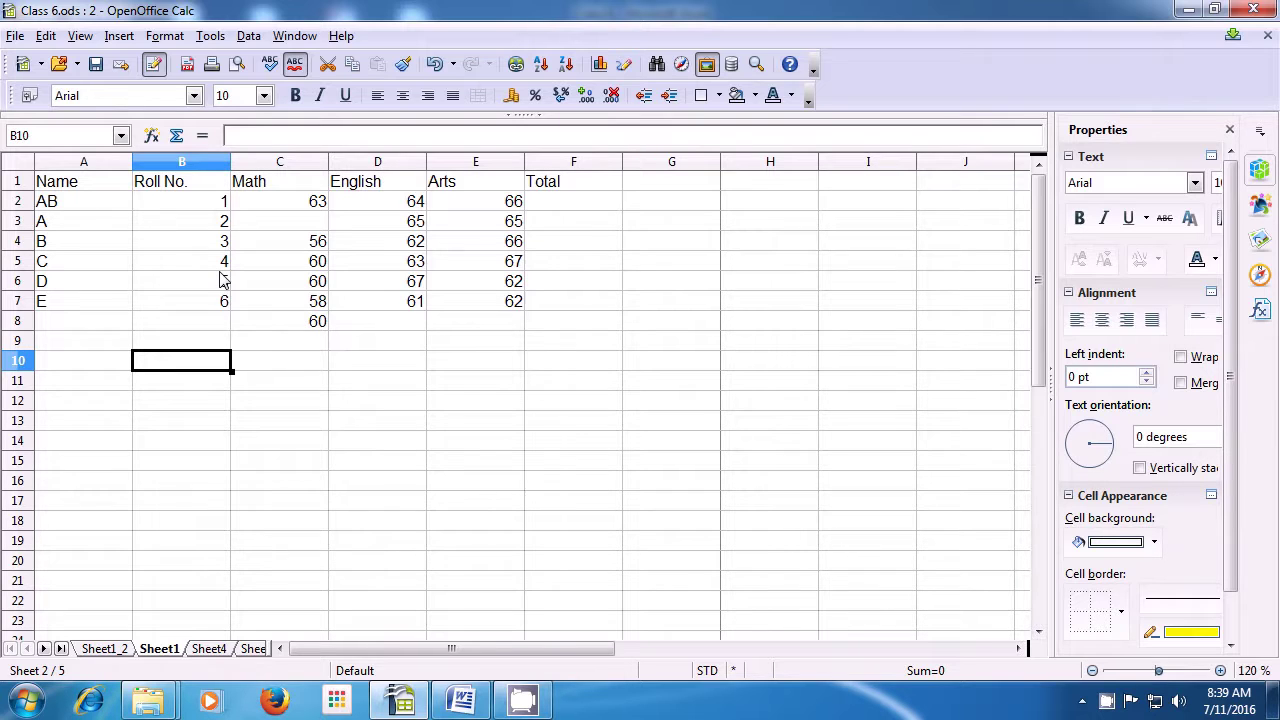
pyautogui.click(241, 345)
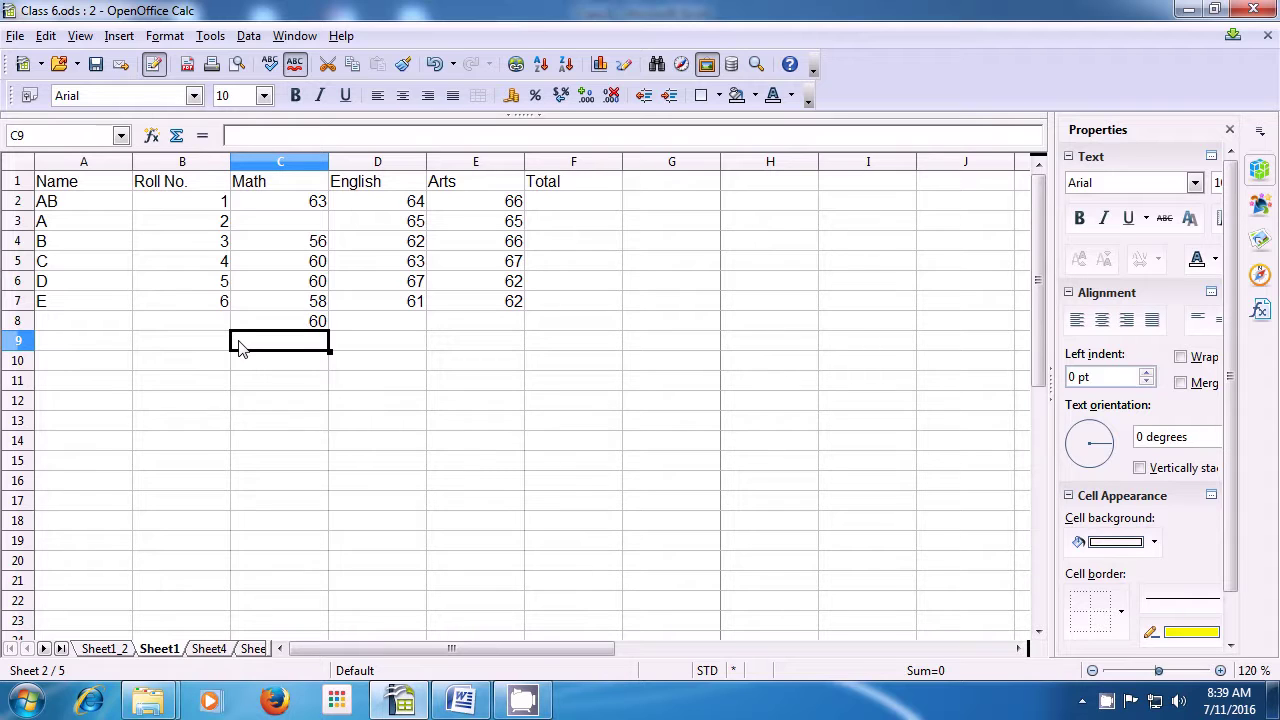
pyautogui.click(118, 36)
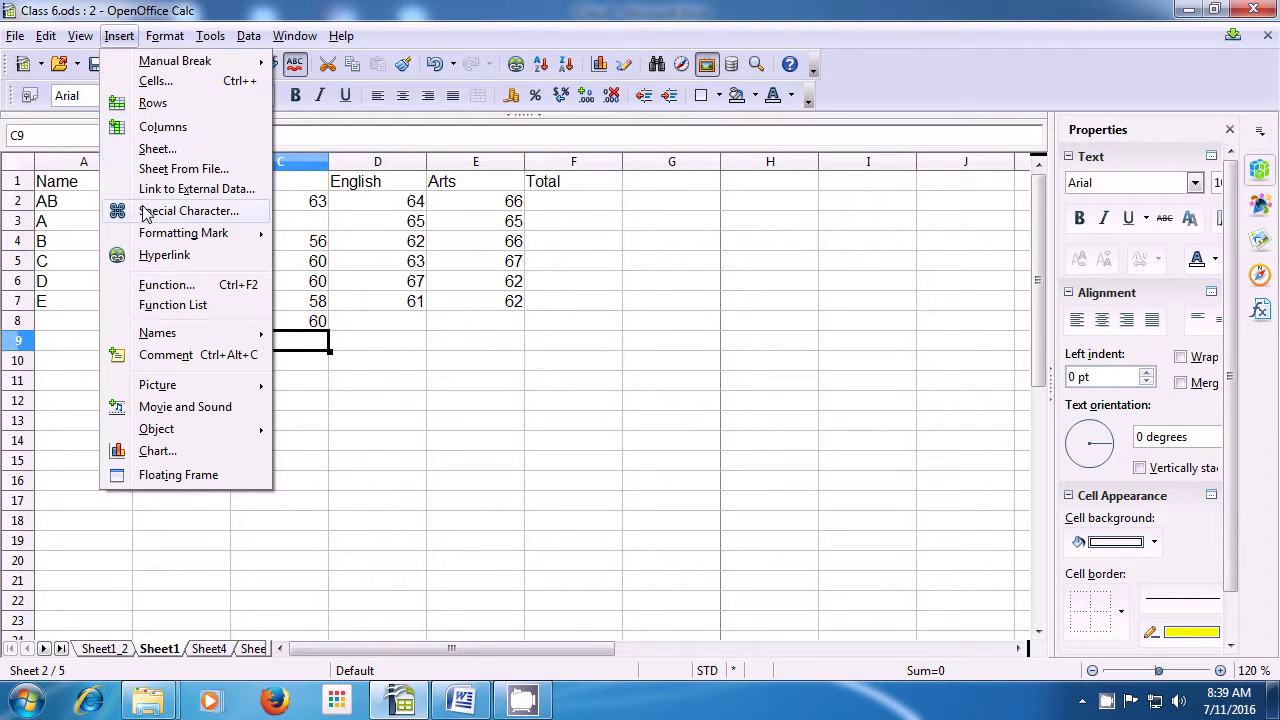
pyautogui.click(175, 257)
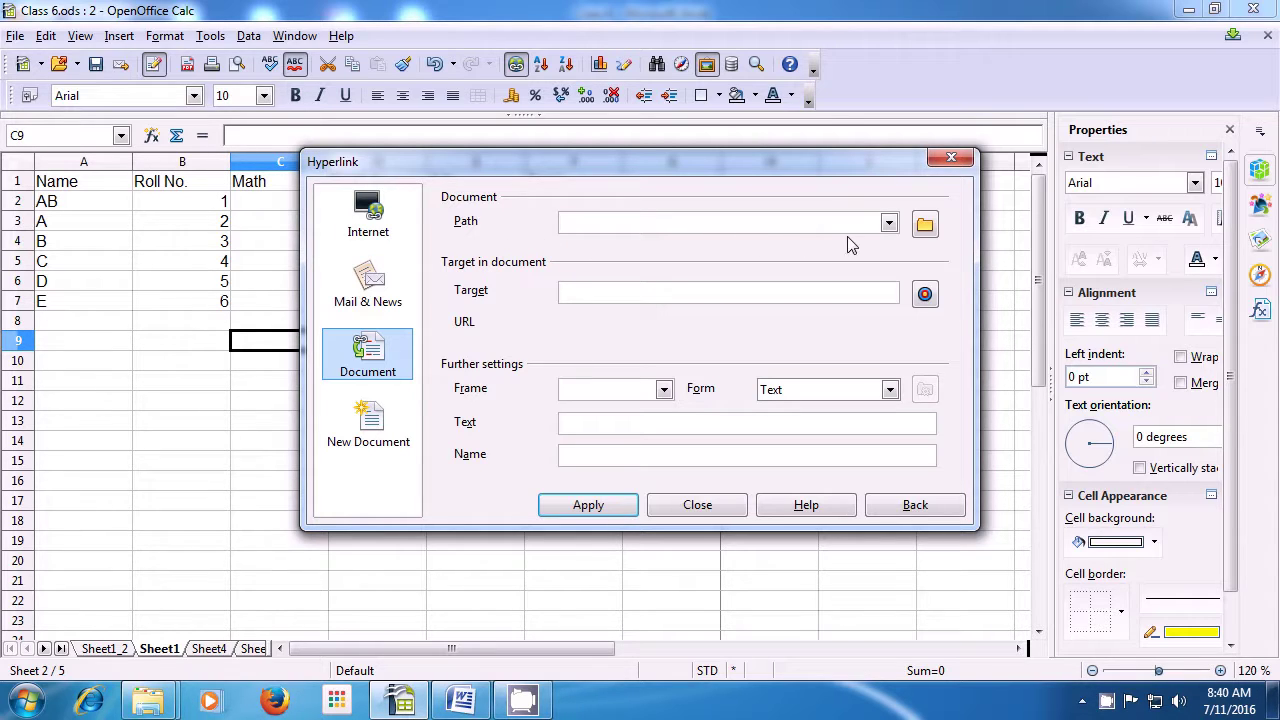
pyautogui.click(924, 228)
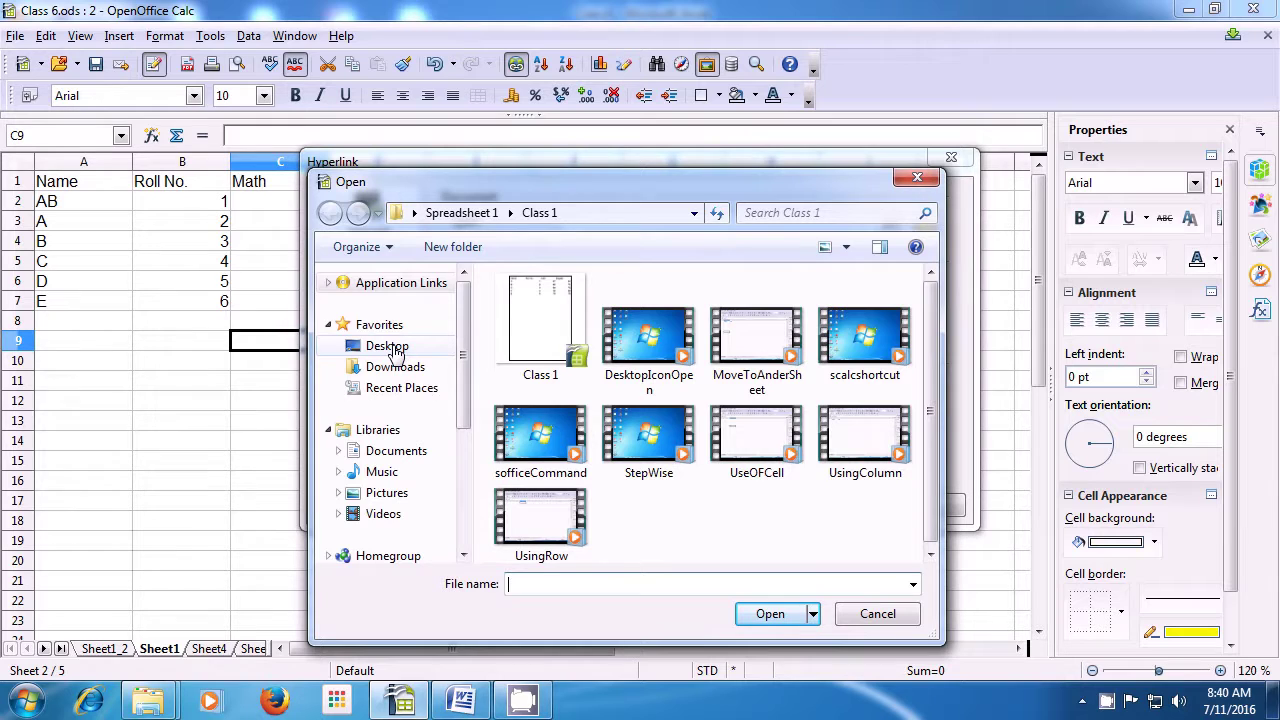
pyautogui.click(395, 347)
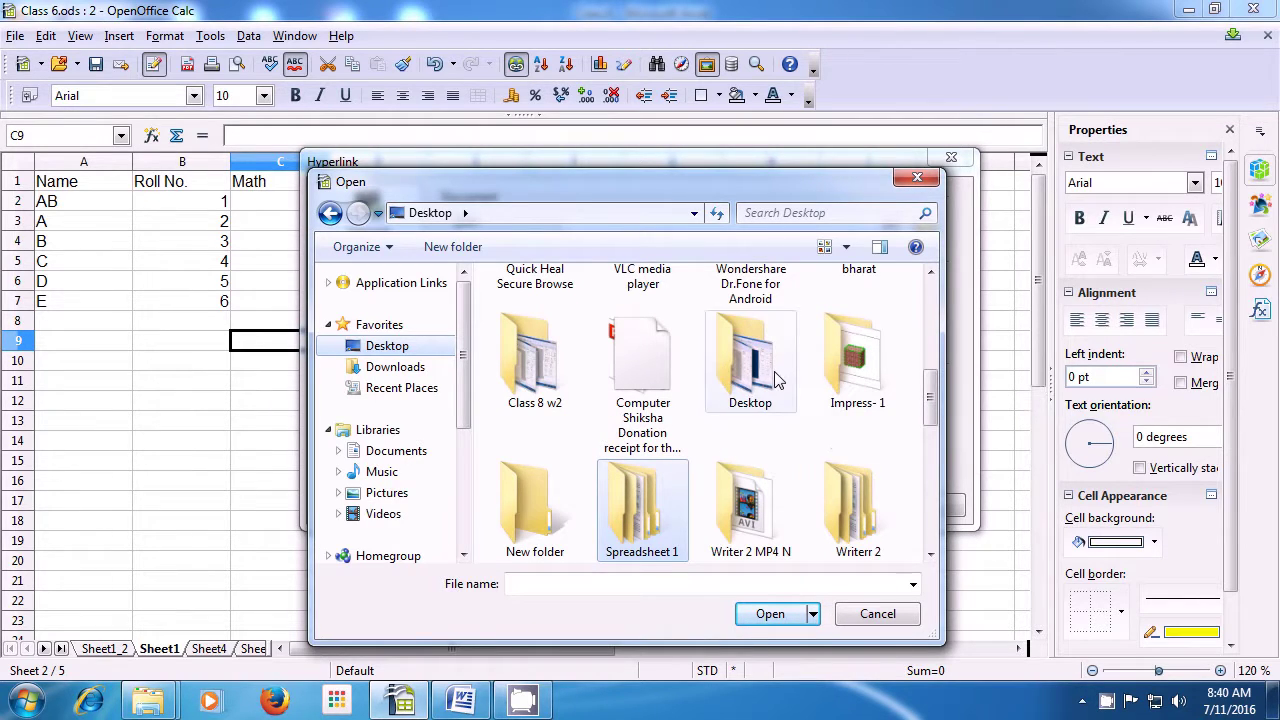
pyautogui.click(846, 375)
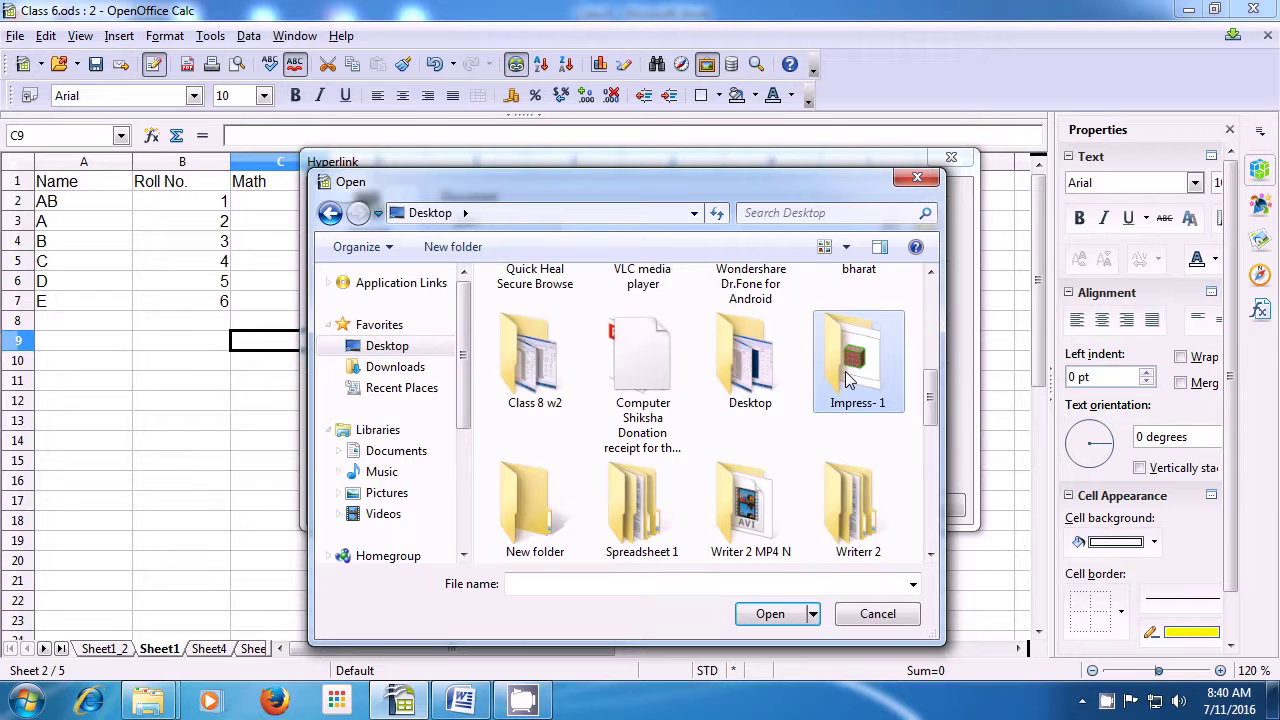
pyautogui.doubleClick(846, 375)
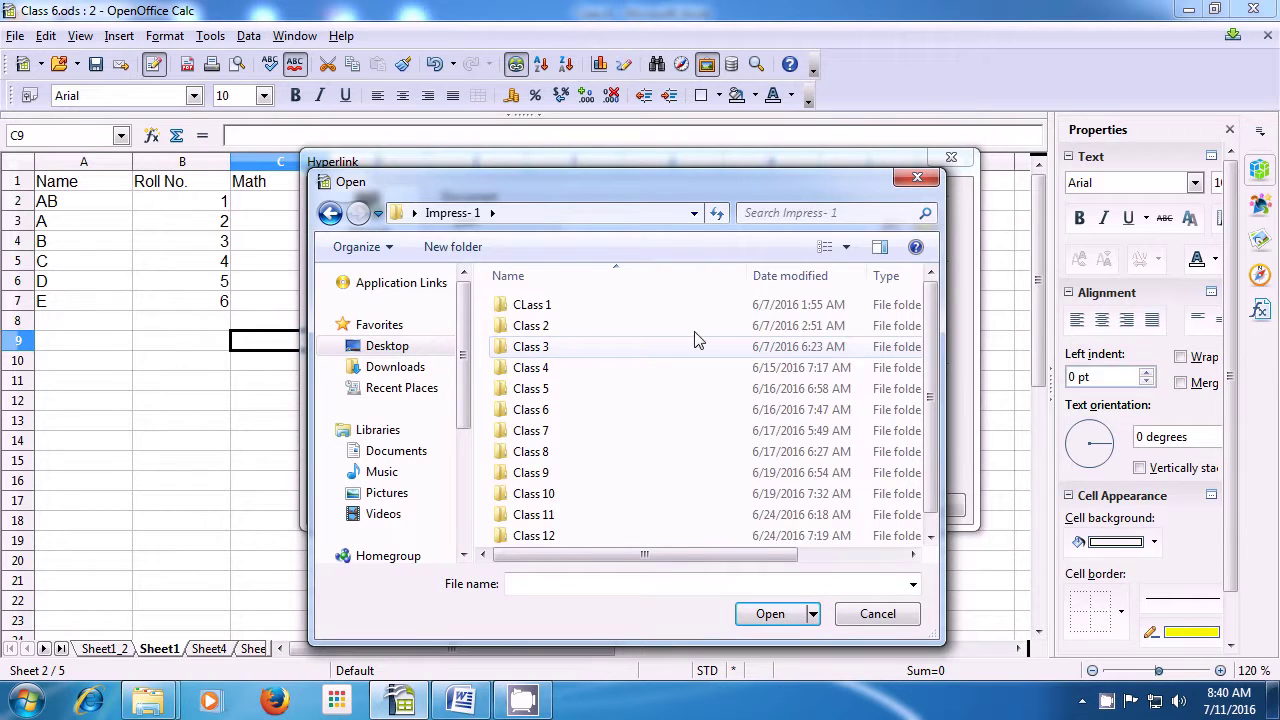
pyautogui.doubleClick(612, 312)
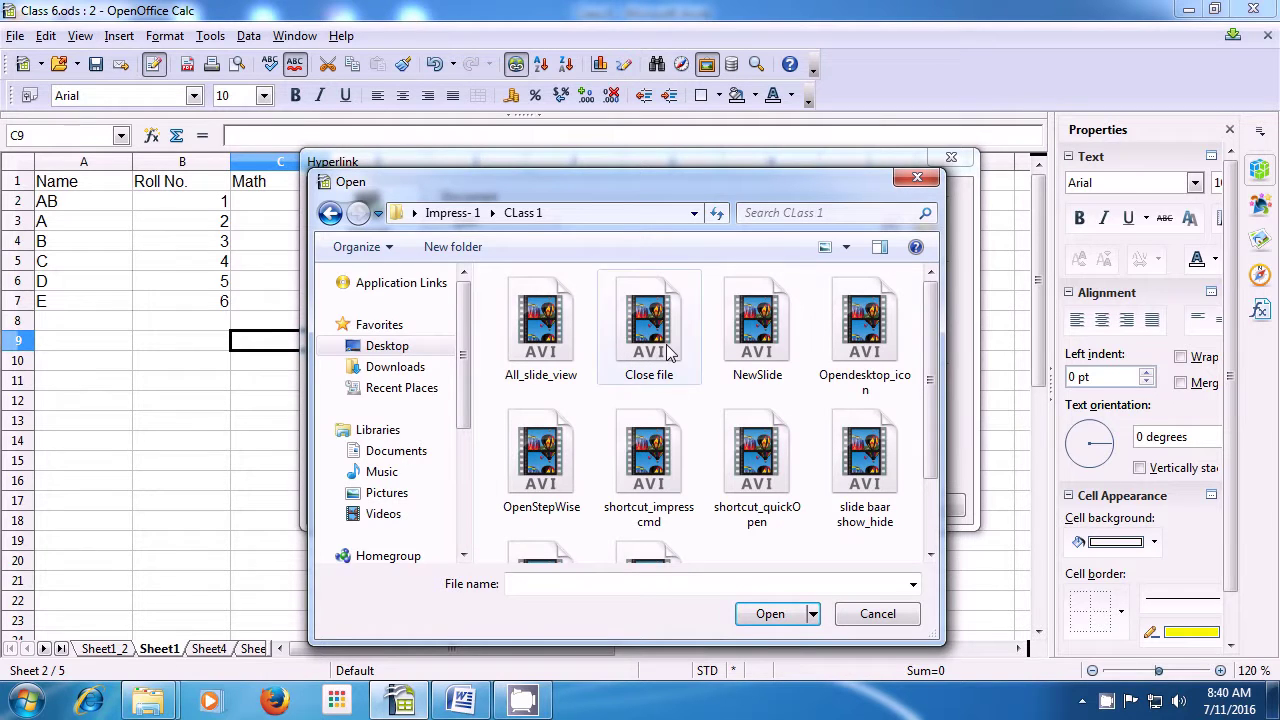
pyautogui.moveTo(930, 385); pyautogui.dragTo(941, 343)
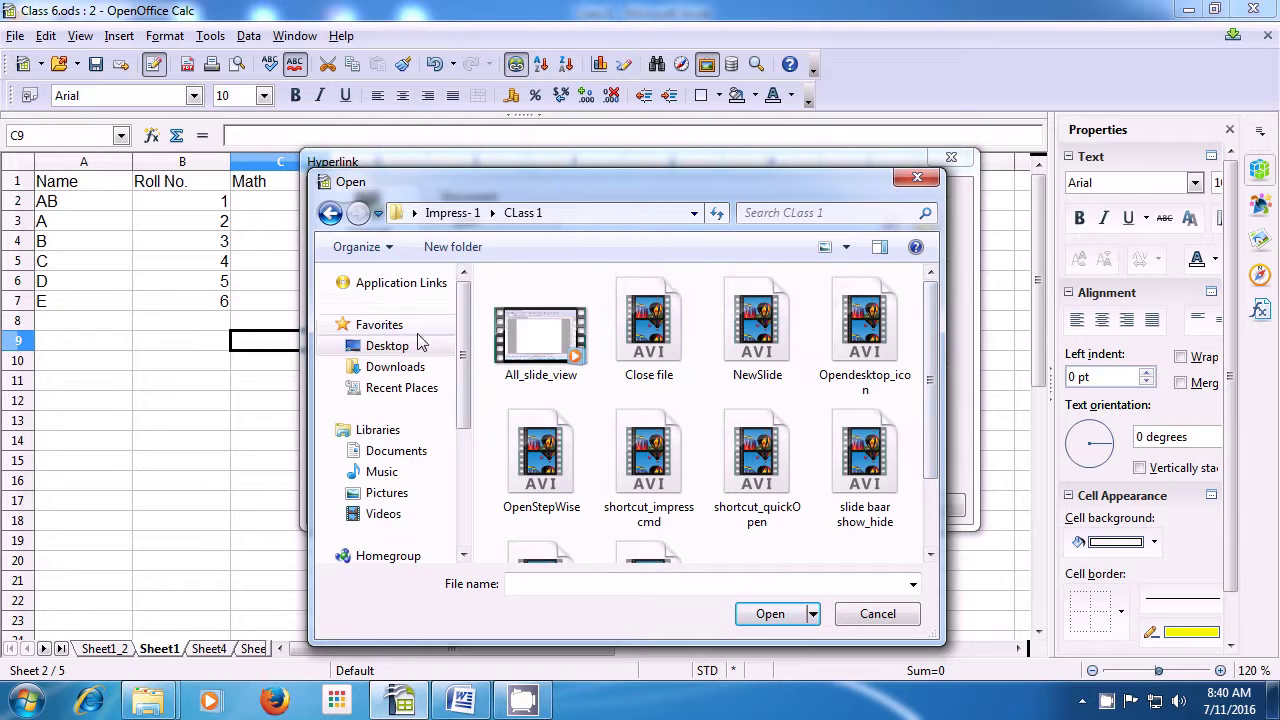
# Step: Choose the presentation "class 11 impress 1" from the Documents library as the hyperlink's target document
pyautogui.click(380, 452)
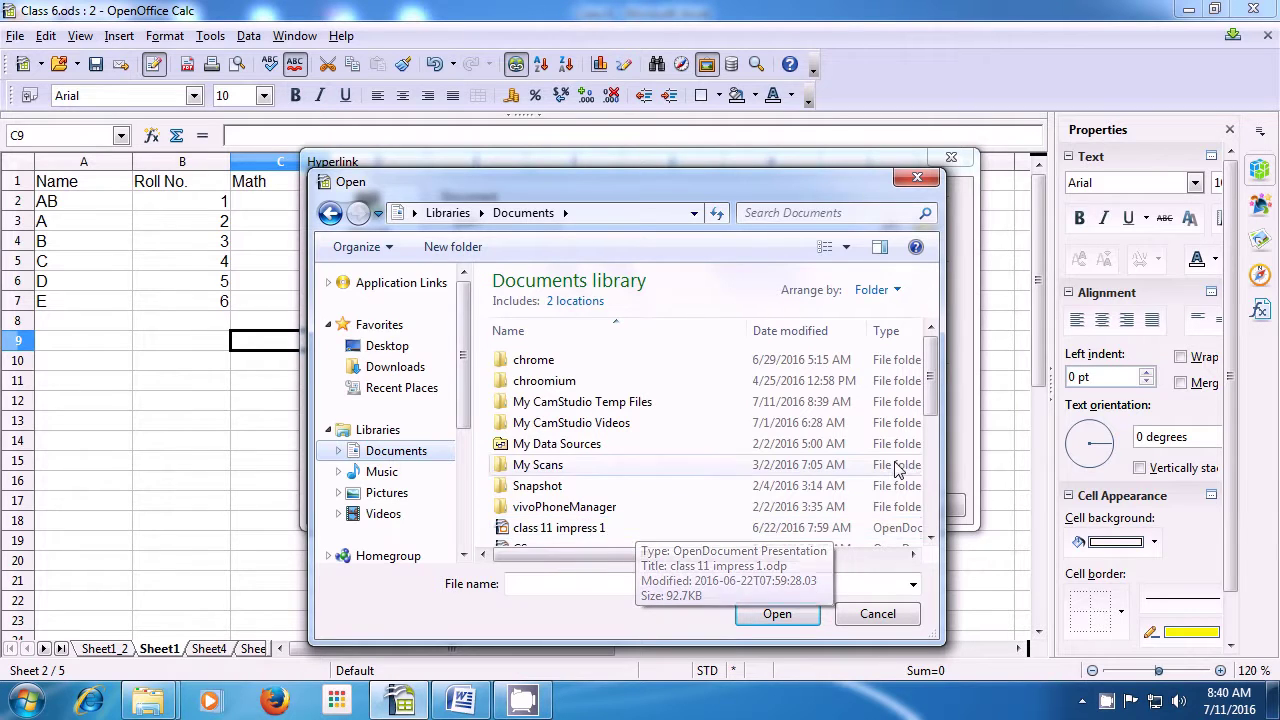
pyautogui.moveTo(930, 398); pyautogui.dragTo(930, 428)
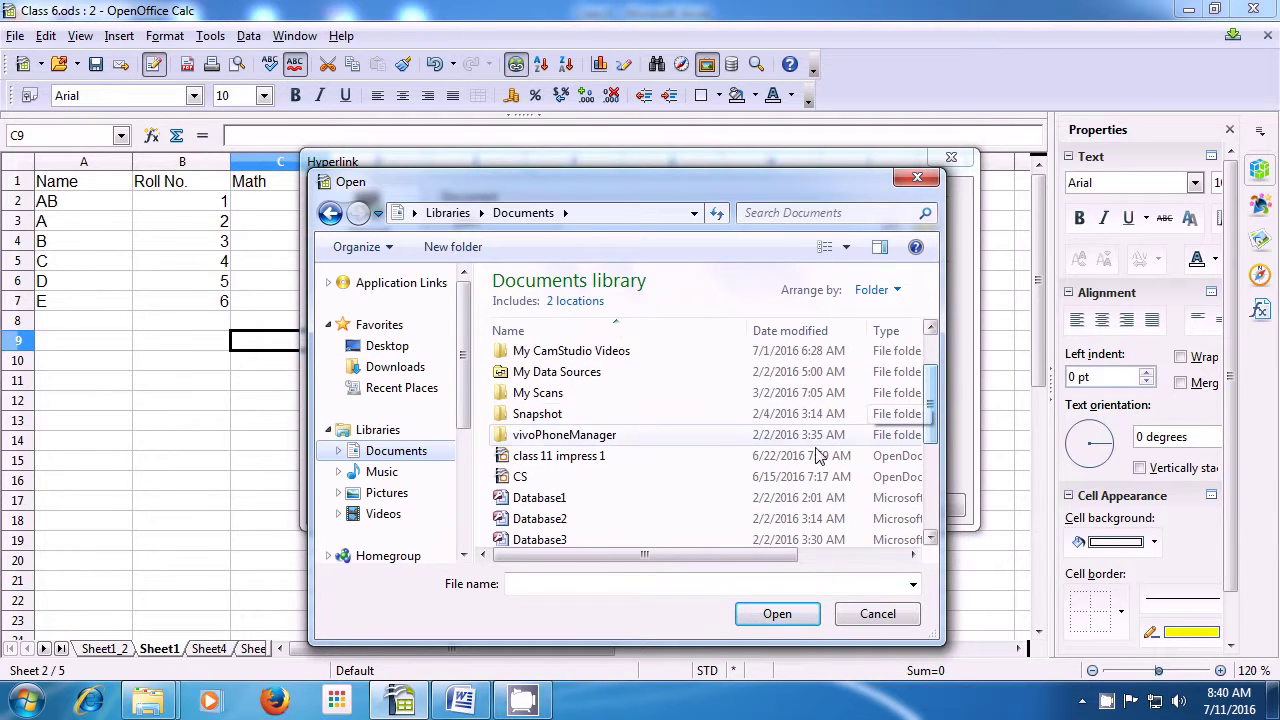
pyautogui.click(598, 460)
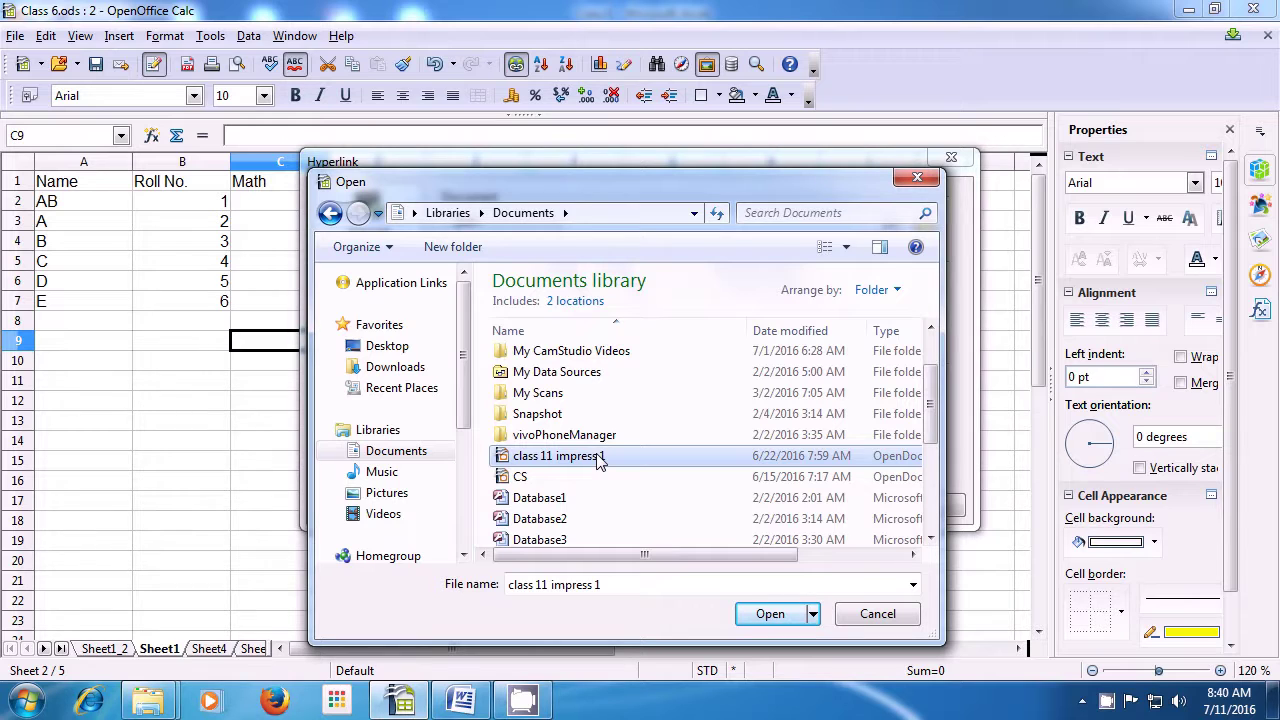
pyautogui.click(769, 615)
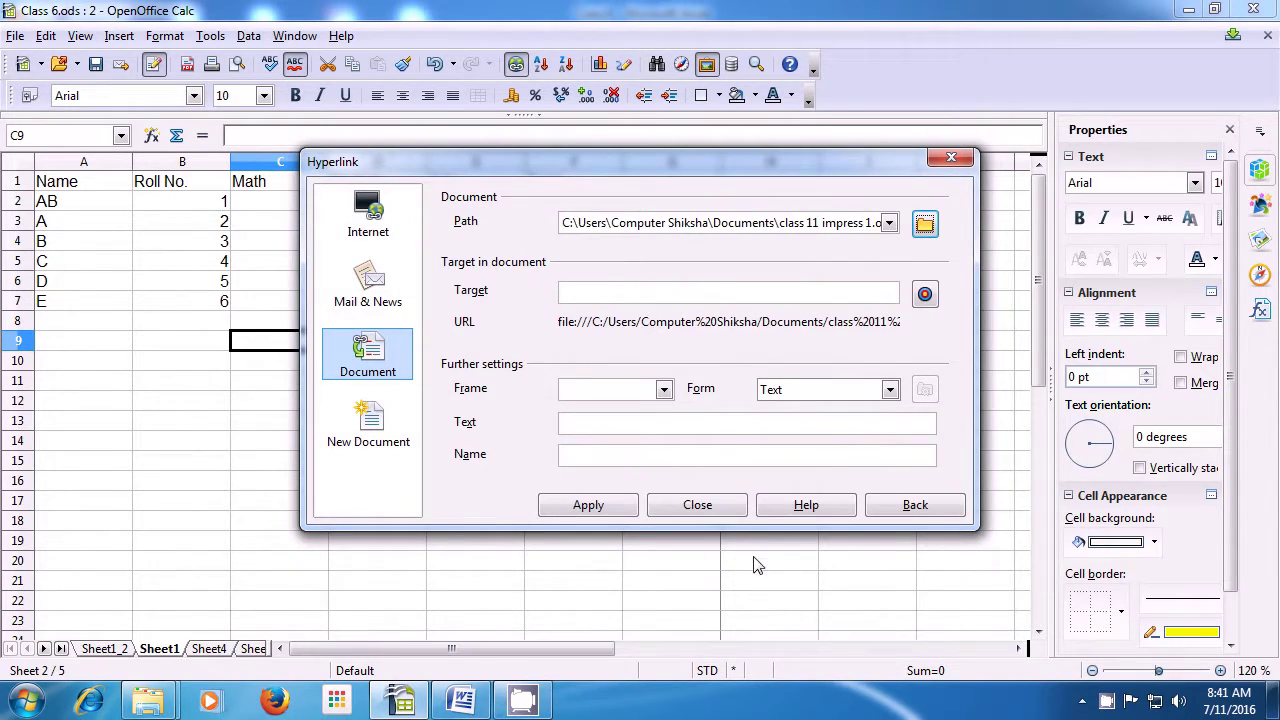
# Step: Set the link text to "hyperlink", apply the hyperlink to cell C9 and close the Hyperlink dialog
pyautogui.click(581, 424)
pyautogui.write('hyper')
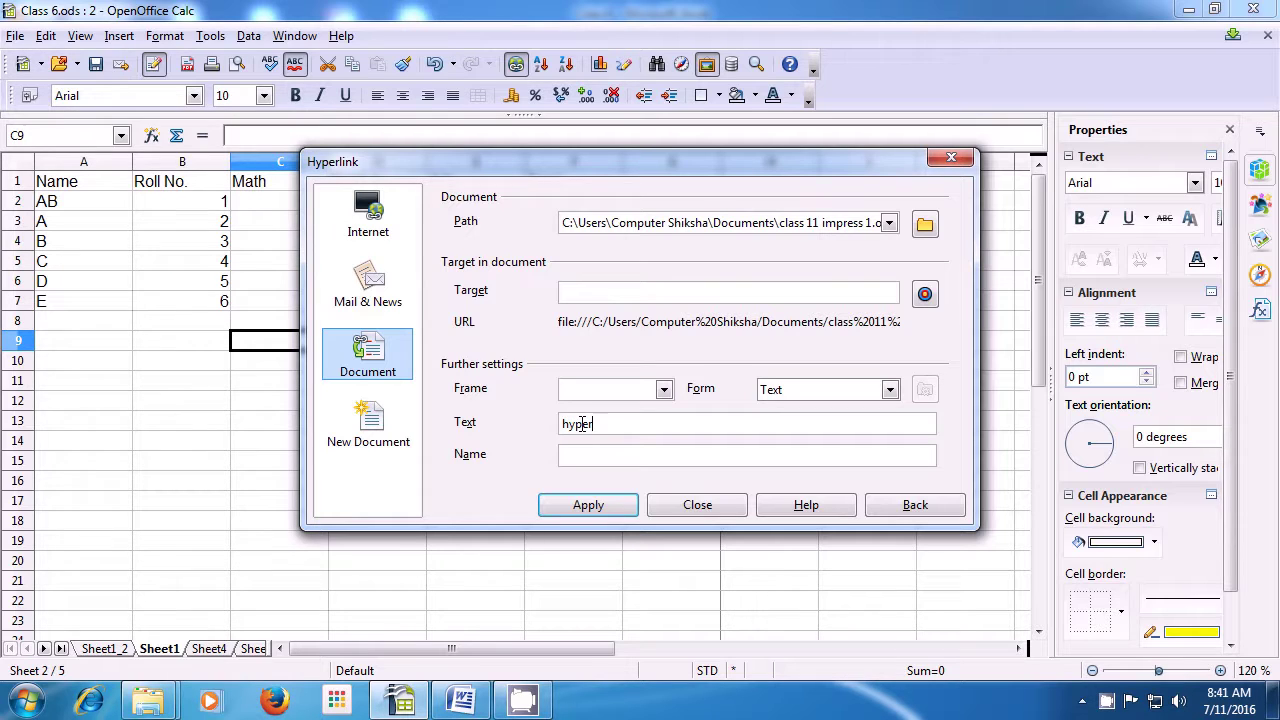
pyautogui.write('link')
pyautogui.click(590, 506)
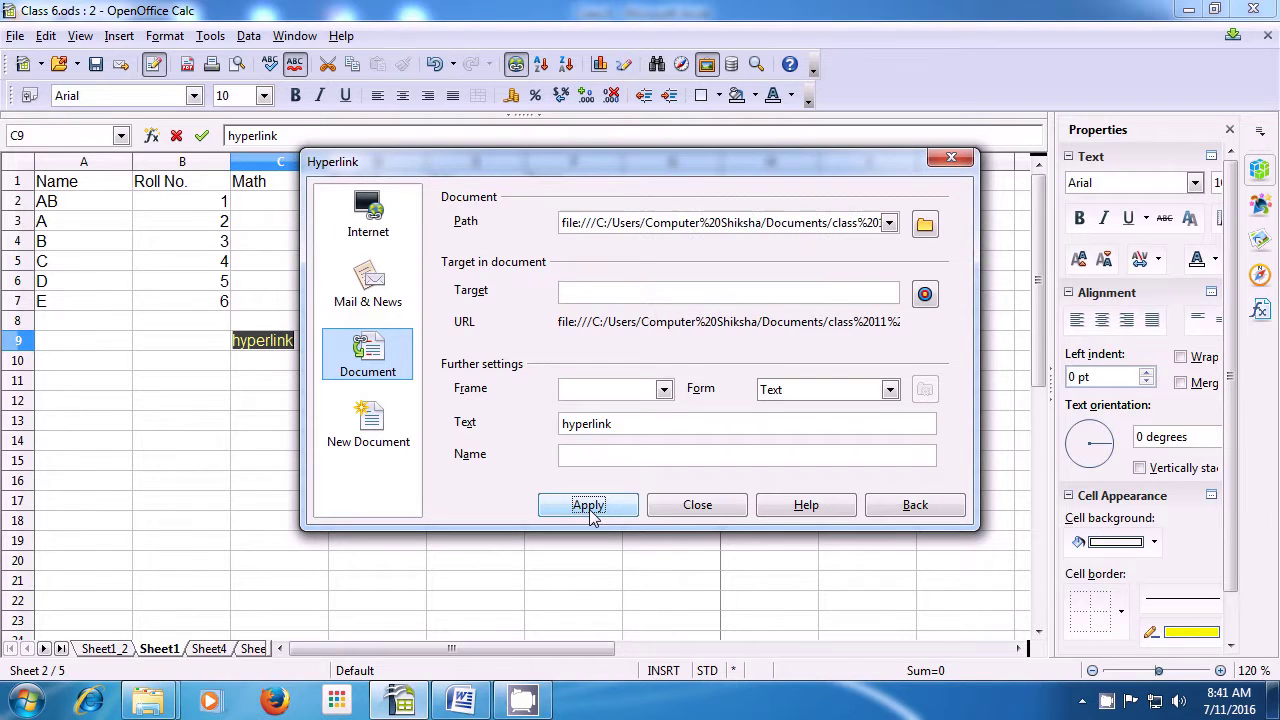
pyautogui.click(686, 513)
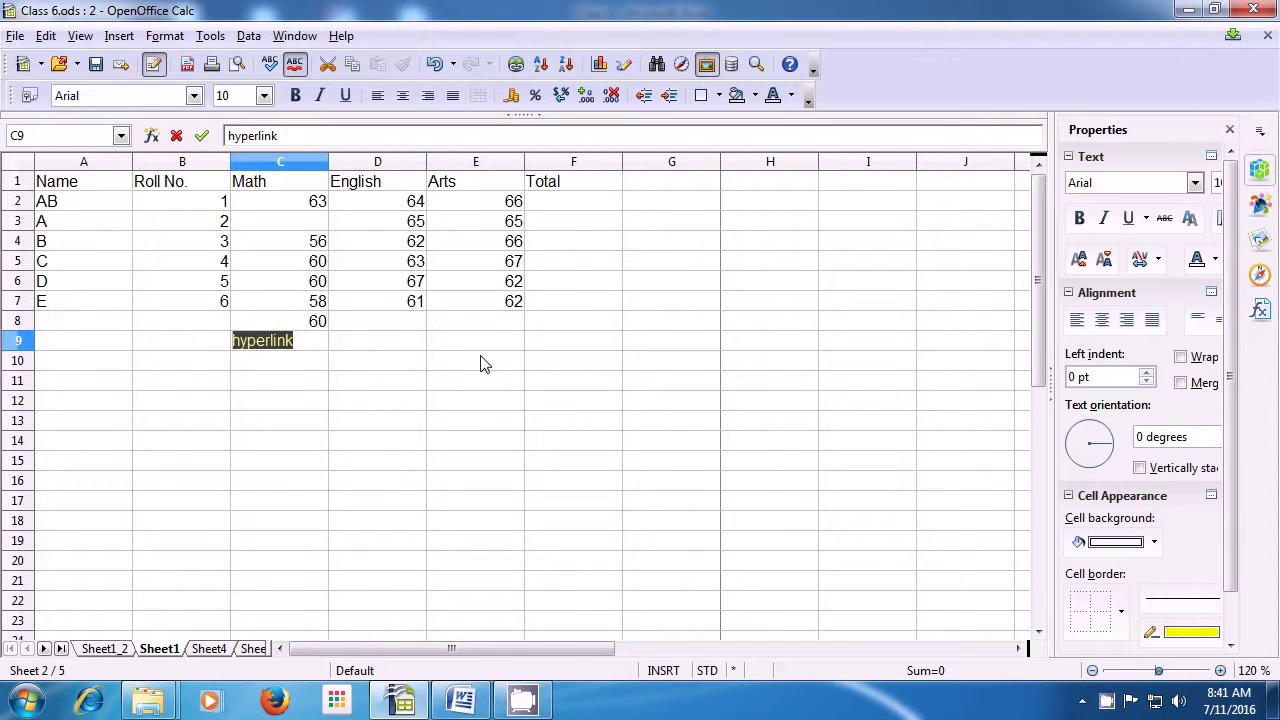
pyautogui.click(318, 366)
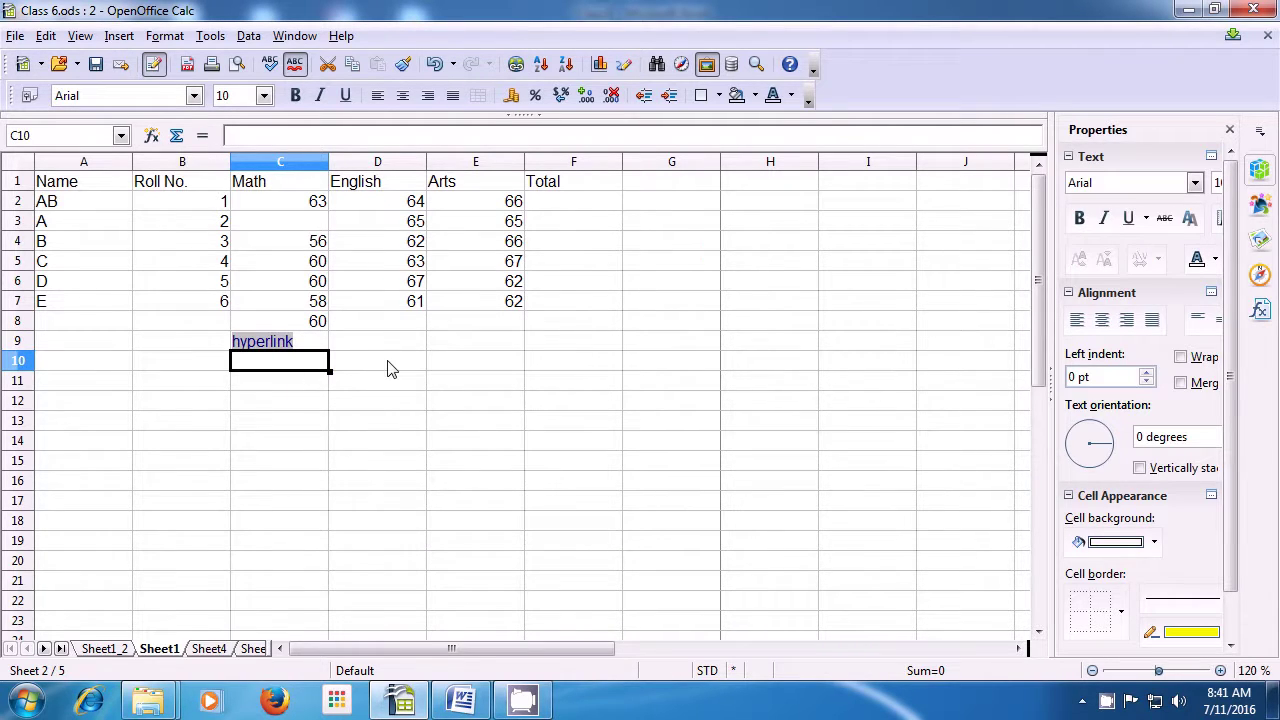
# Step: Follow the hyperlink in C9 and view slides 2, 3 and 4 of the linked presentation in Impress
pyautogui.click(277, 345)
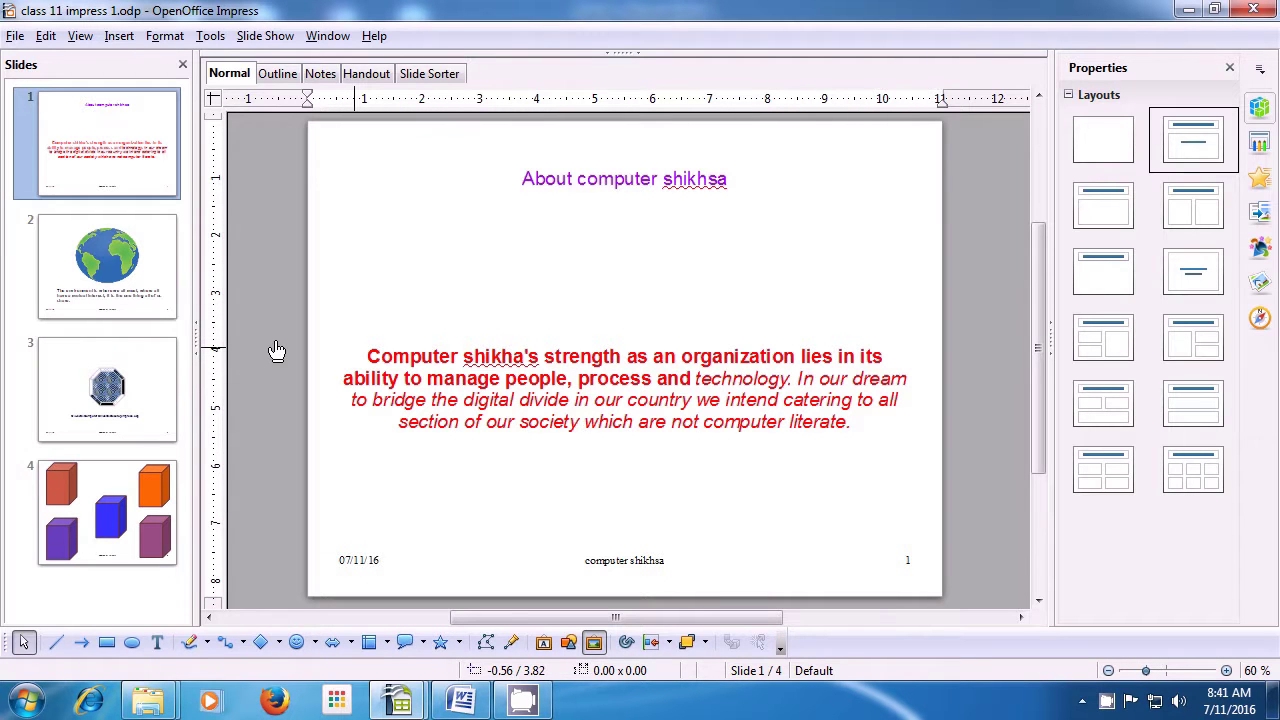
pyautogui.click(125, 278)
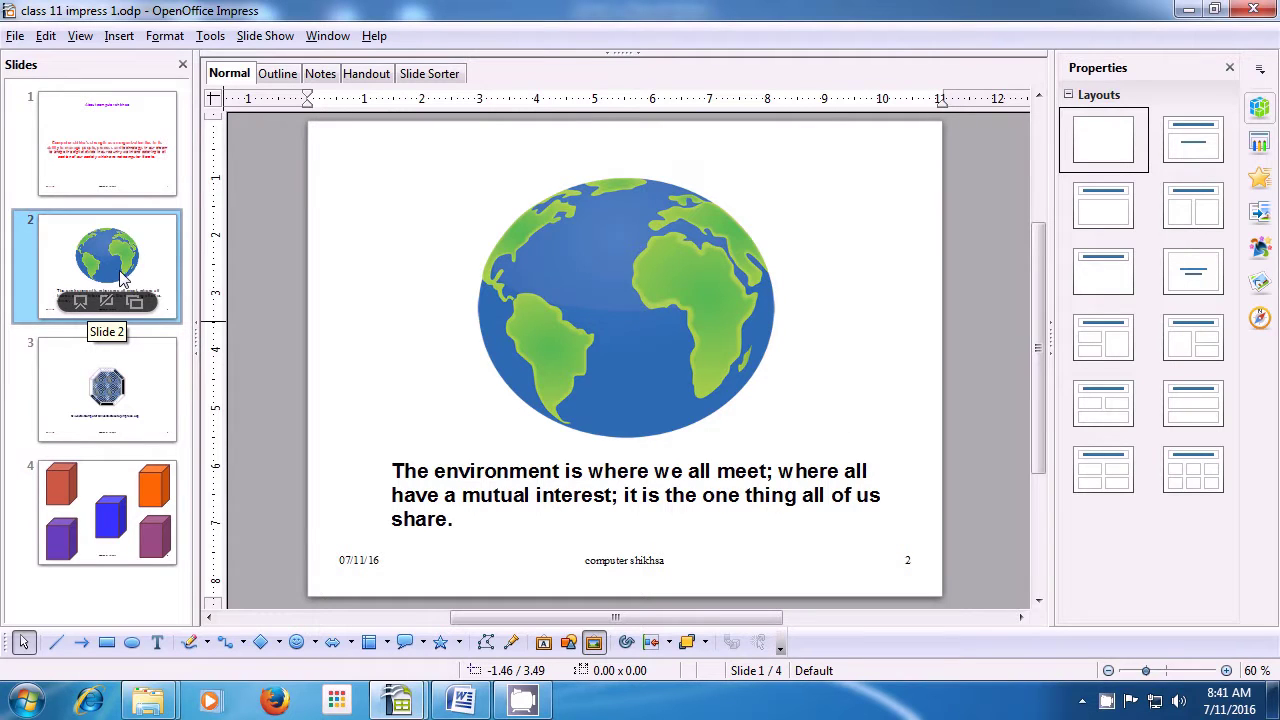
pyautogui.click(120, 385)
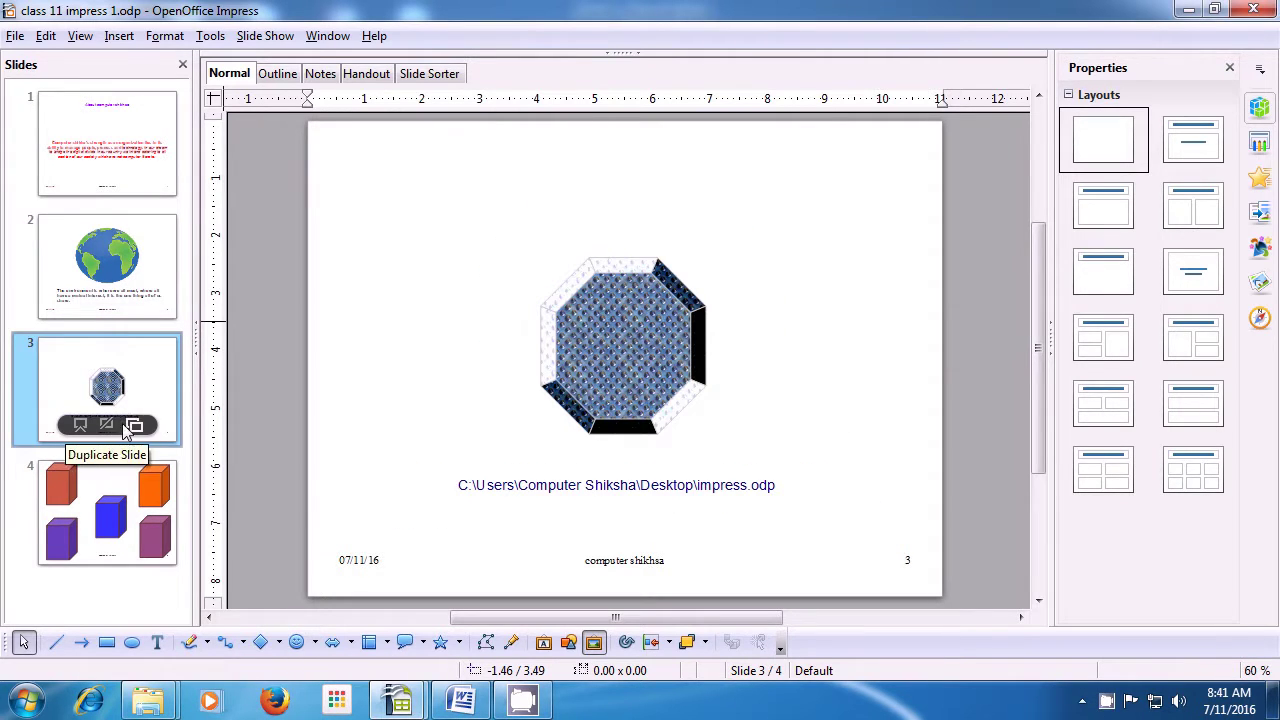
pyautogui.click(115, 490)
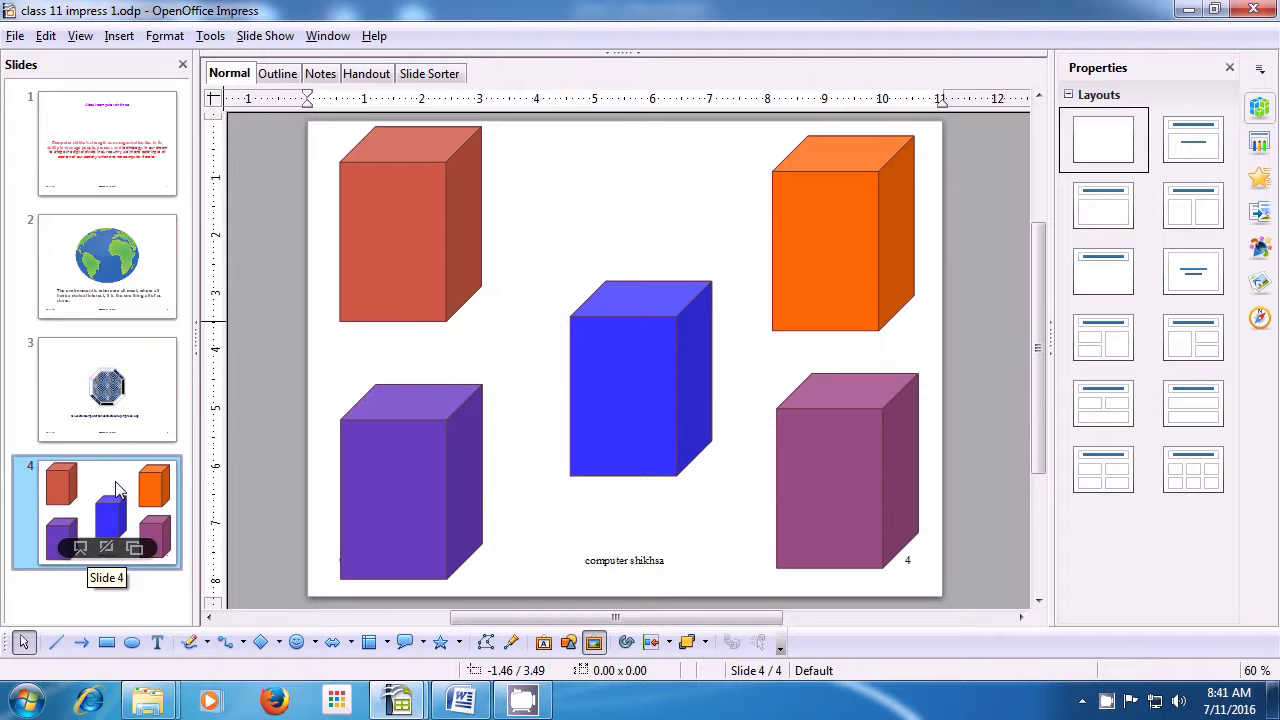
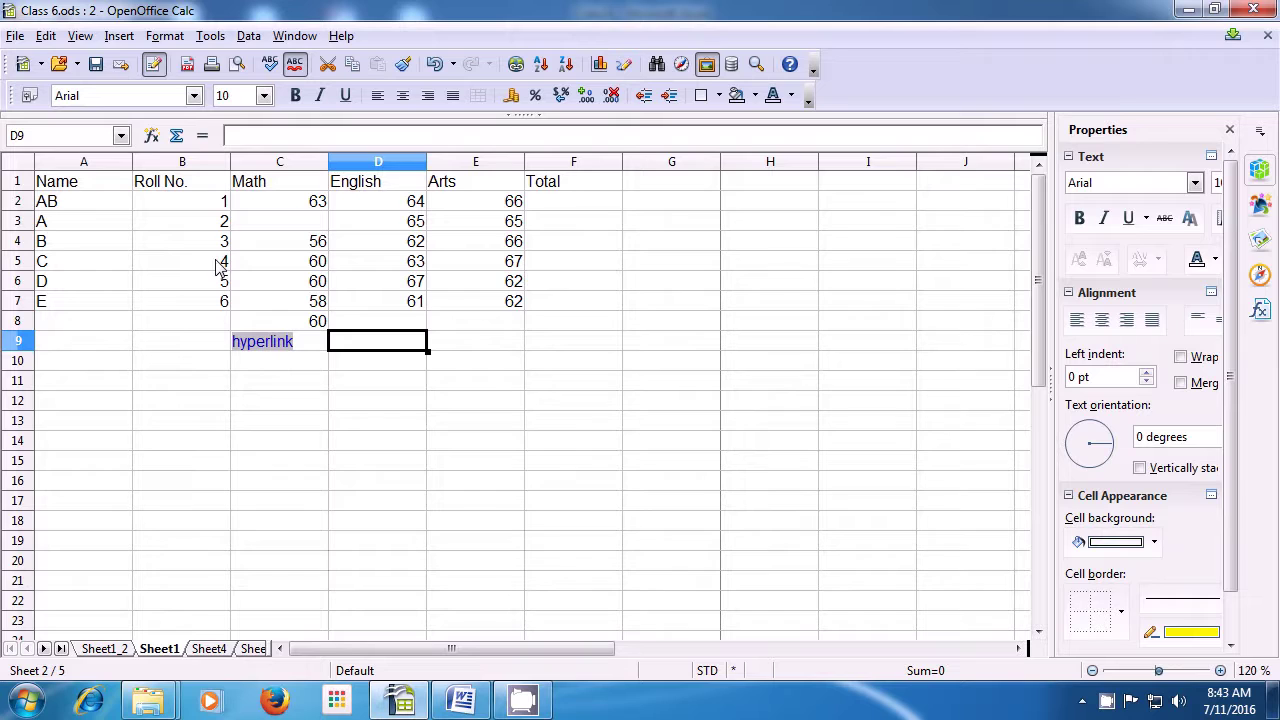
# Step: Open the Function Wizard for cell D9 and look through its function list, categories and structure view
pyautogui.click(117, 38)
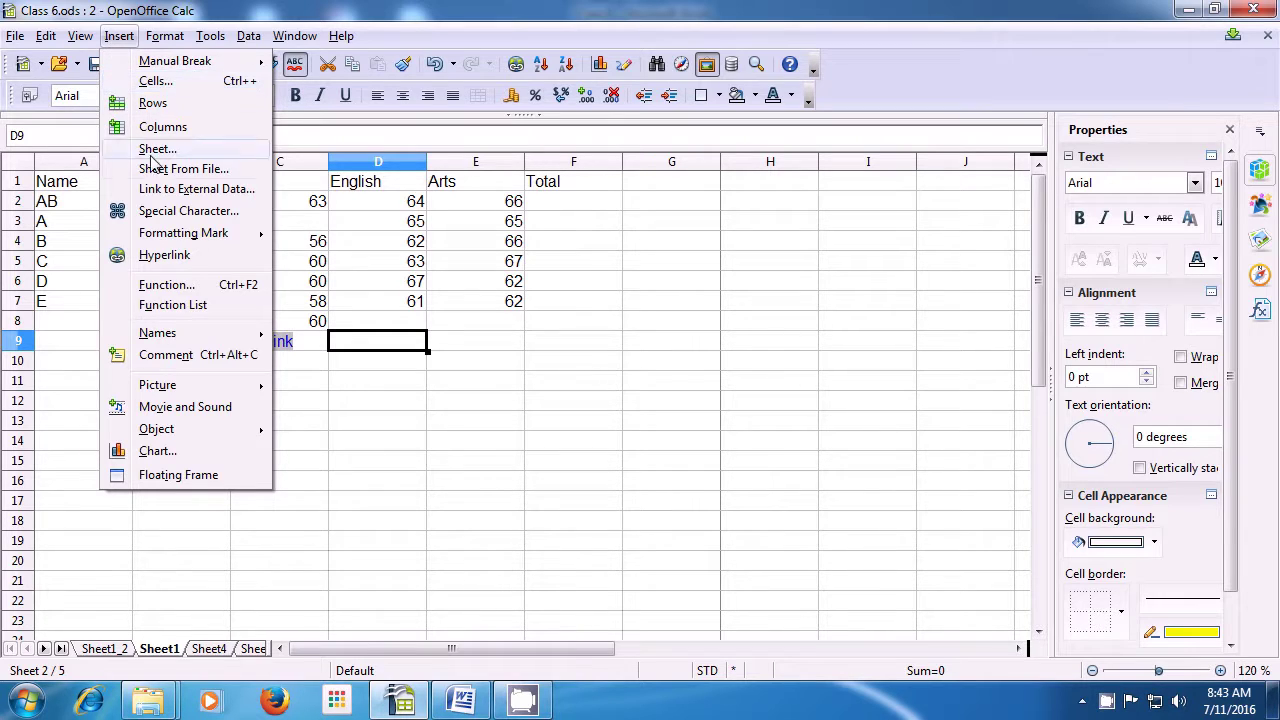
pyautogui.click(167, 286)
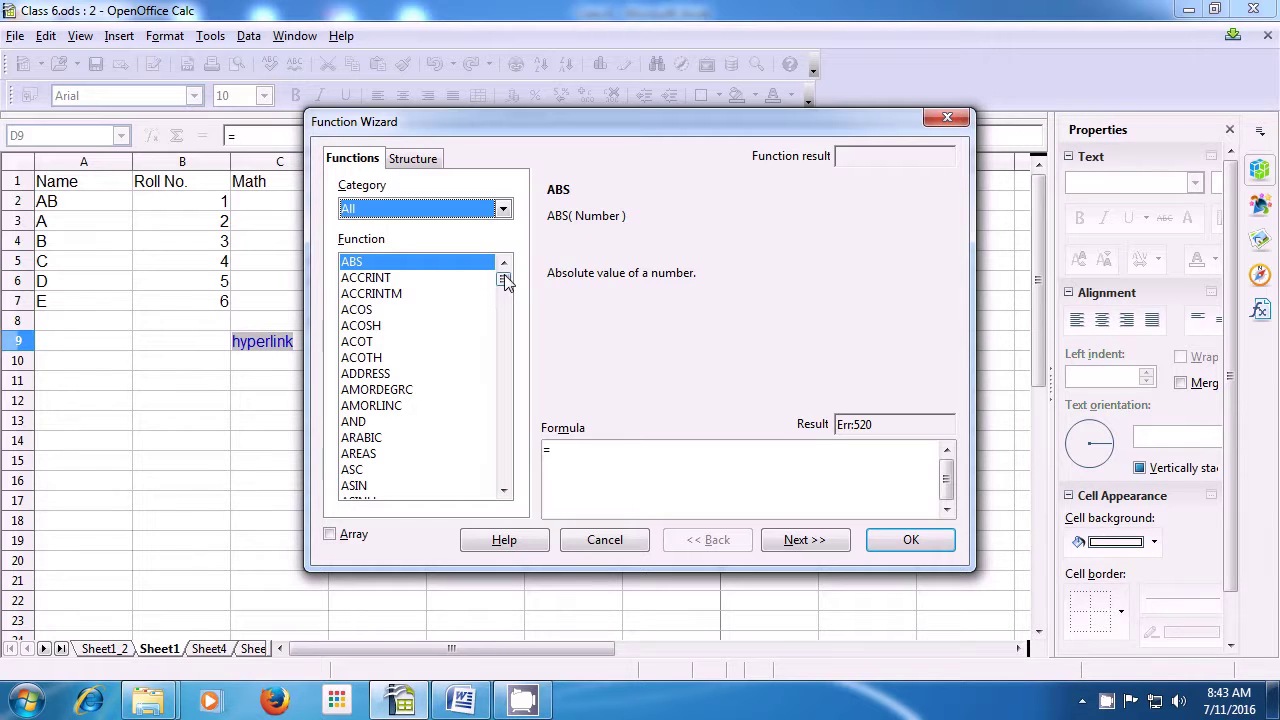
pyautogui.moveTo(505, 281); pyautogui.dragTo(510, 305)
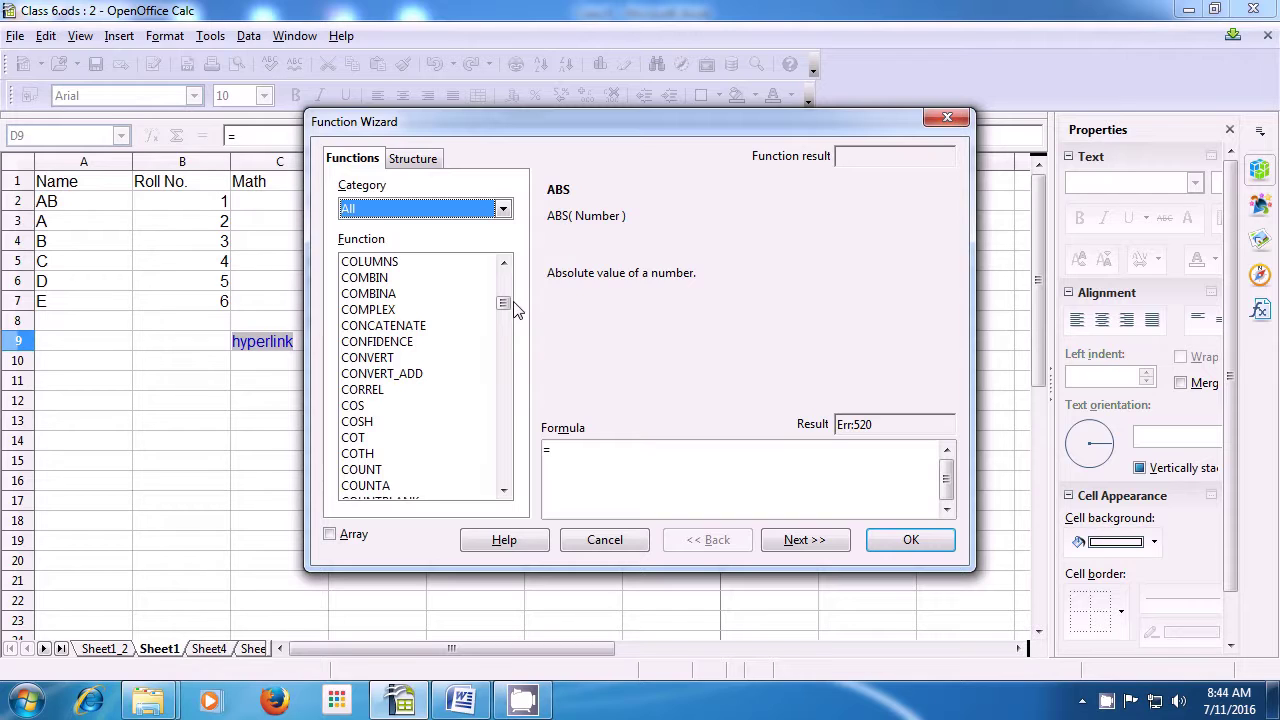
pyautogui.click(503, 209)
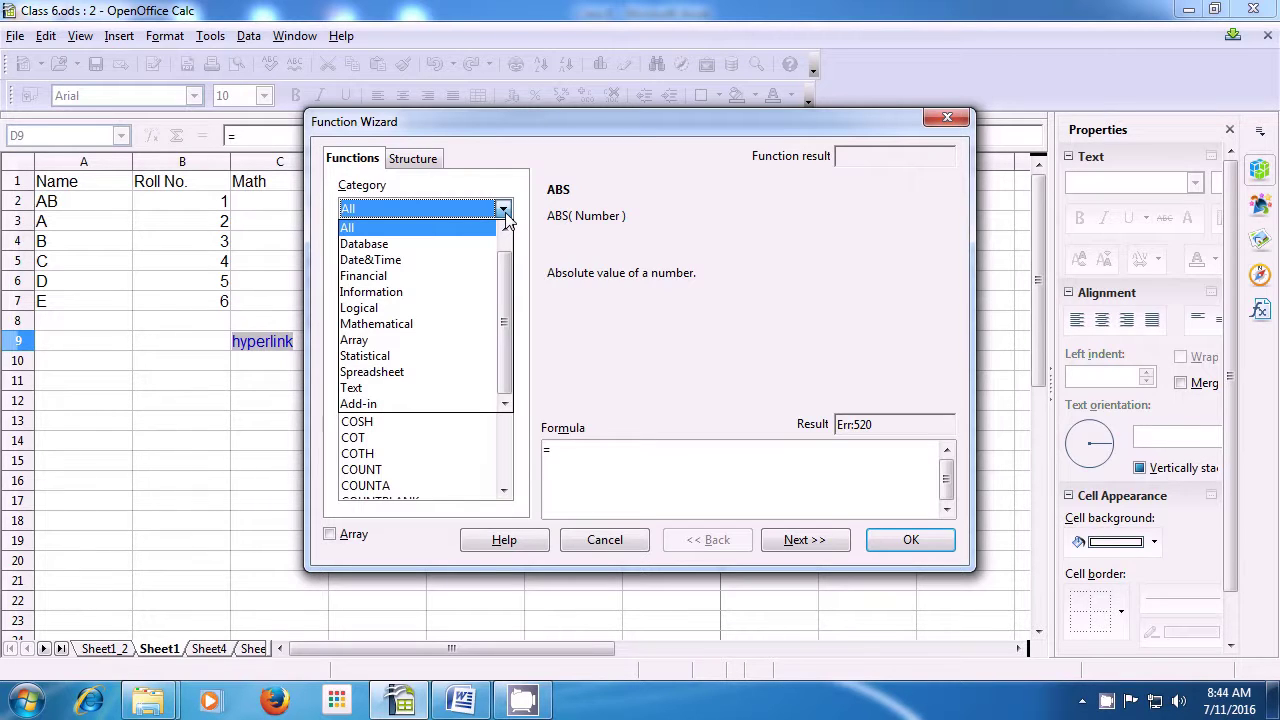
pyautogui.click(503, 209)
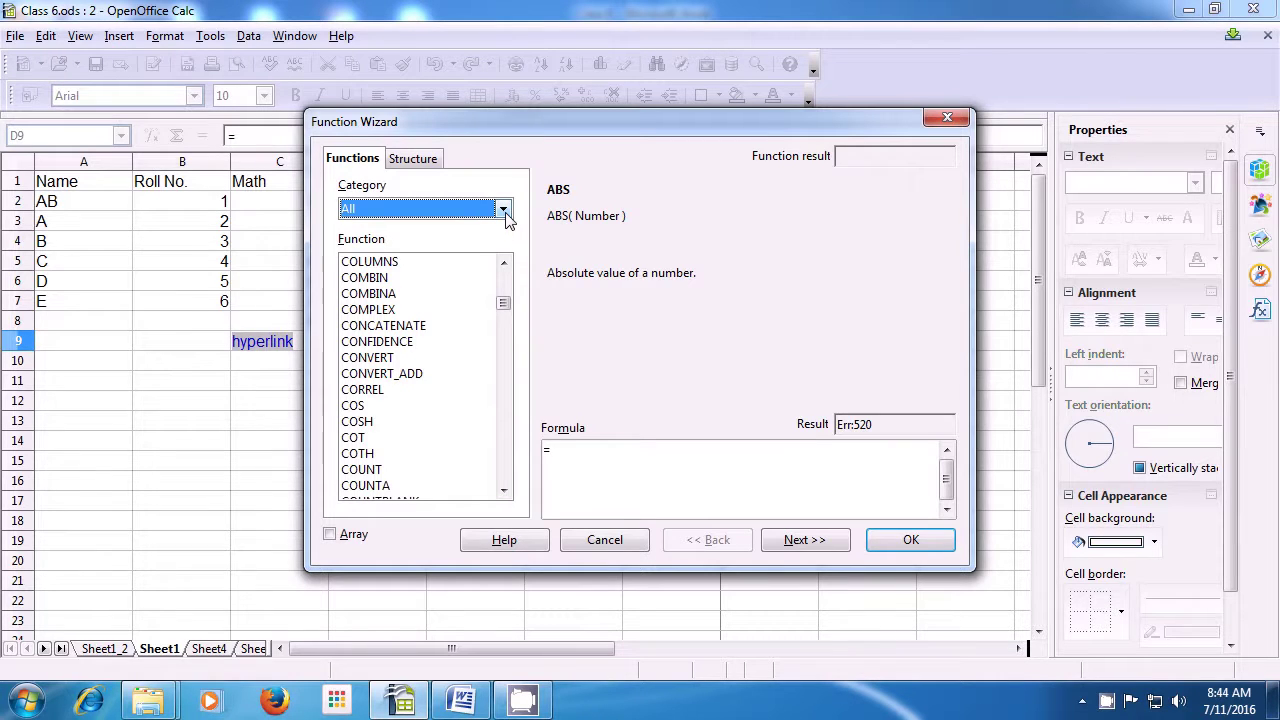
pyautogui.click(414, 162)
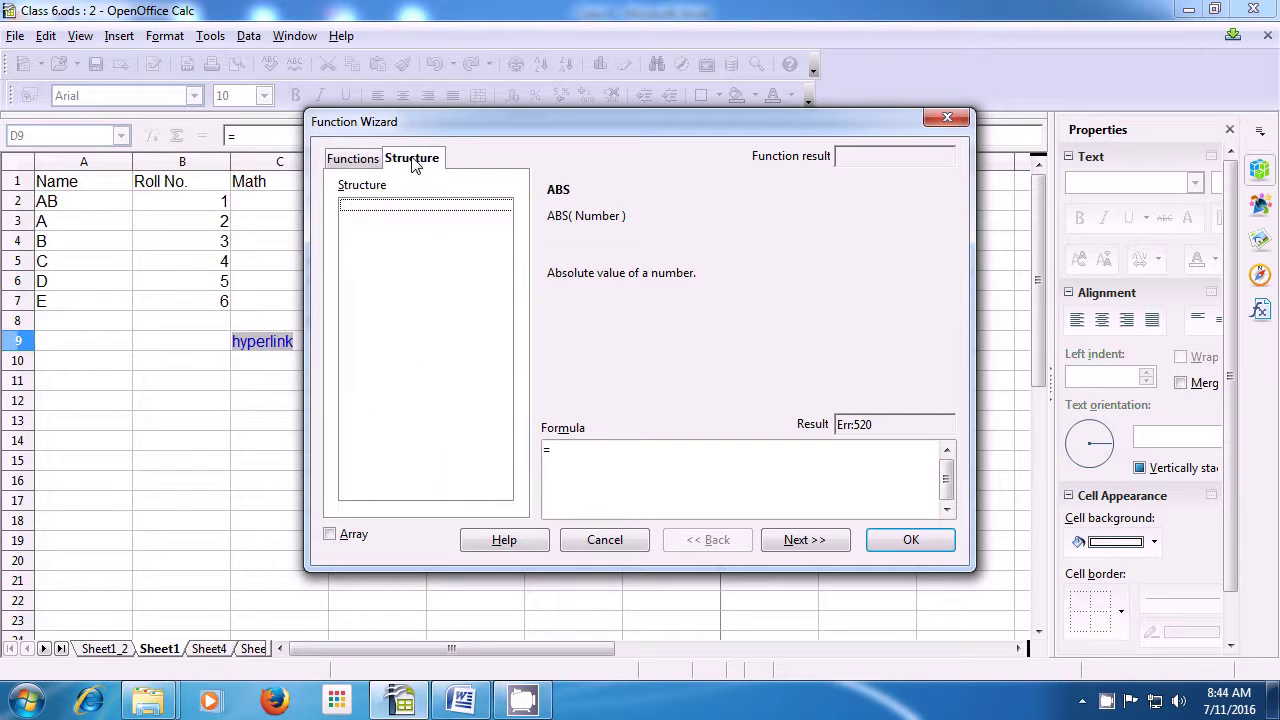
pyautogui.click(358, 160)
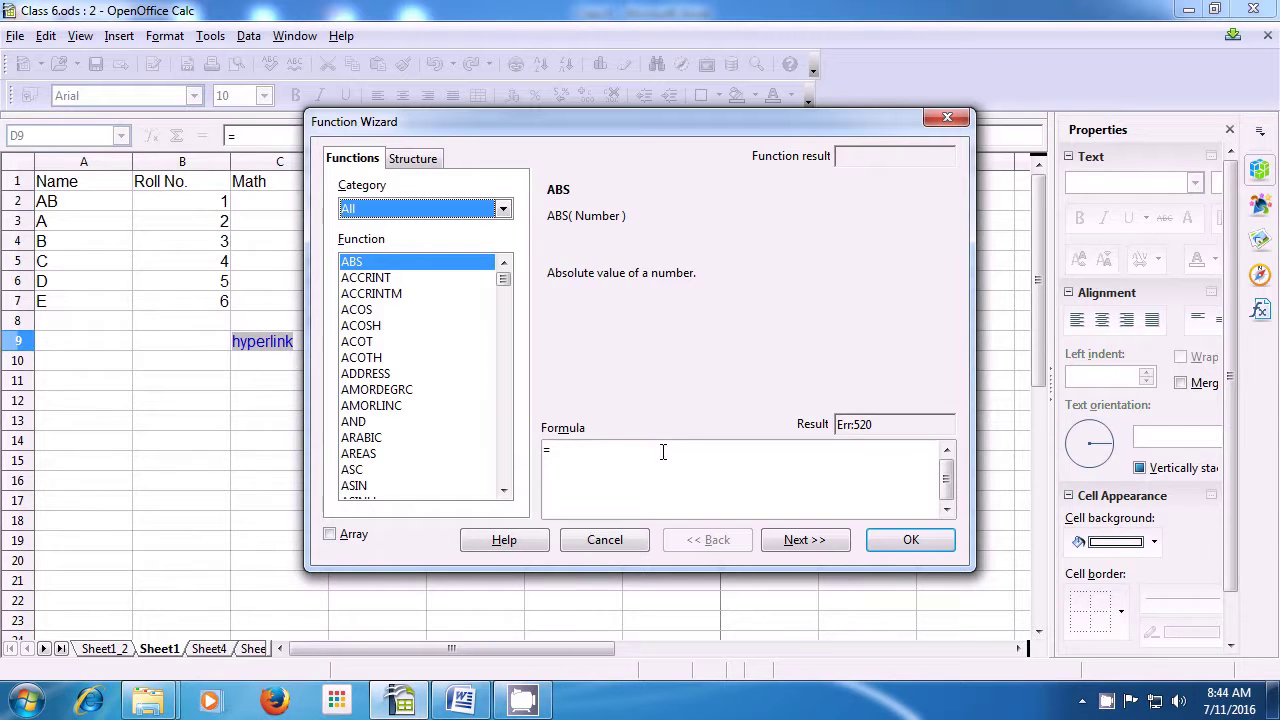
# Step: Insert the ABS function with the number -50 into cell D9
pyautogui.click(786, 543)
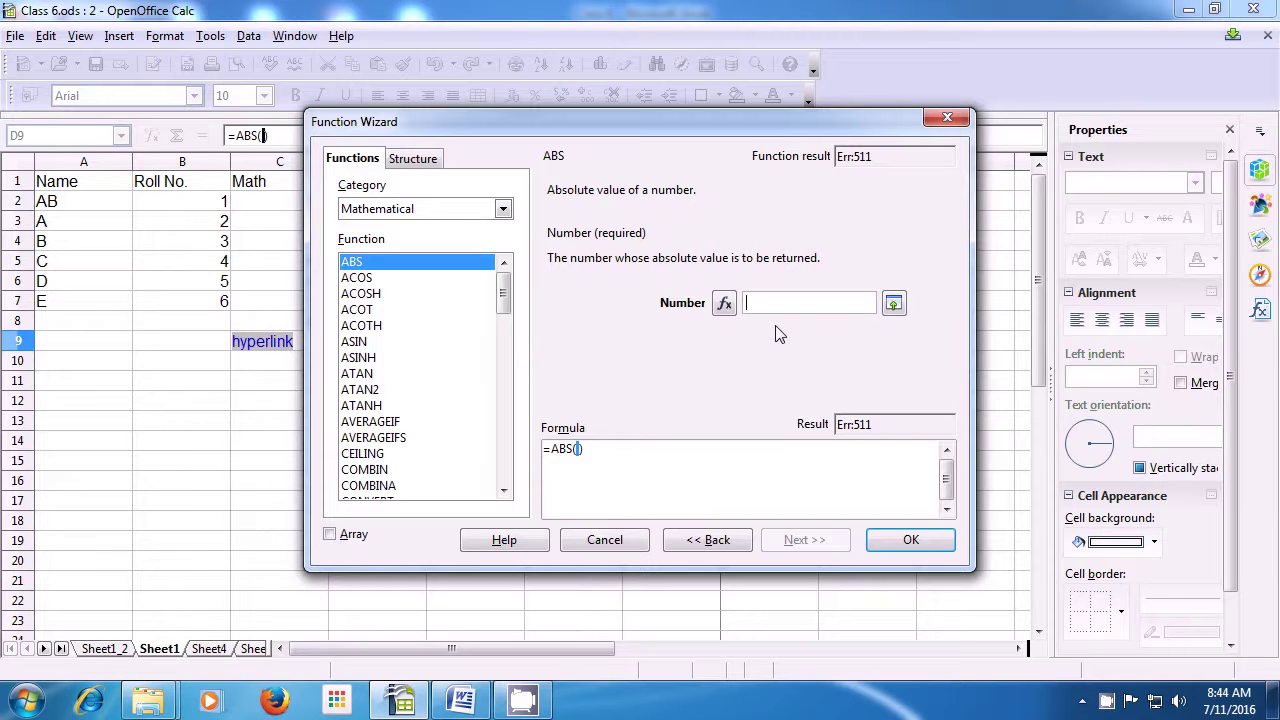
pyautogui.write('-50')
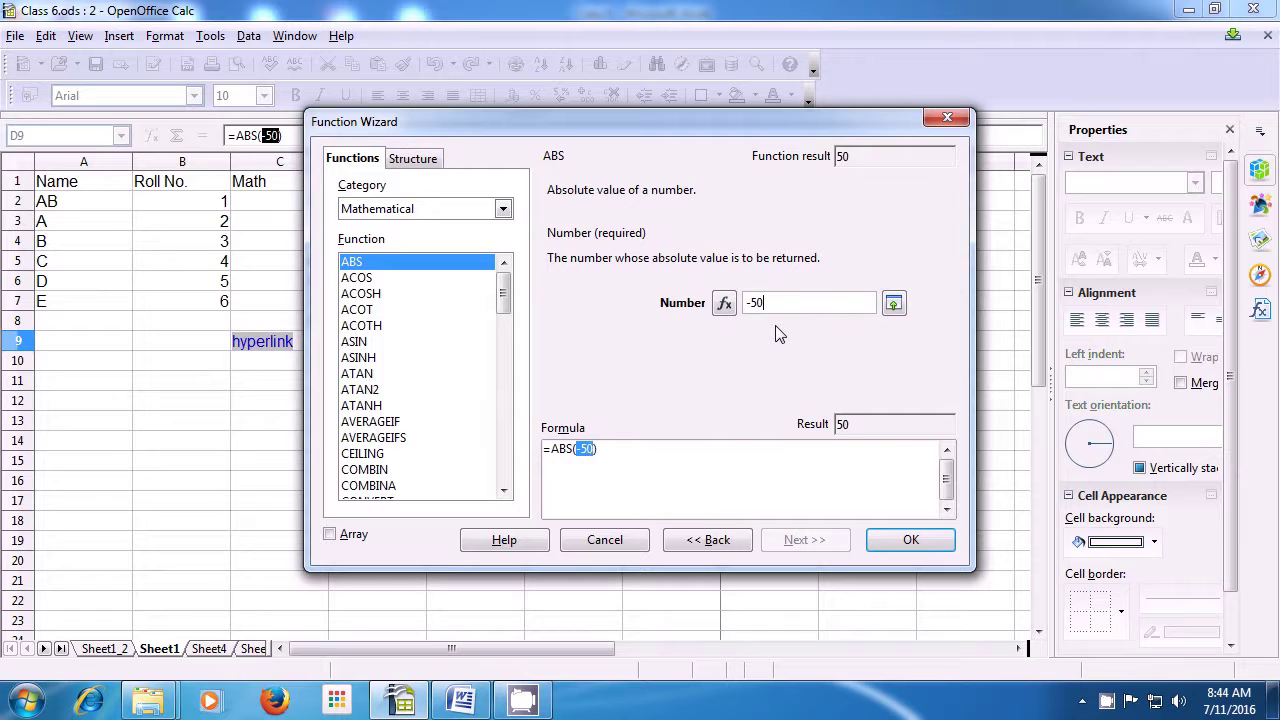
pyautogui.click(907, 546)
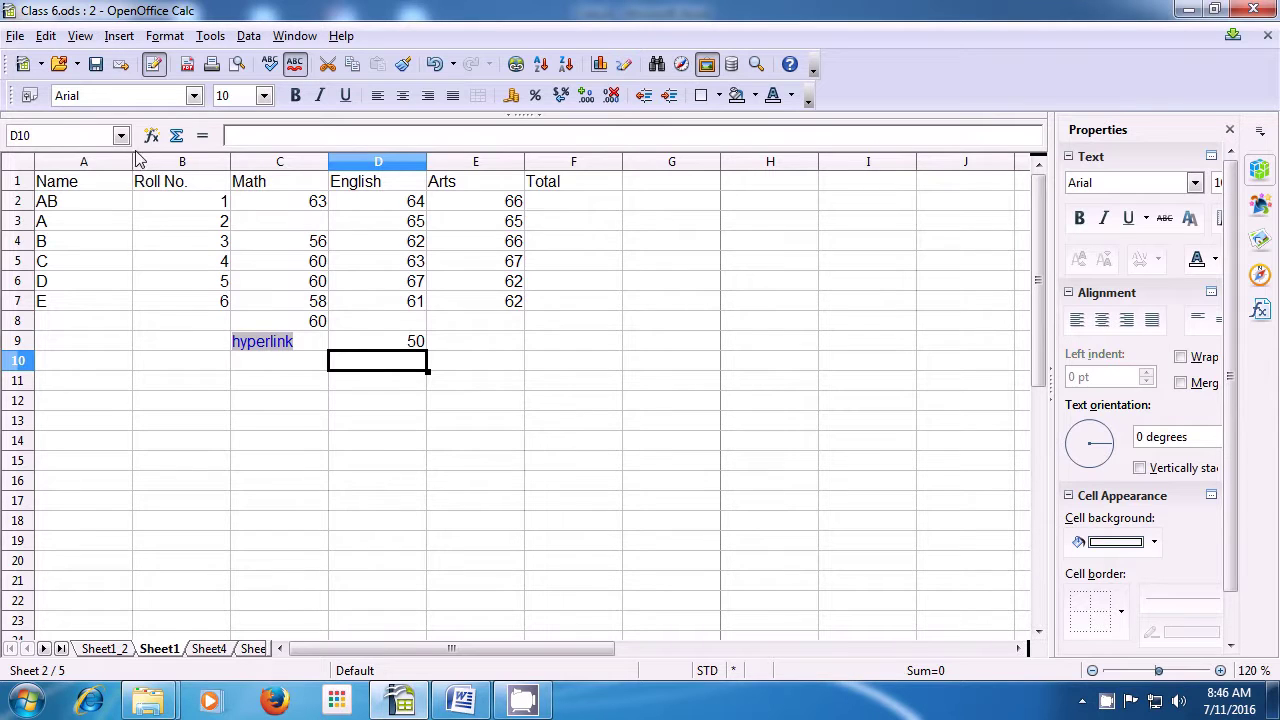
# Step: Show the Function List, look over the mathematical functions and hide the list again
pyautogui.click(117, 40)
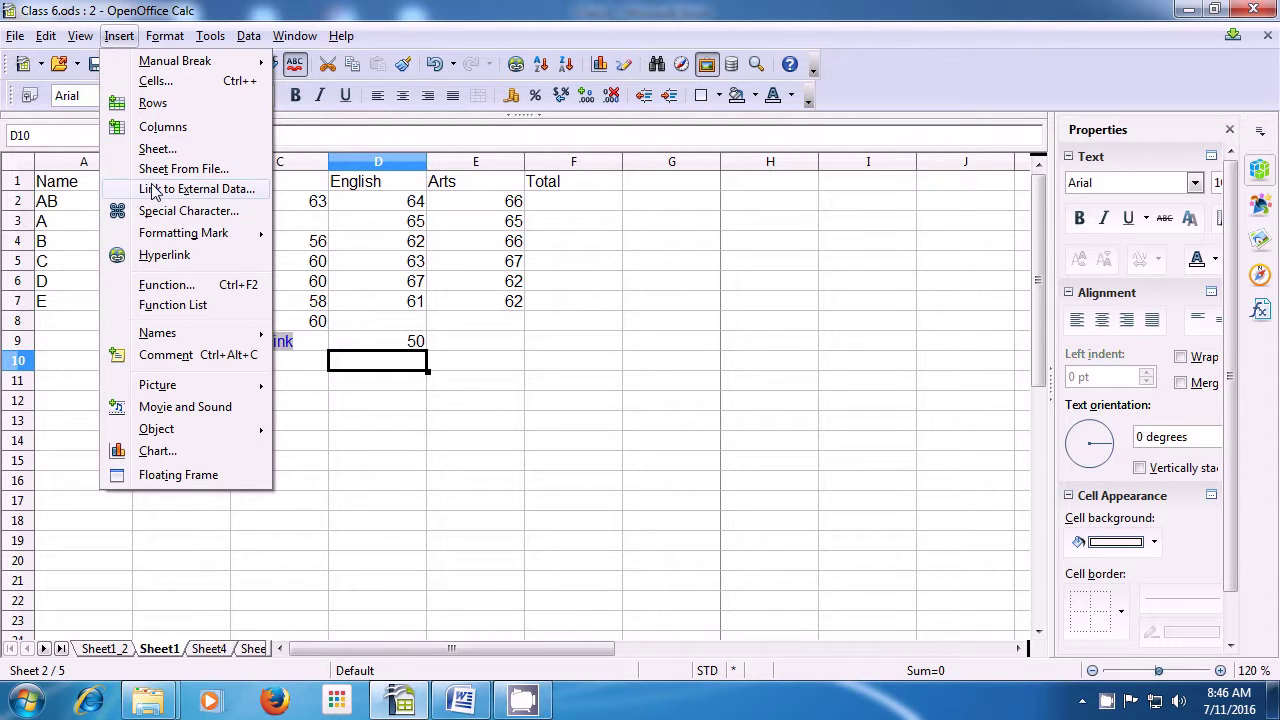
pyautogui.click(178, 316)
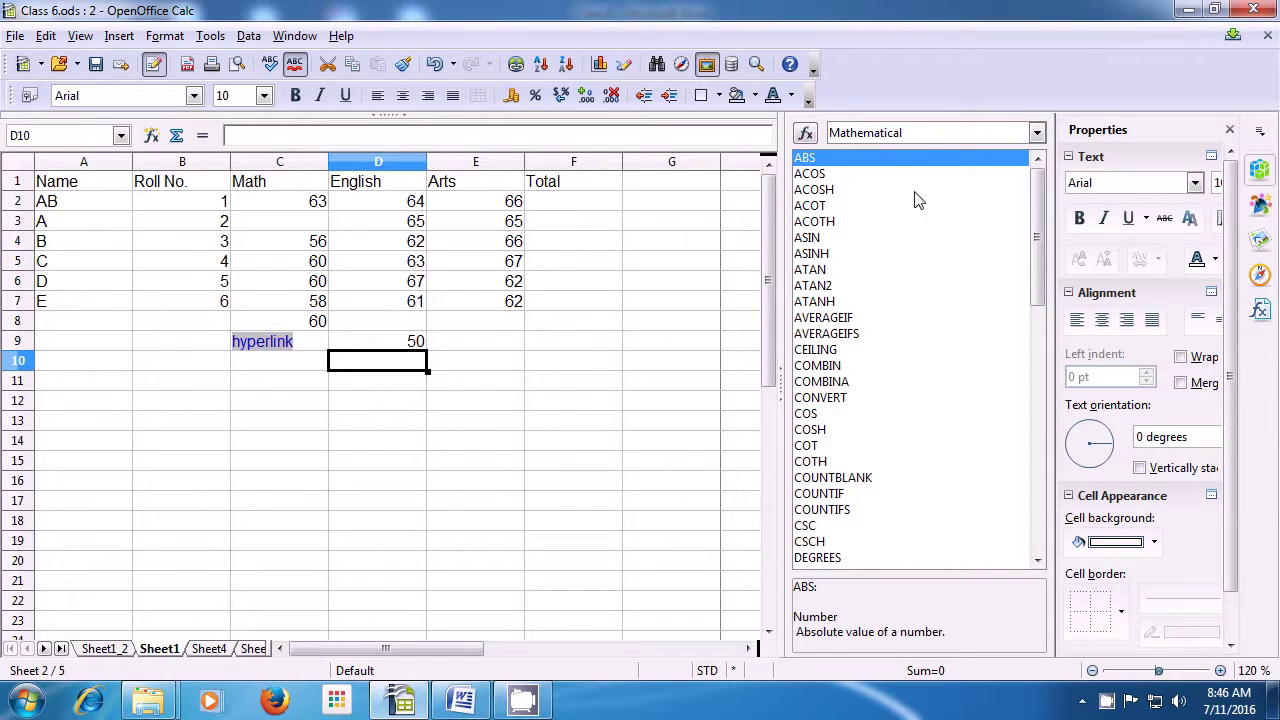
pyautogui.moveTo(1036, 278)
pyautogui.mouseDown()
pyautogui.moveTo(1041, 404)
pyautogui.moveTo(1035, 260)
pyautogui.mouseUp()
pyautogui.click(120, 37)
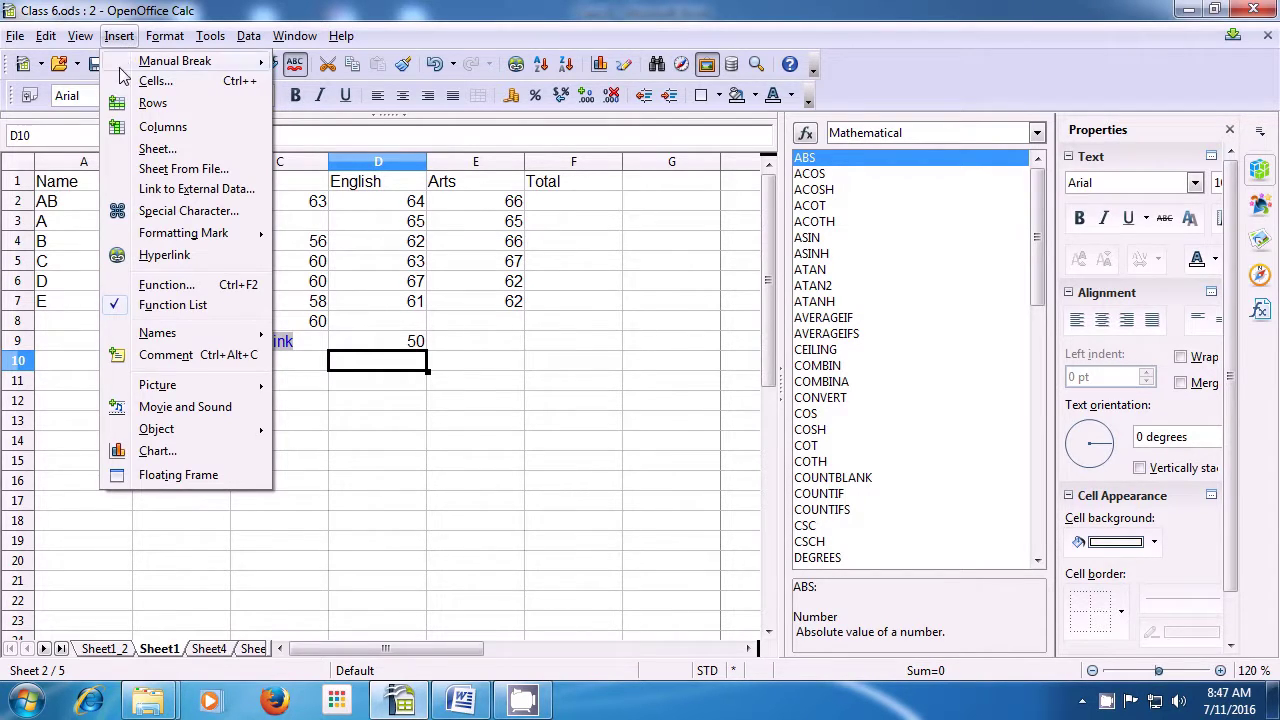
pyautogui.click(145, 305)
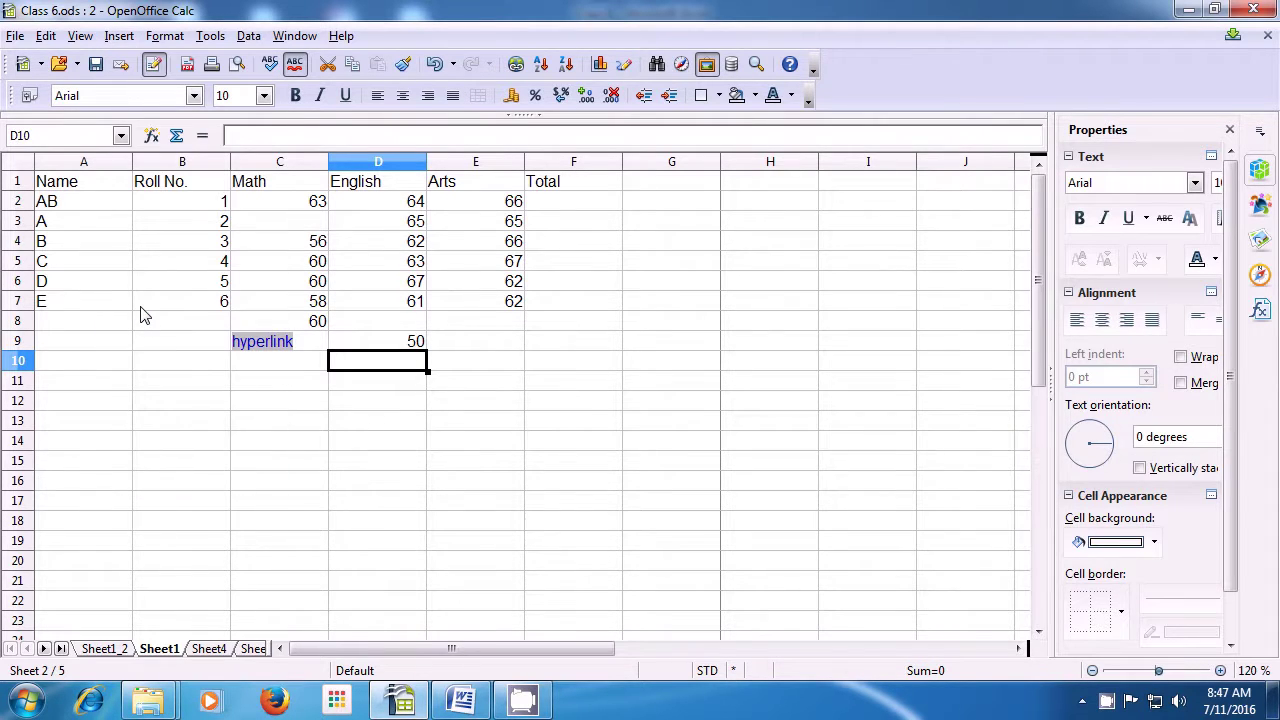
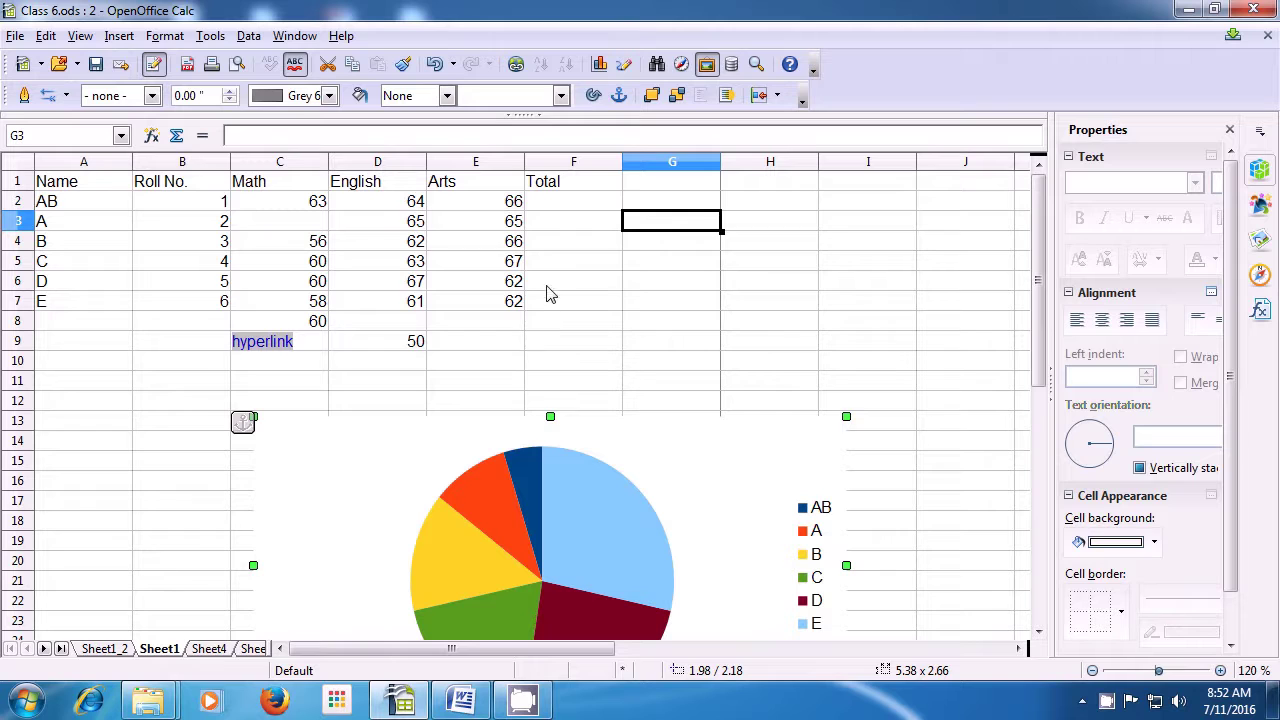
# Step: Total the first student's marks in F2 with =SUM(C2:E2) and fill the formula down through F7
pyautogui.click(565, 210)
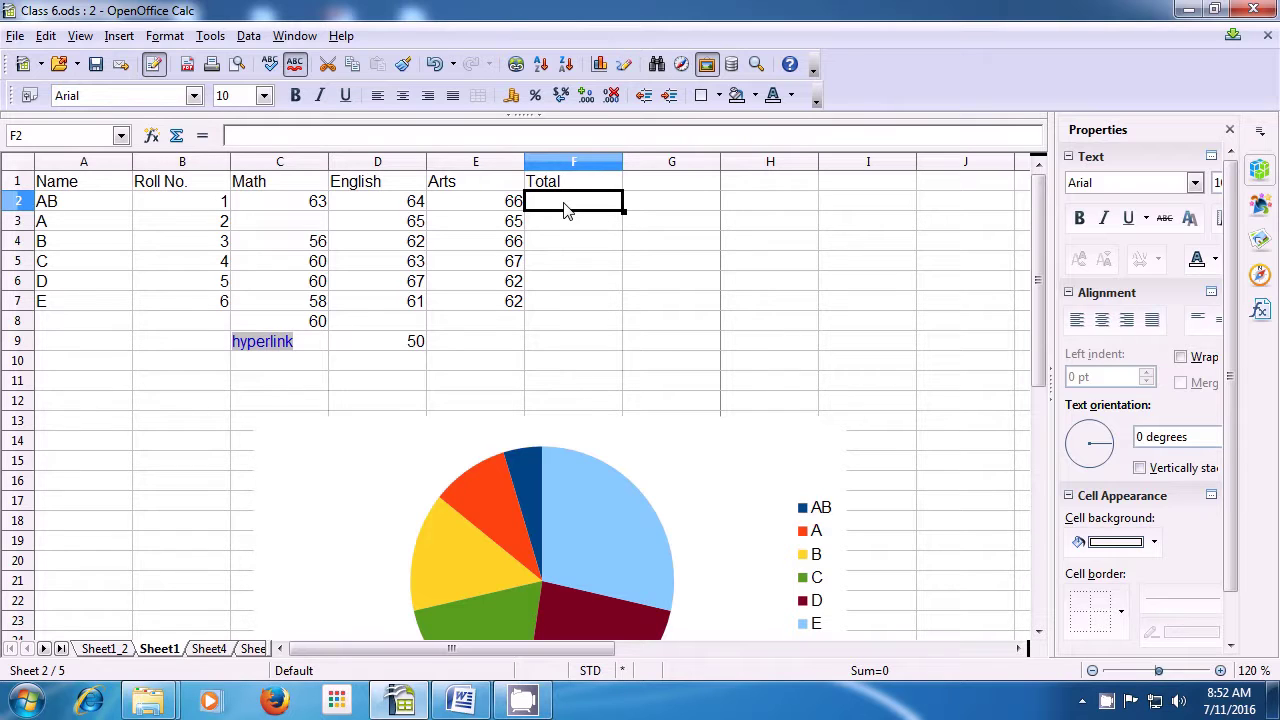
pyautogui.write('=')
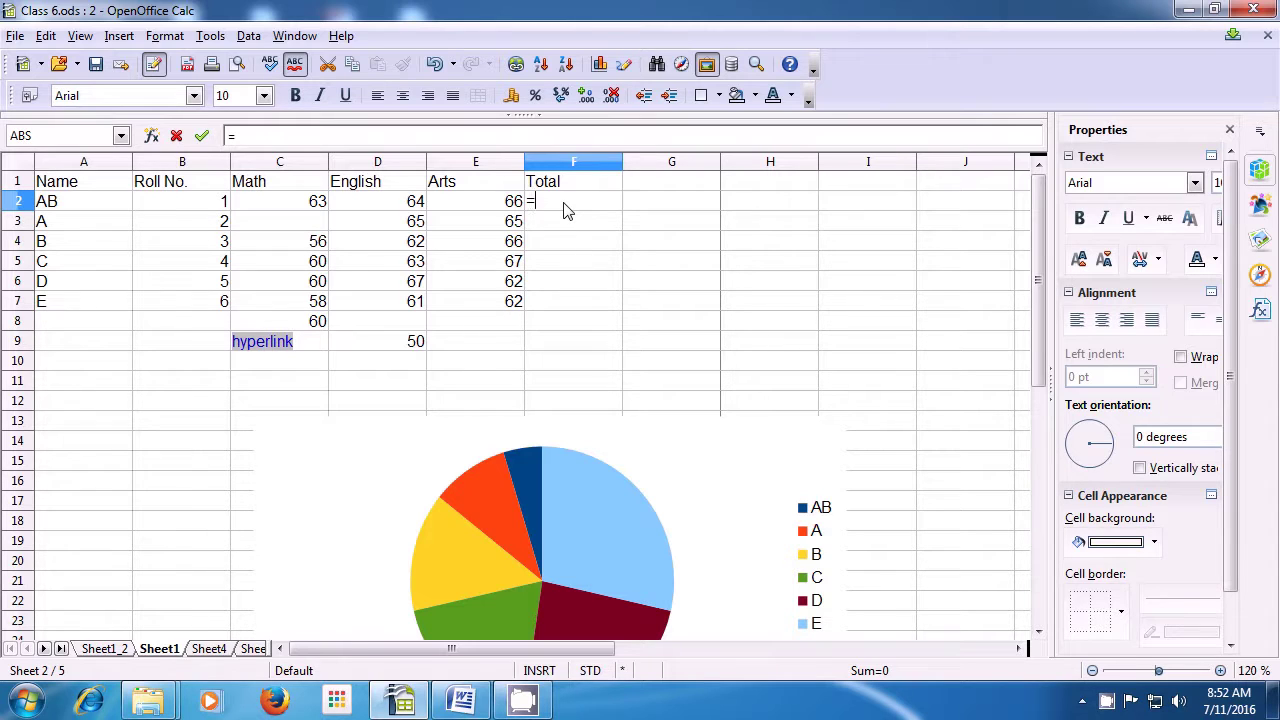
pyautogui.write('su')
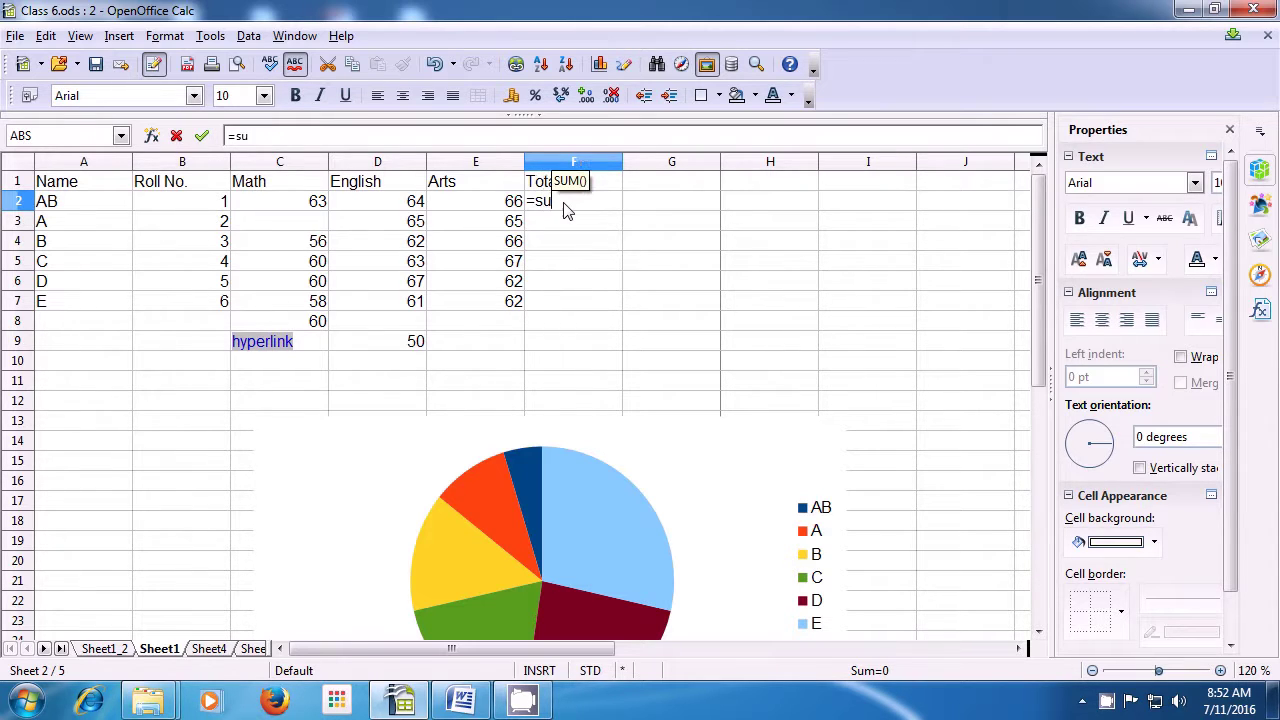
pyautogui.write('m')
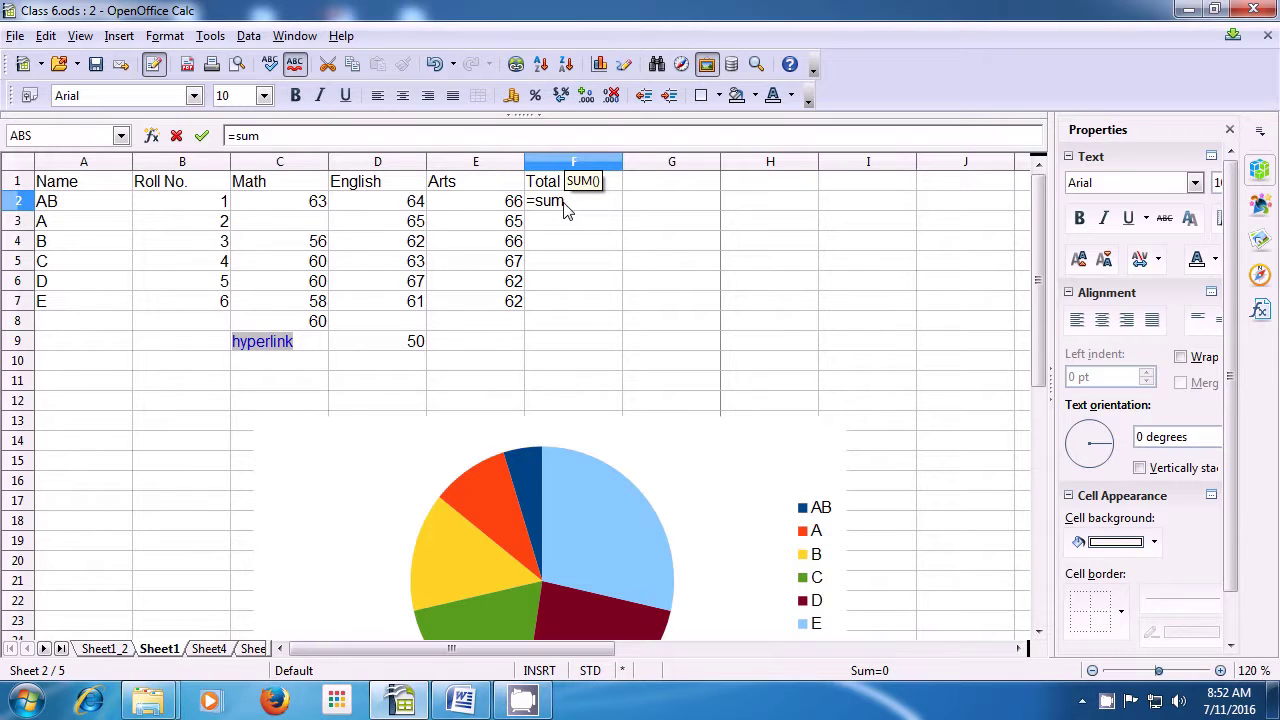
pyautogui.write('(')
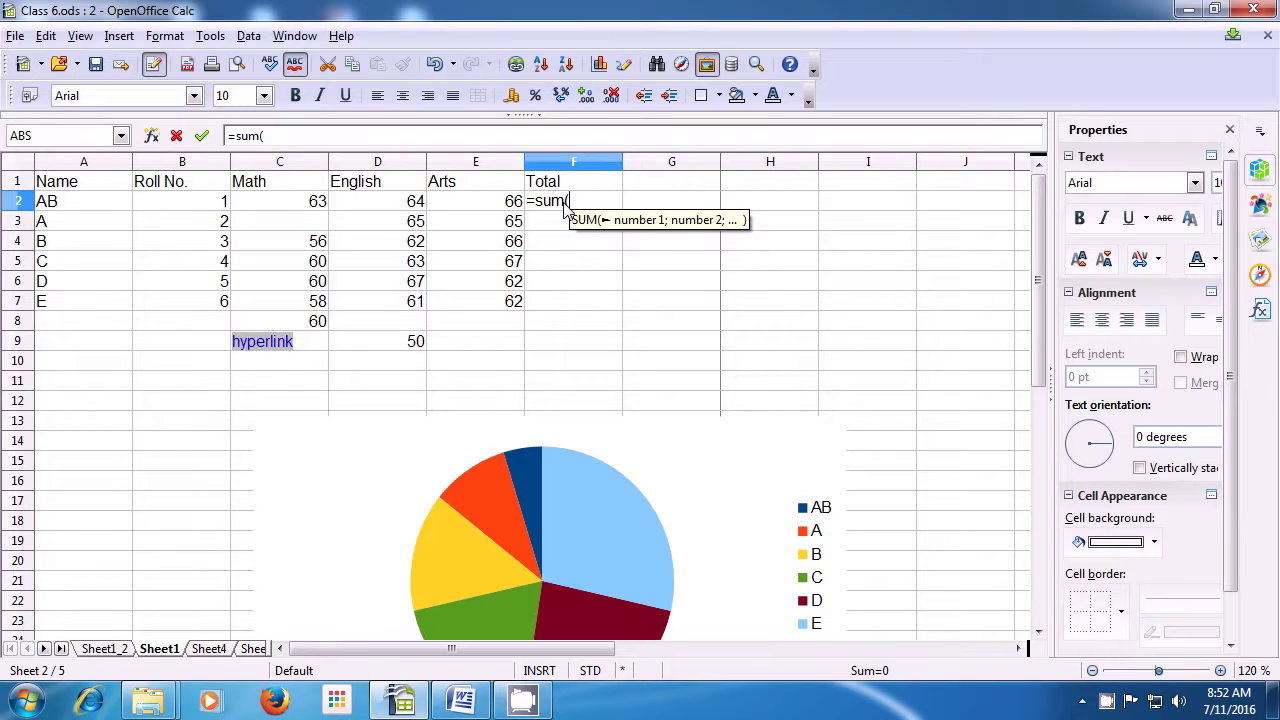
pyautogui.click(298, 203)
pyautogui.moveTo(298, 203); pyautogui.dragTo(448, 210)
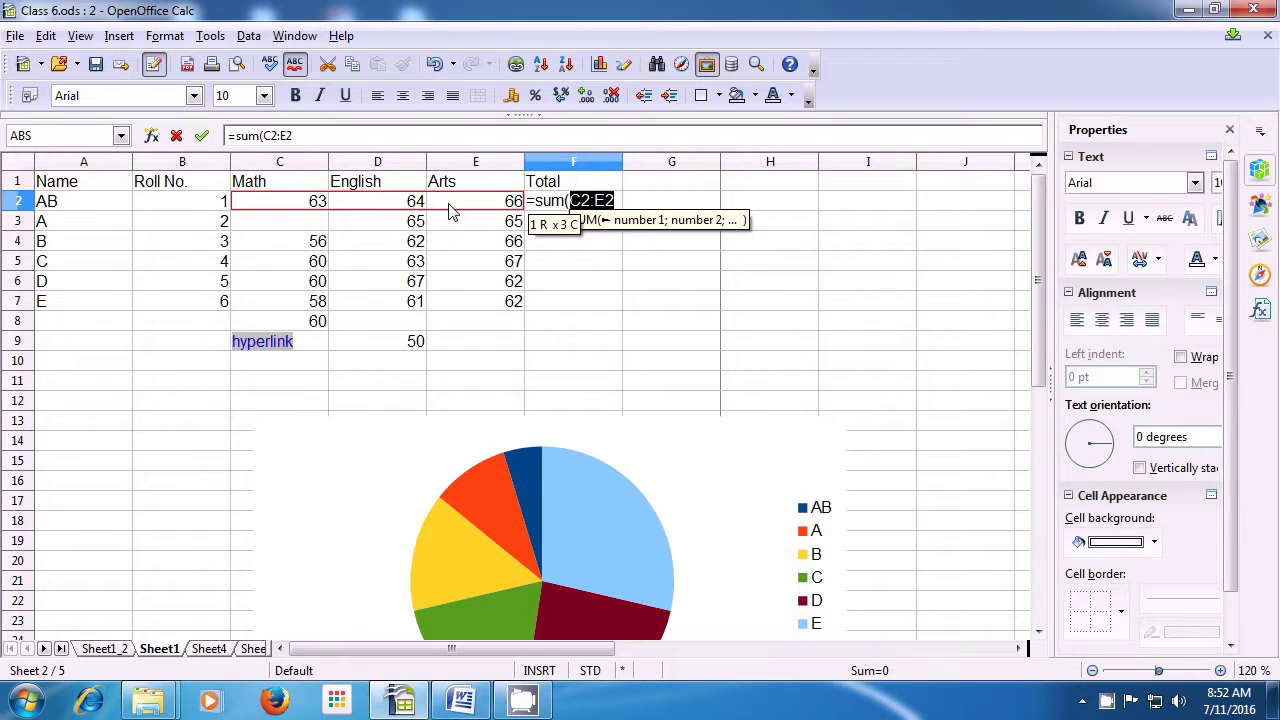
pyautogui.write(')')
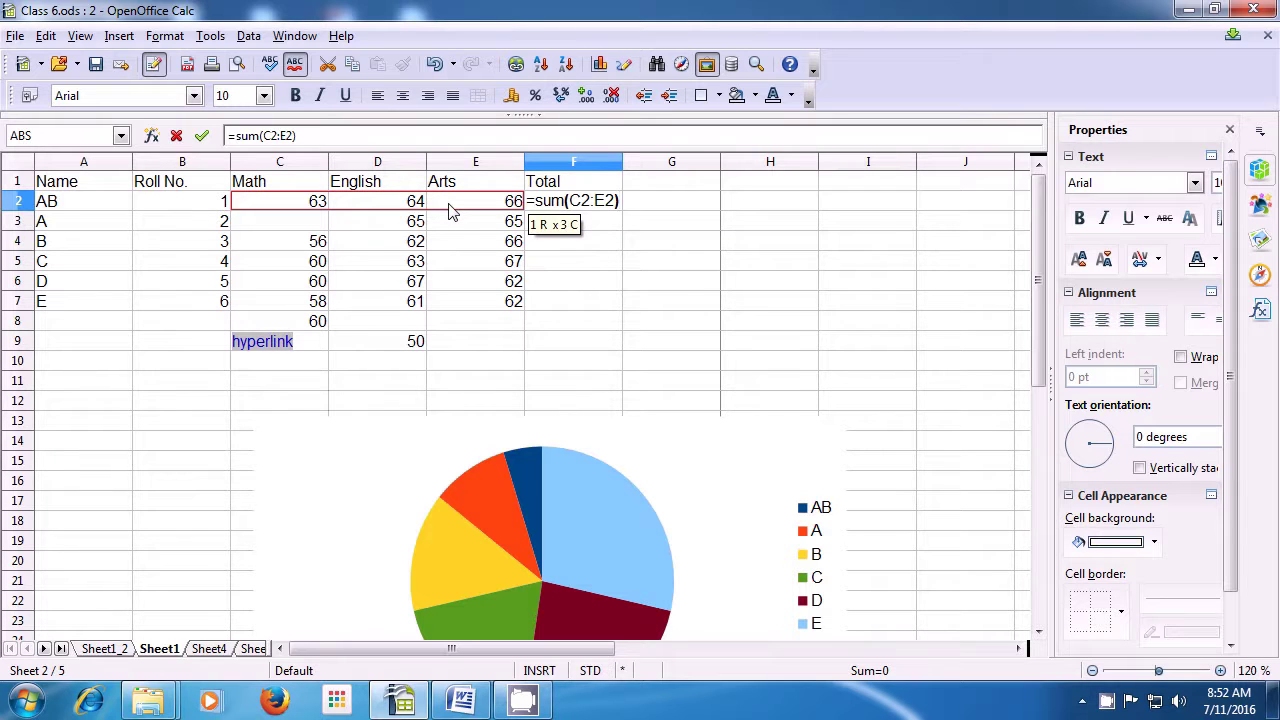
pyautogui.press('Return')
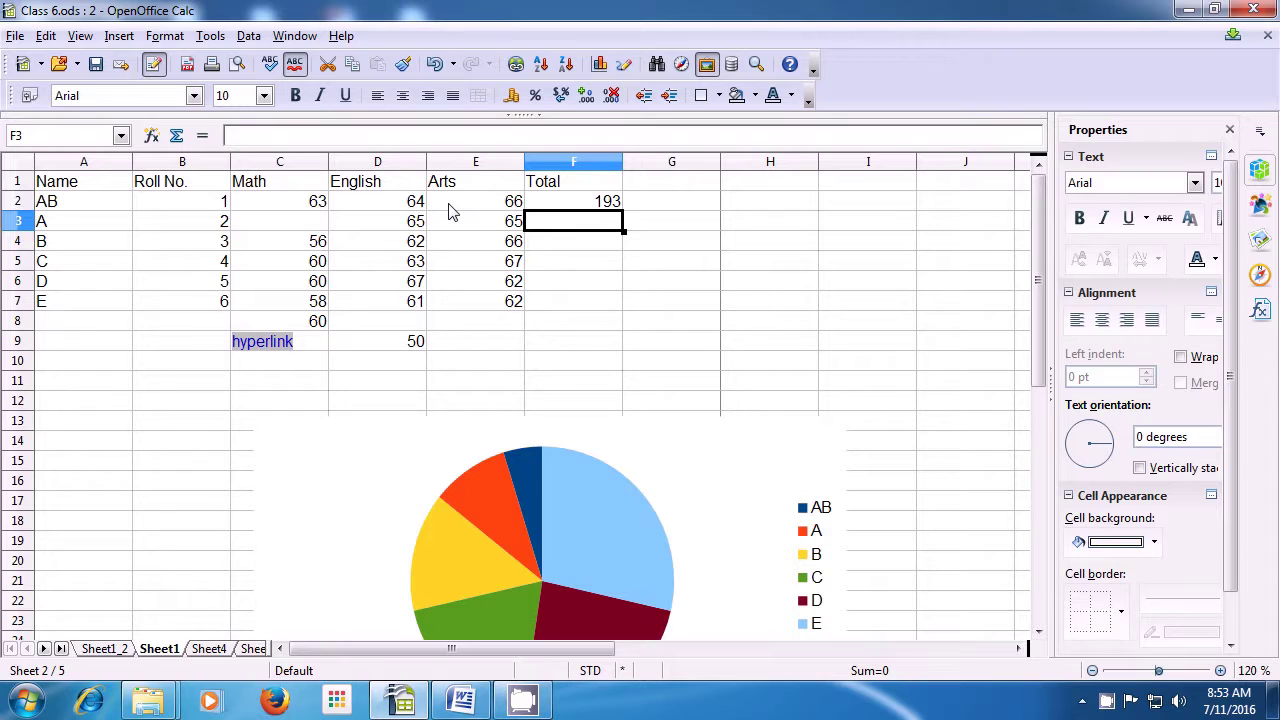
pyautogui.click(566, 206)
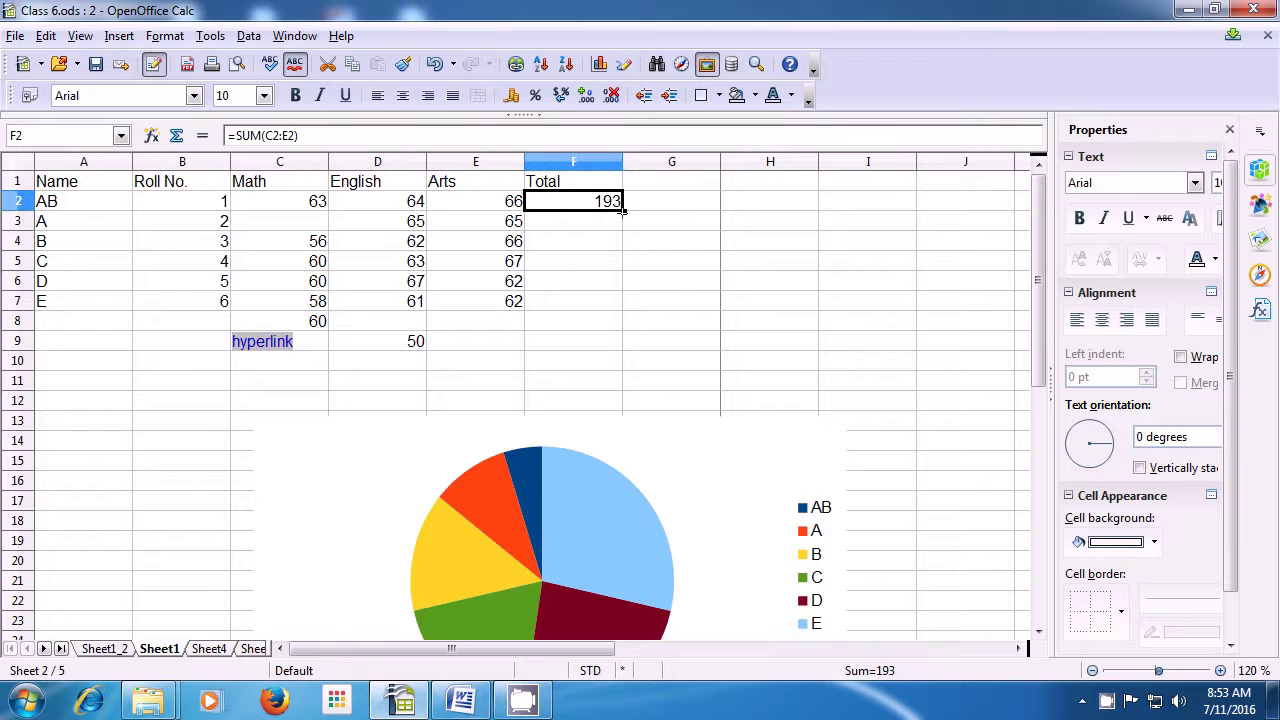
pyautogui.moveTo(623, 212); pyautogui.dragTo(621, 306)
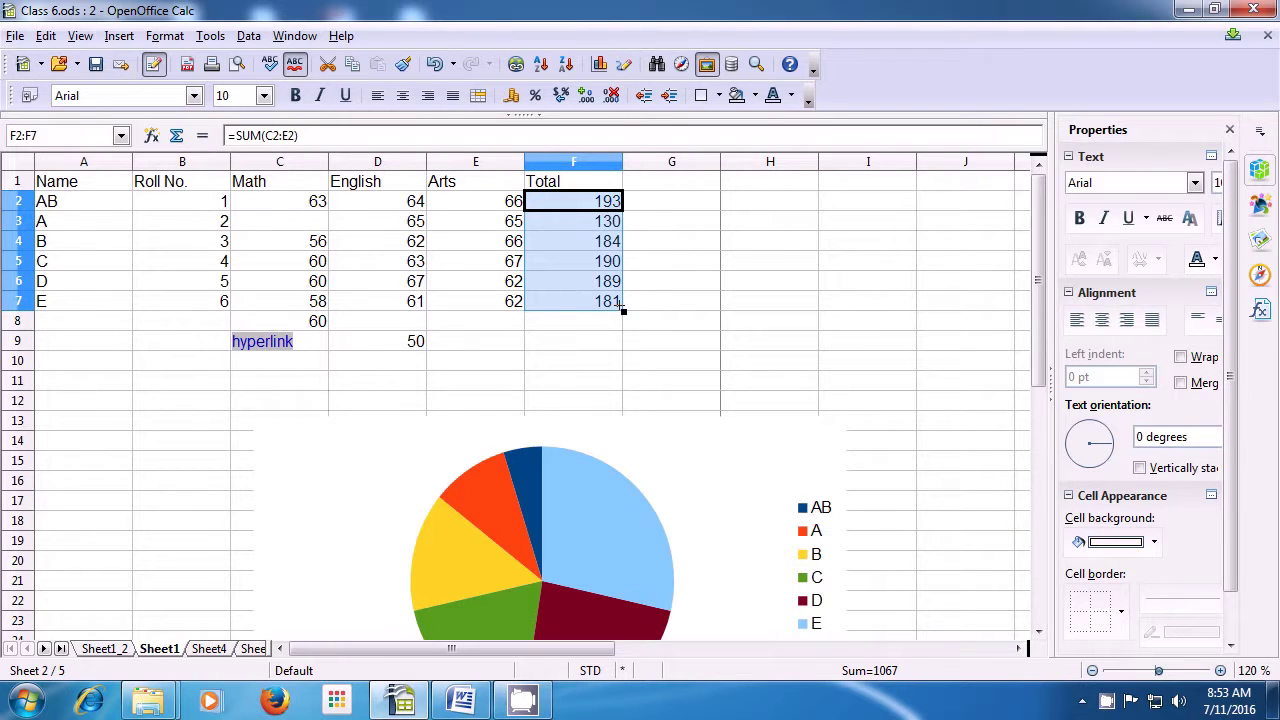
# Step: Enter the column heading "IF" in cell G1, beside the Total heading
pyautogui.click(665, 189)
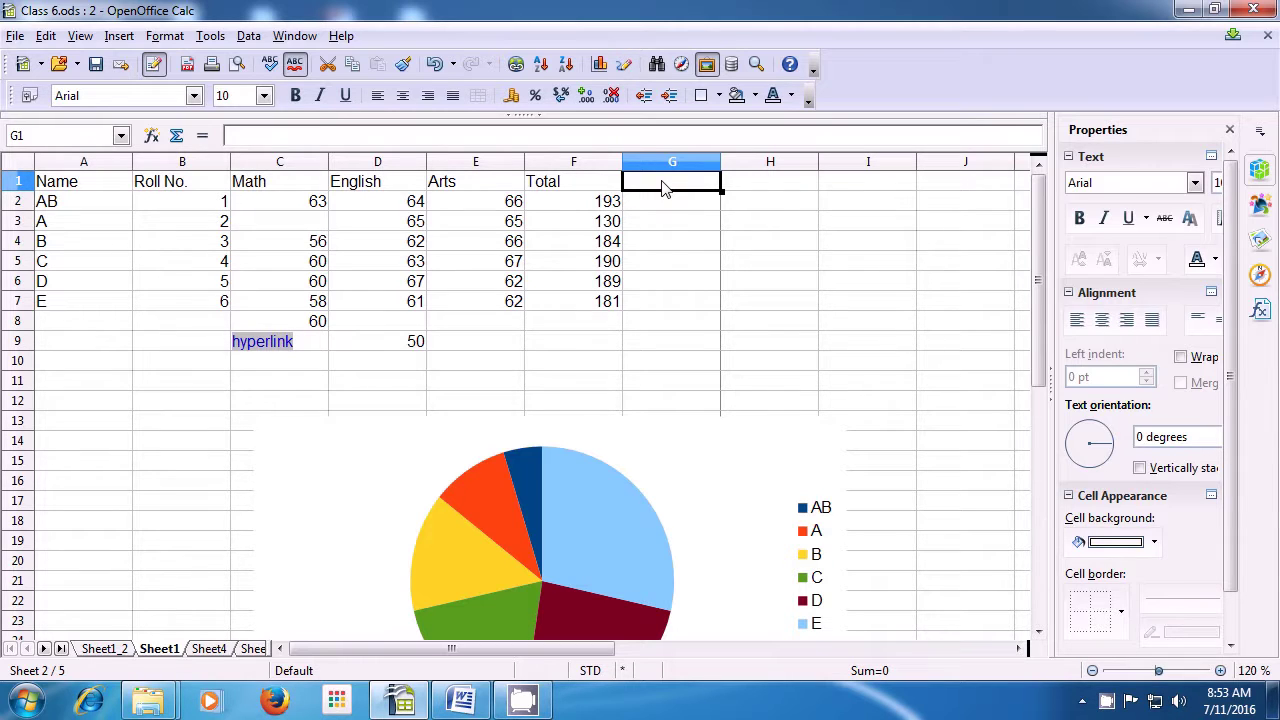
pyautogui.doubleClick(665, 189)
pyautogui.write('I')
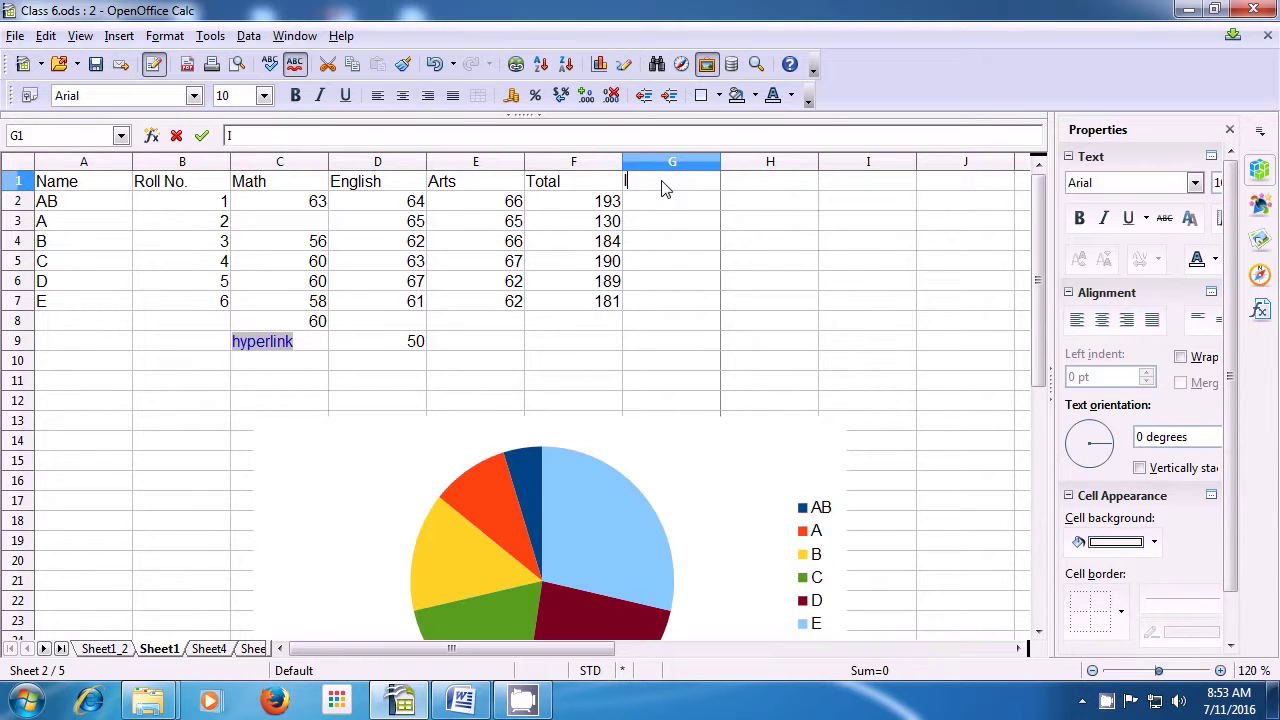
pyautogui.write('F')
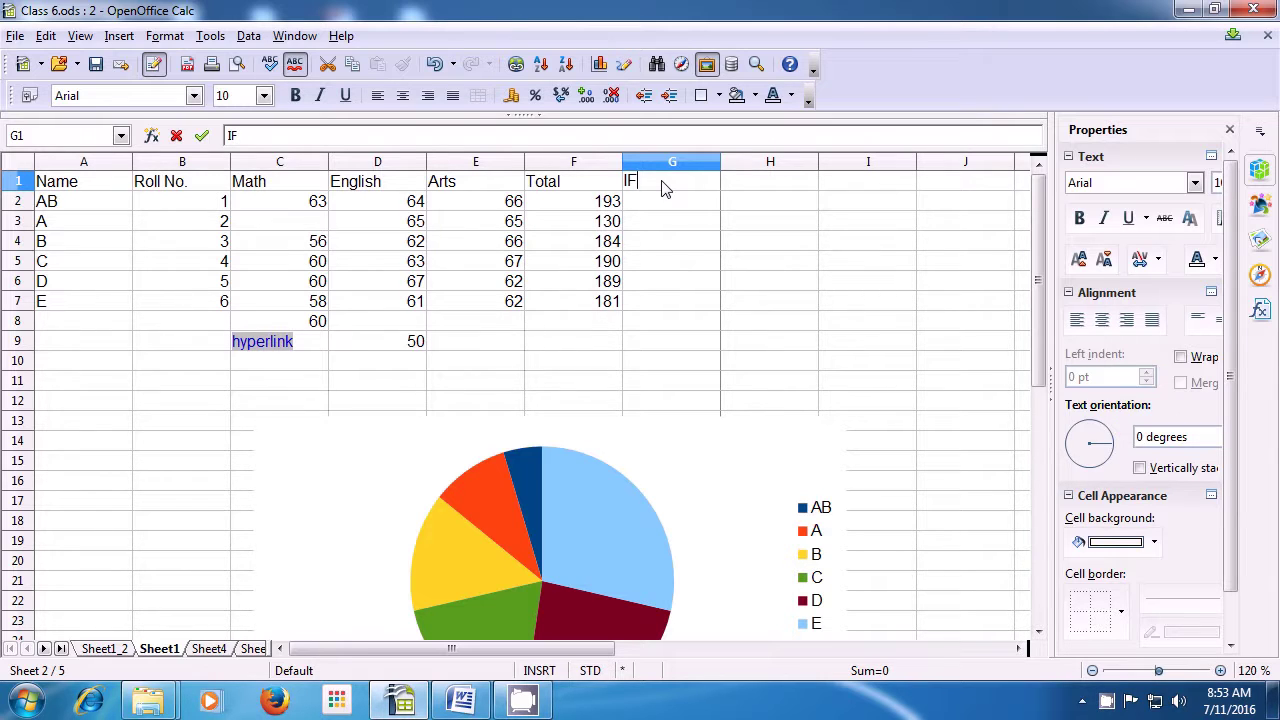
pyautogui.press('Return')
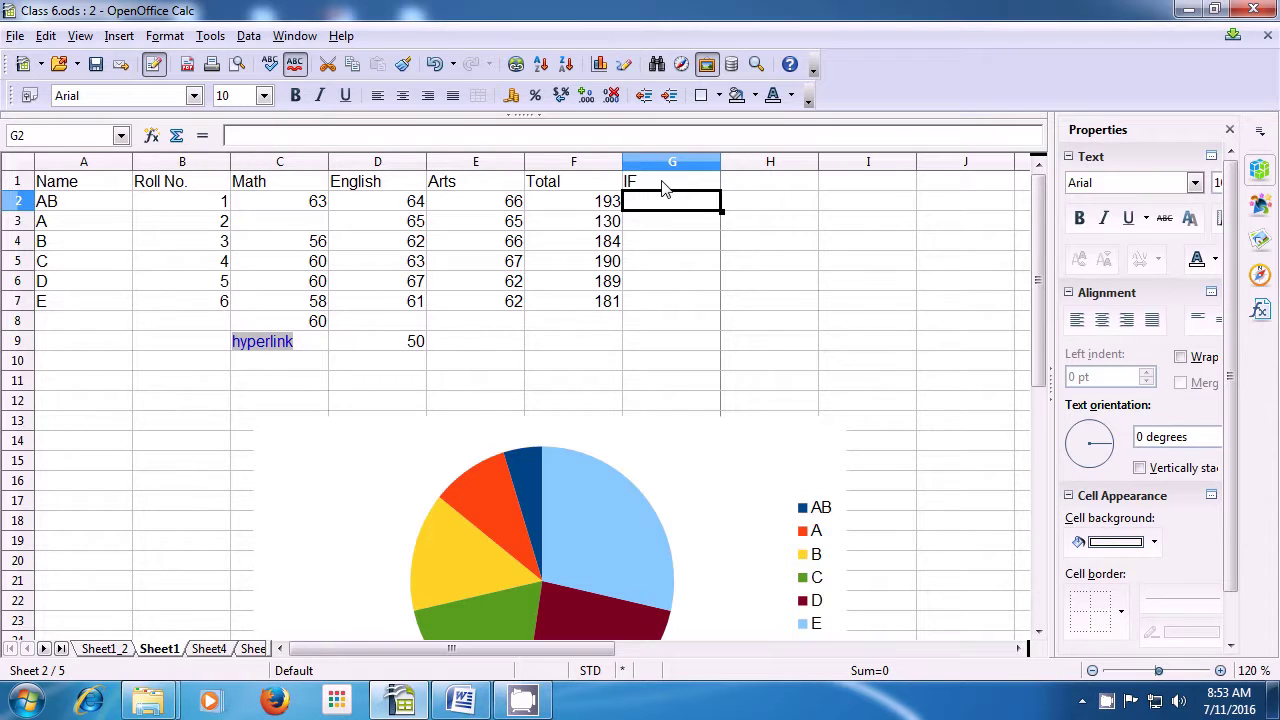
# Step: Enter the formula =IF(F2>185;"pass";"fail") in cell G2 to grade the first student's total
pyautogui.write('=')
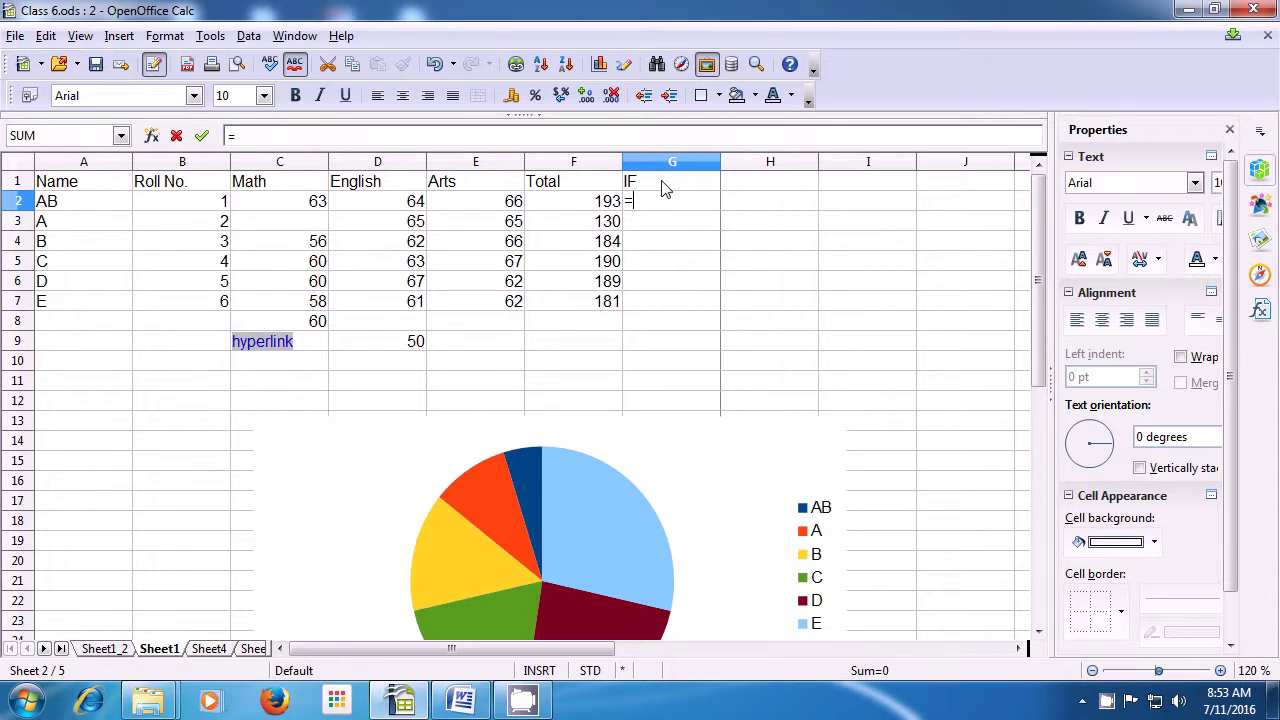
pyautogui.write('if(')
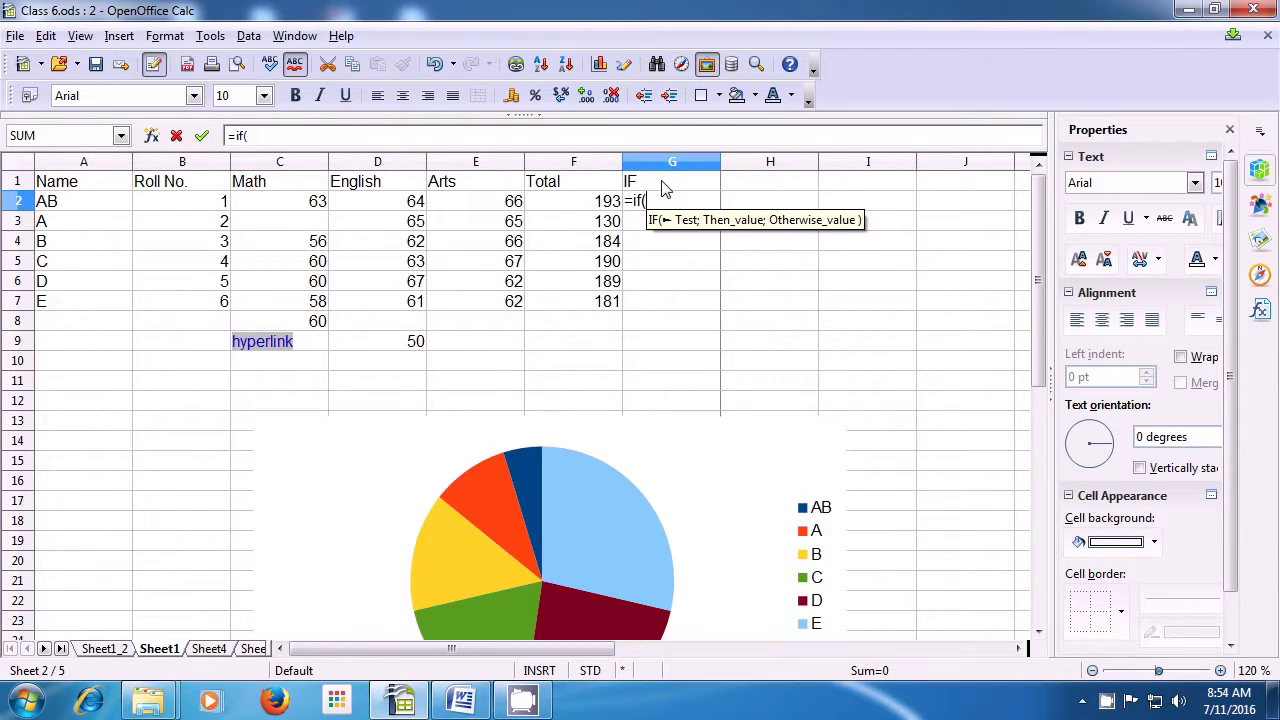
pyautogui.press('Left')
pyautogui.write('>')
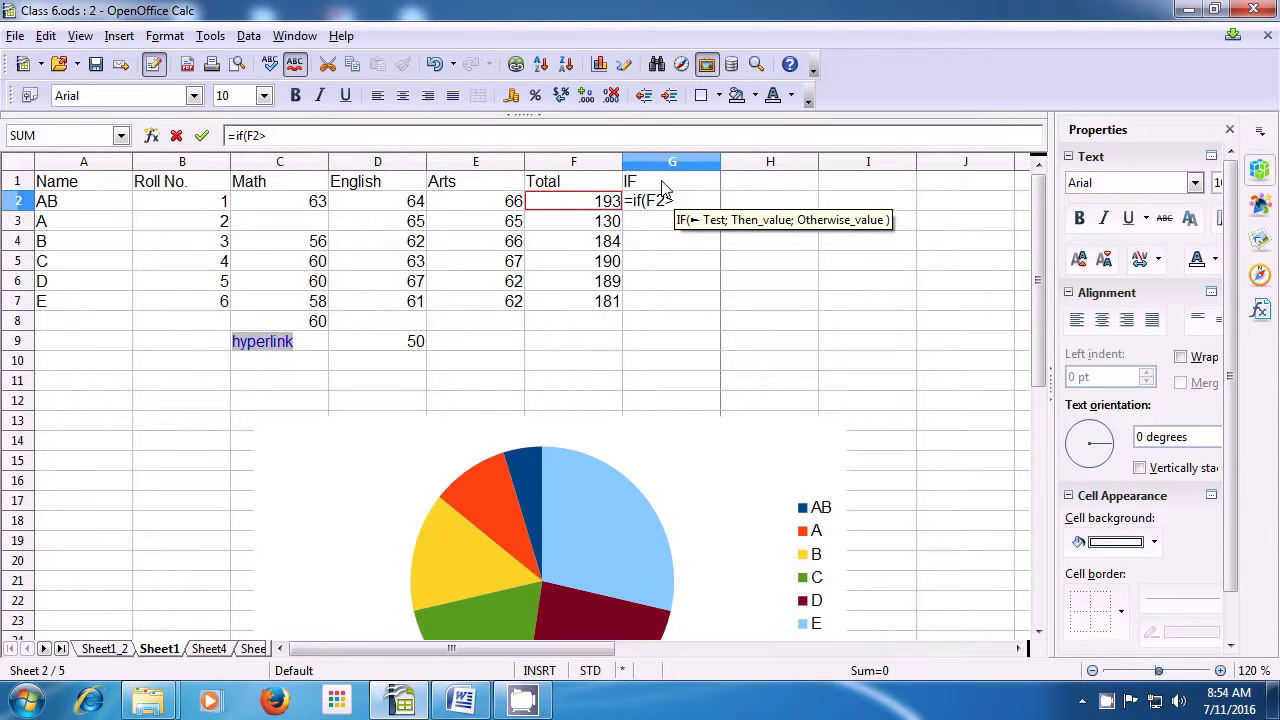
pyautogui.write('1')
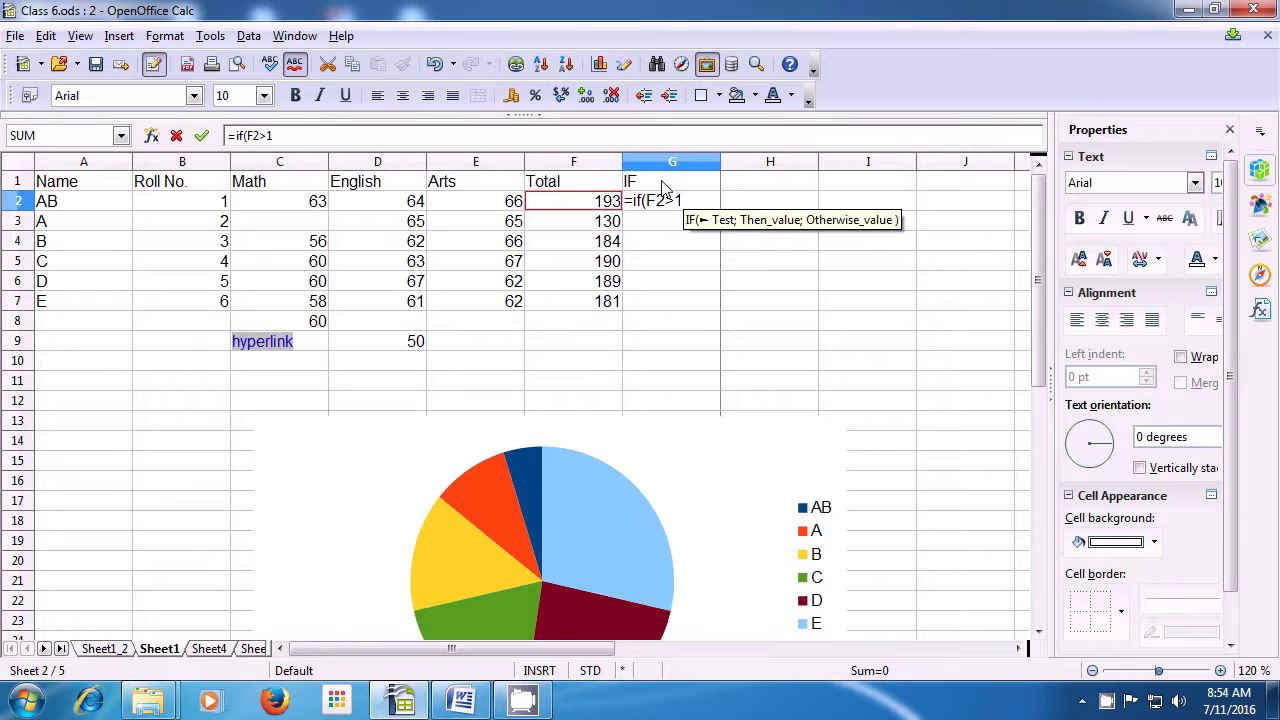
pyautogui.write('85')
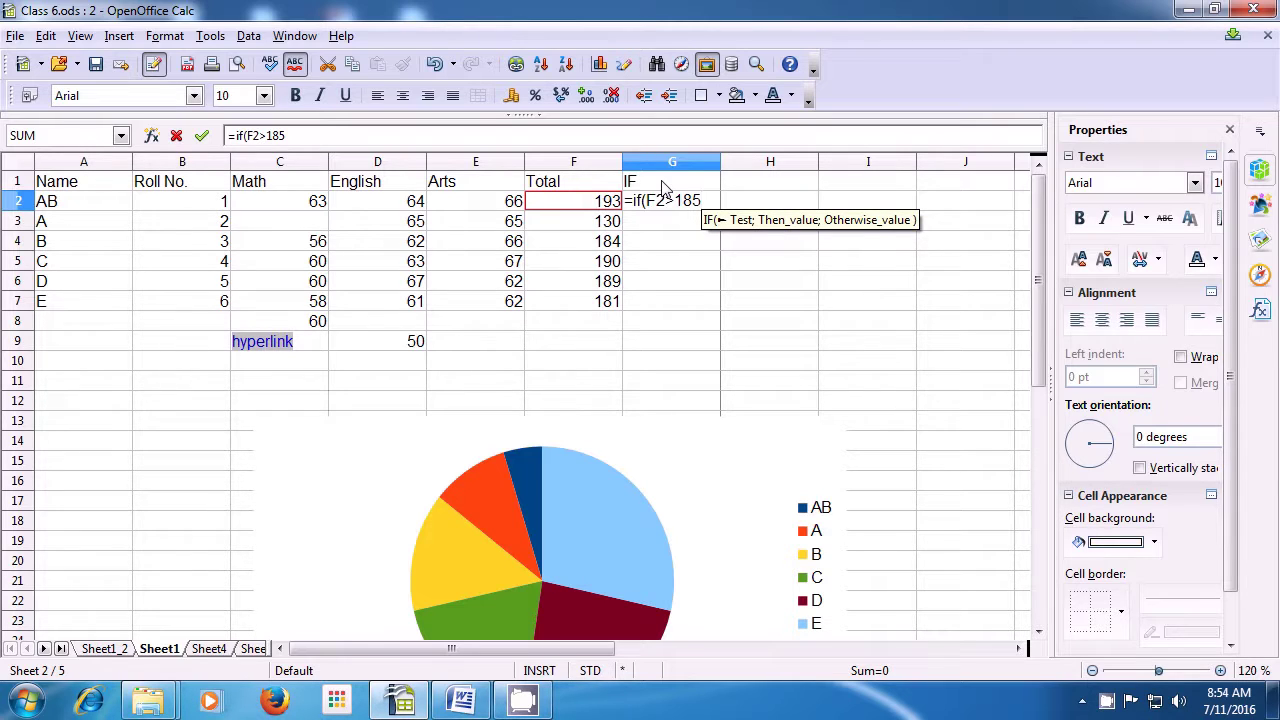
pyautogui.write(';')
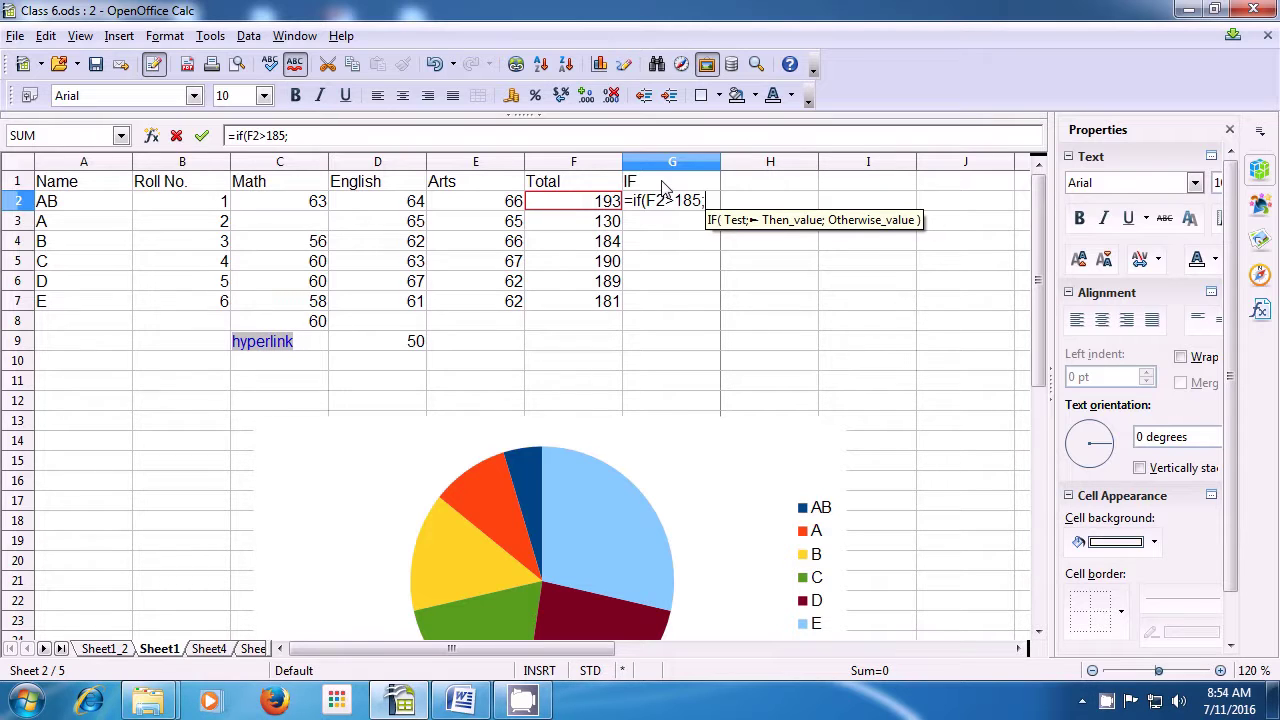
pyautogui.write('"')
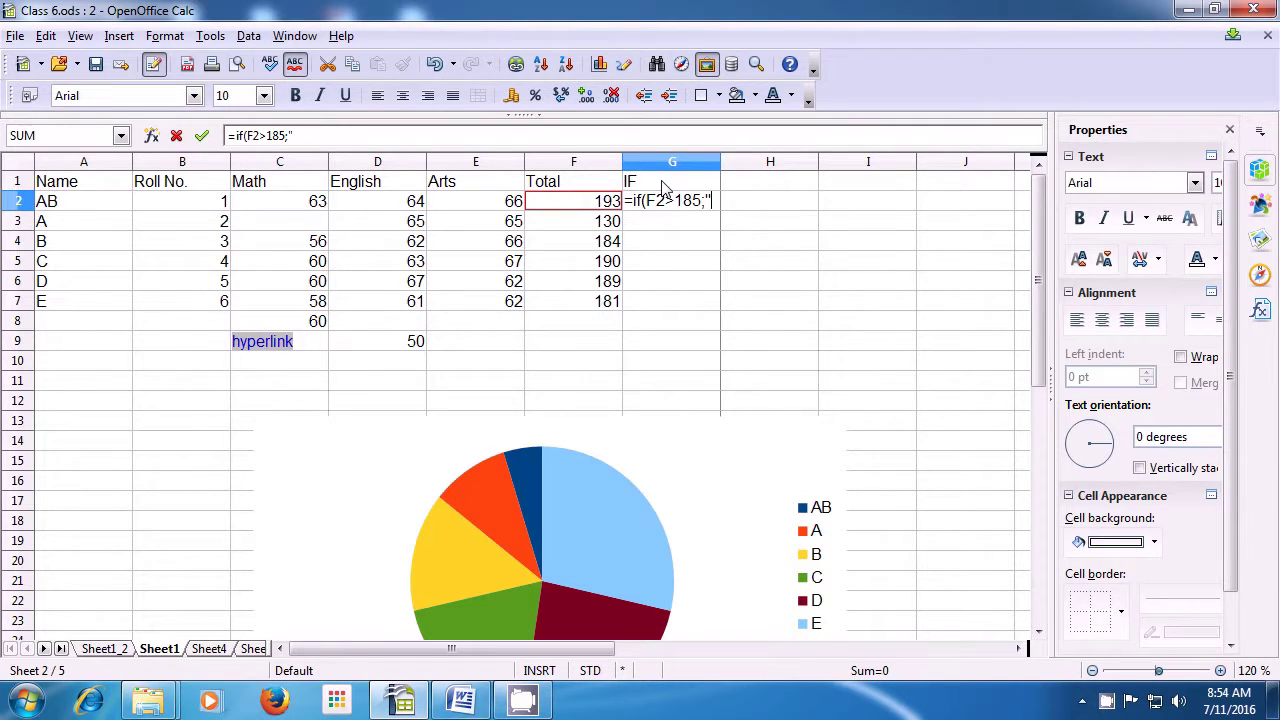
pyautogui.write('p')
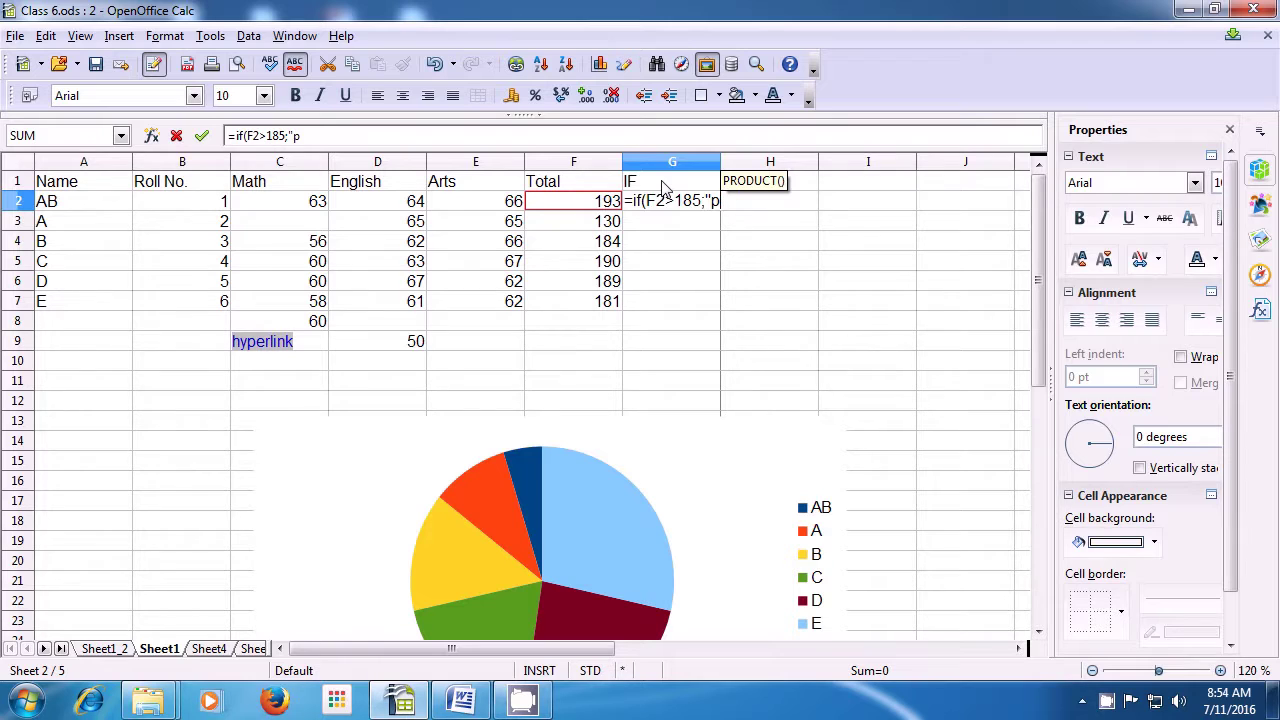
pyautogui.write('a')
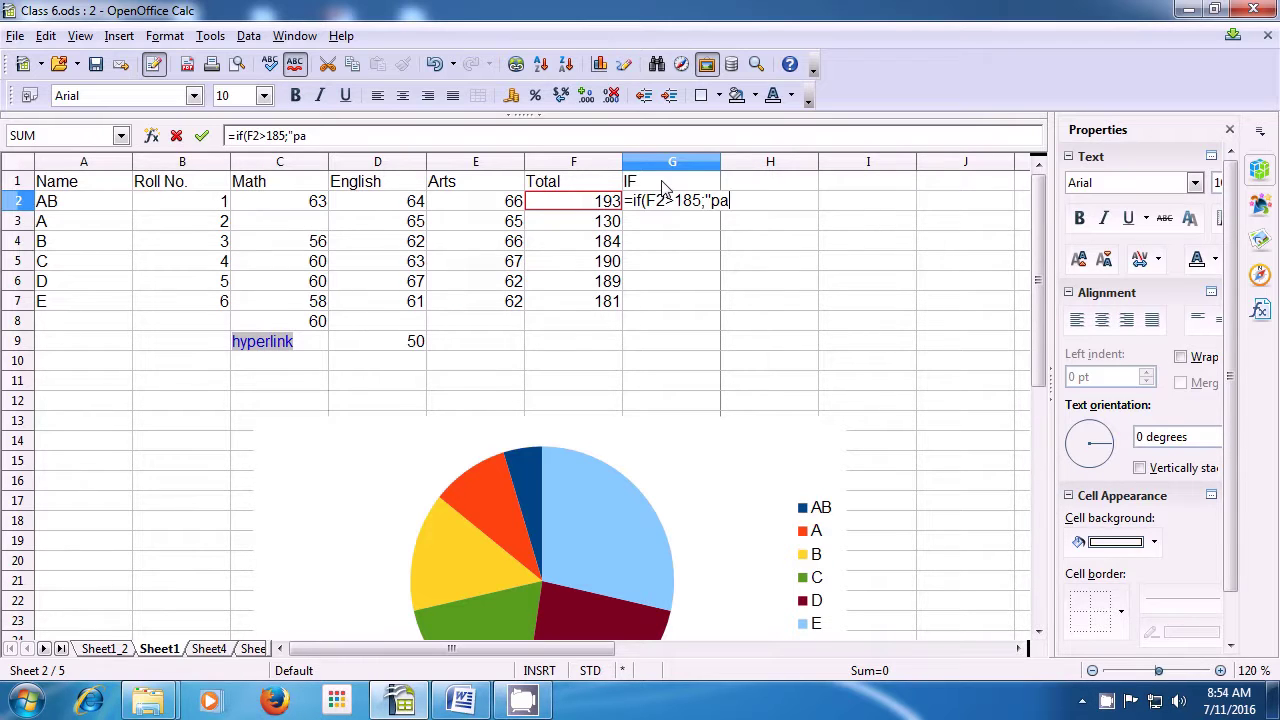
pyautogui.write('ss"')
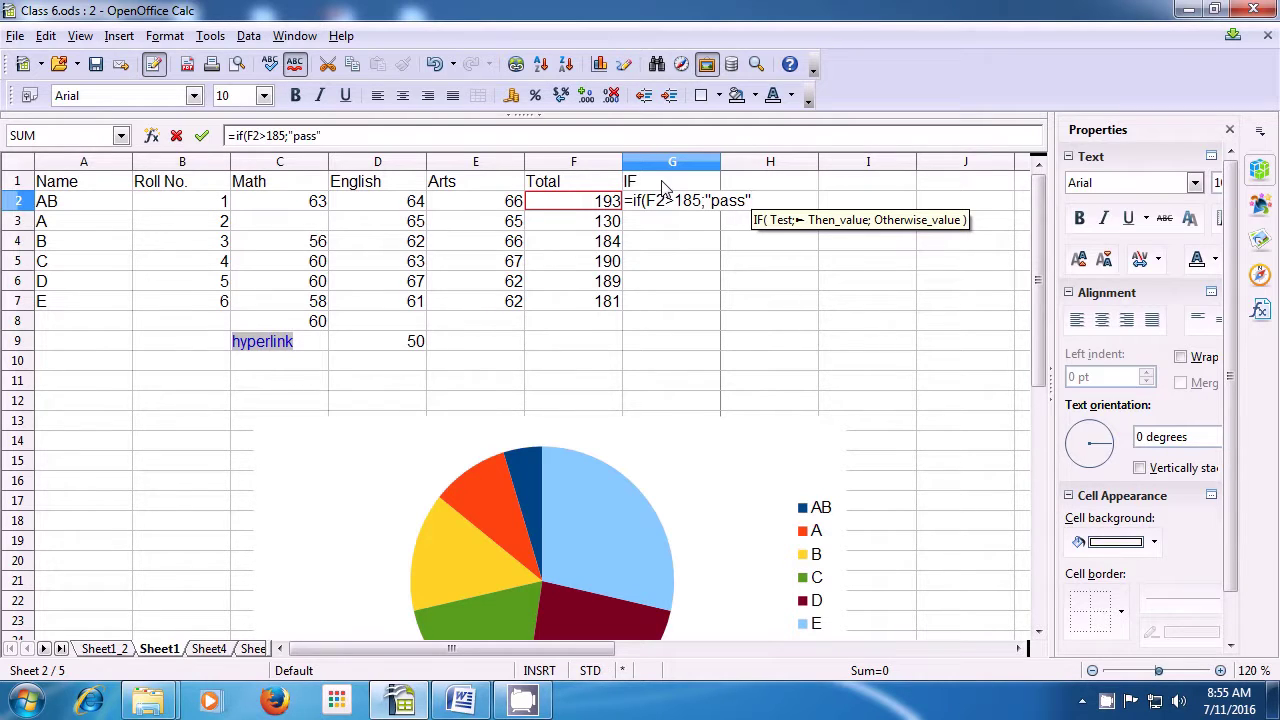
pyautogui.write(';')
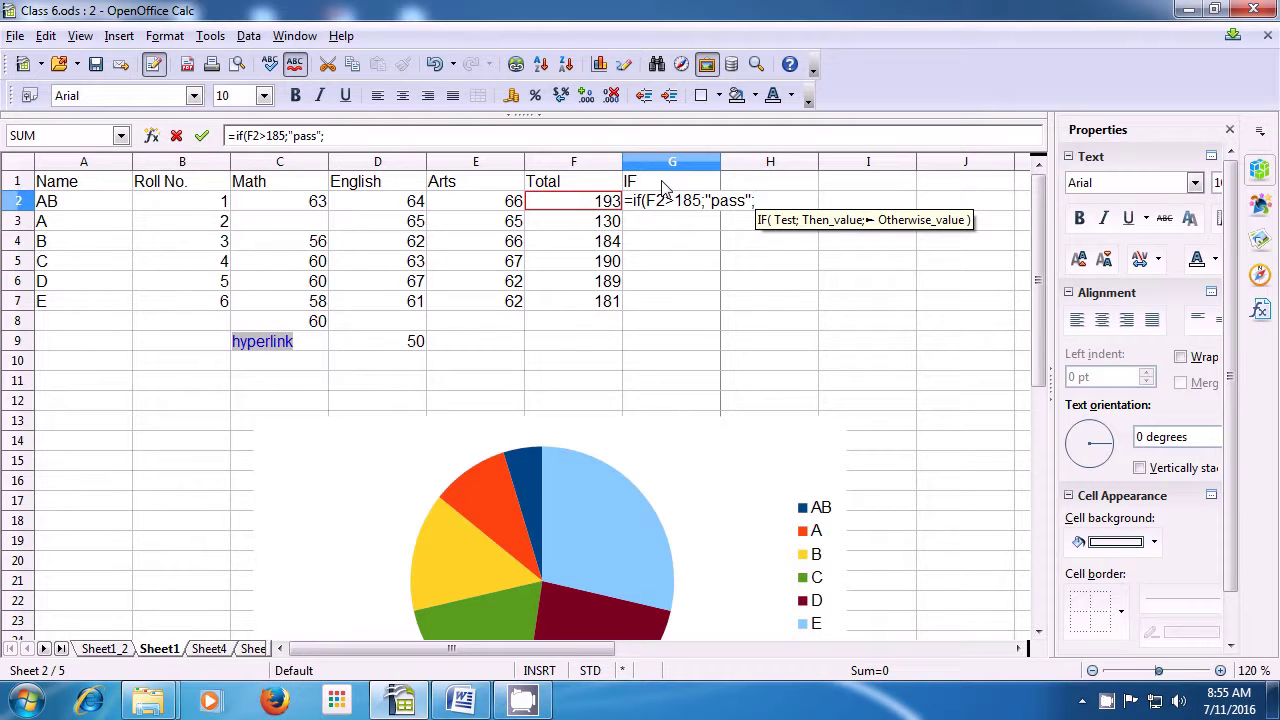
pyautogui.write('"')
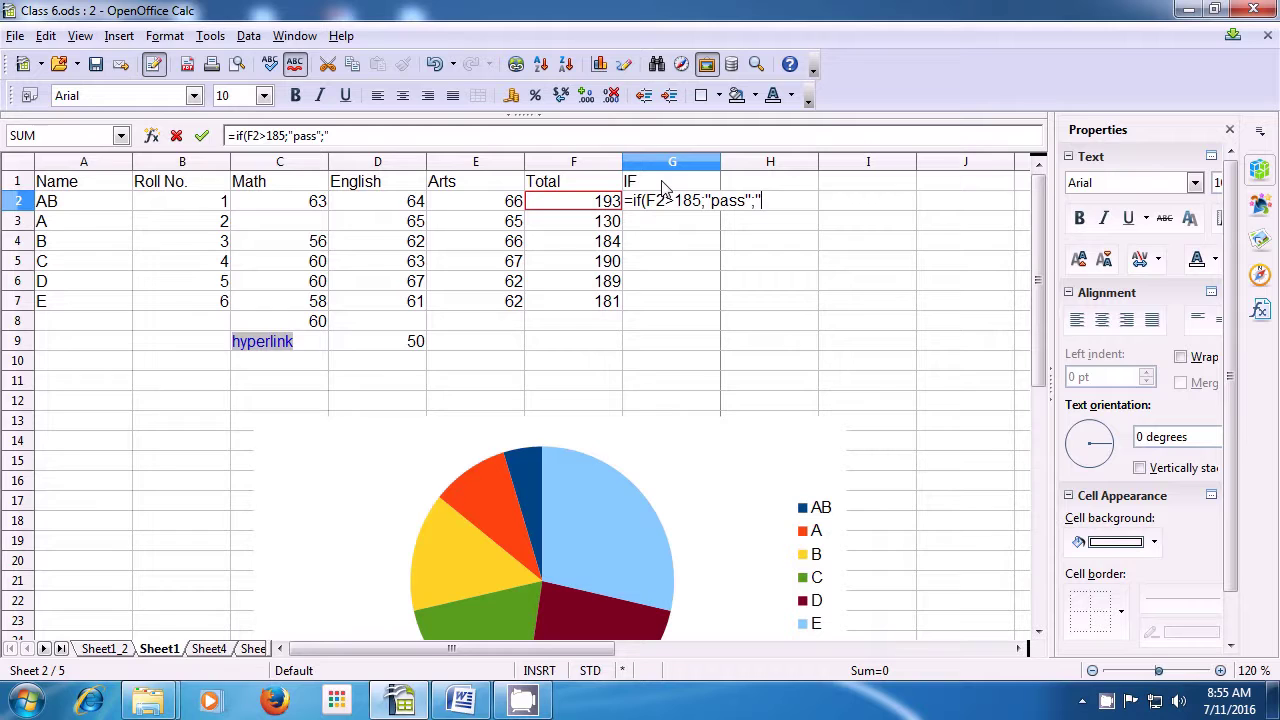
pyautogui.write('fail"')
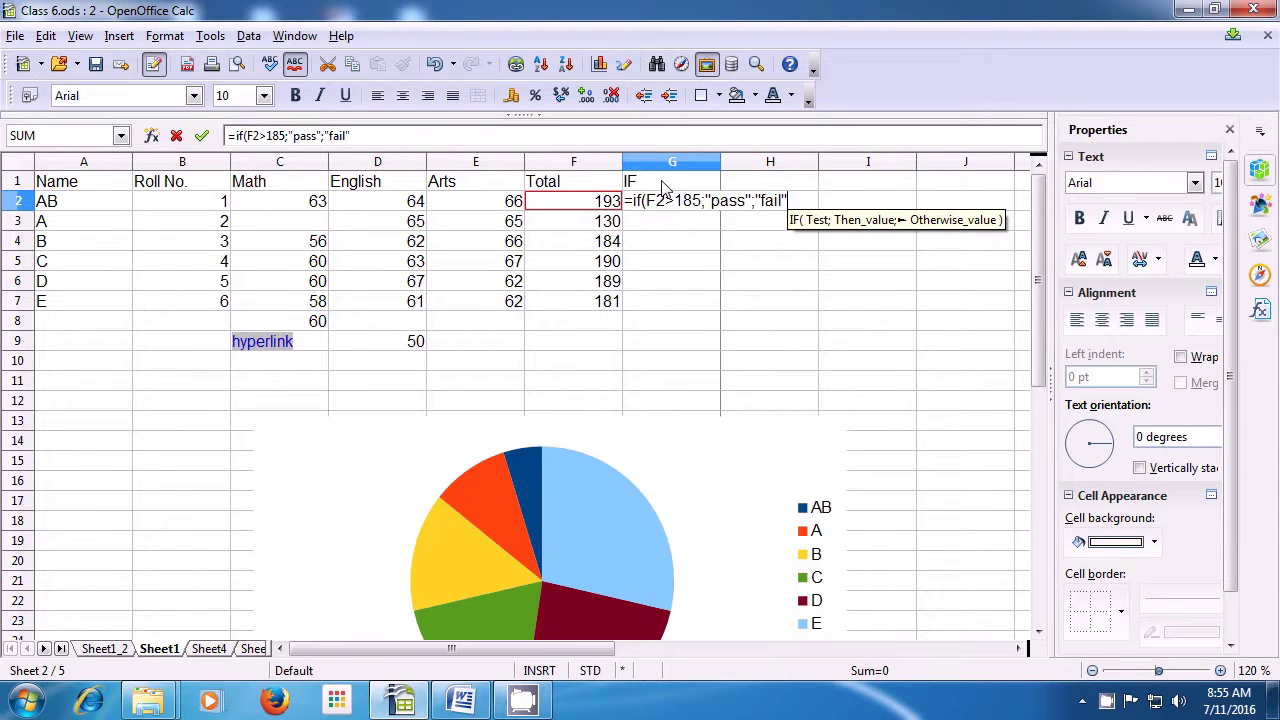
pyautogui.write(')')
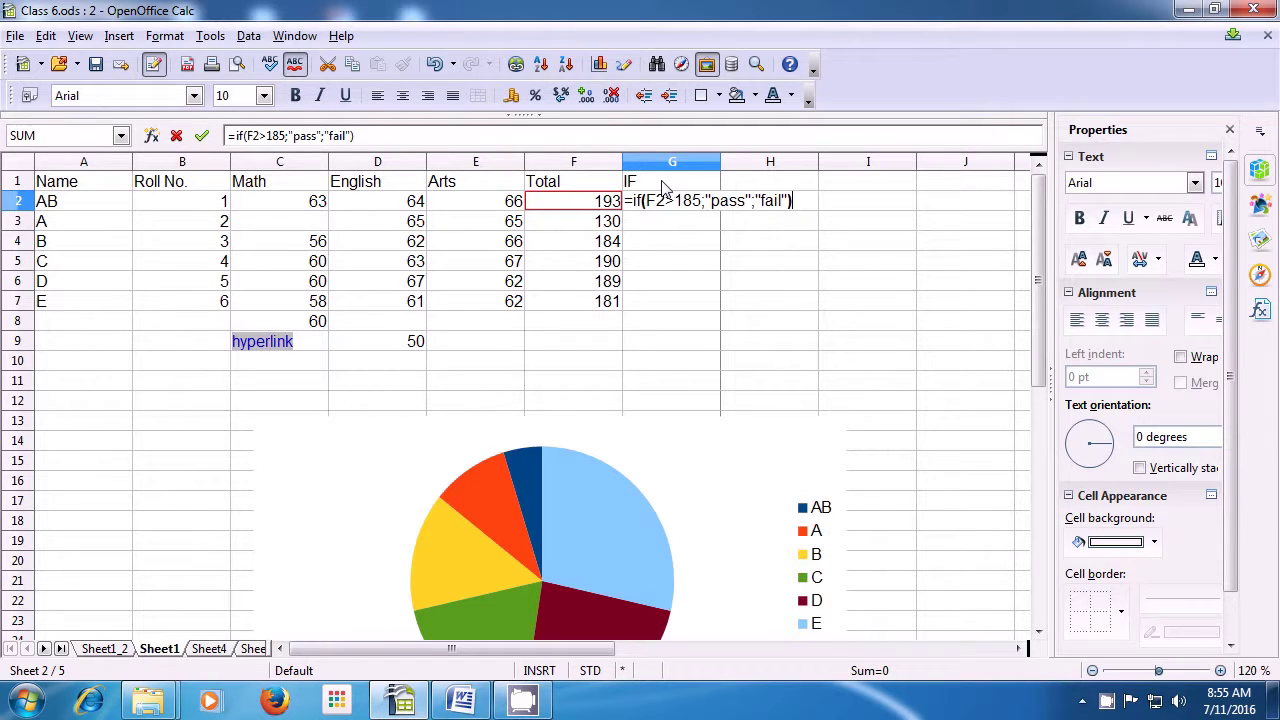
pyautogui.press('Return')
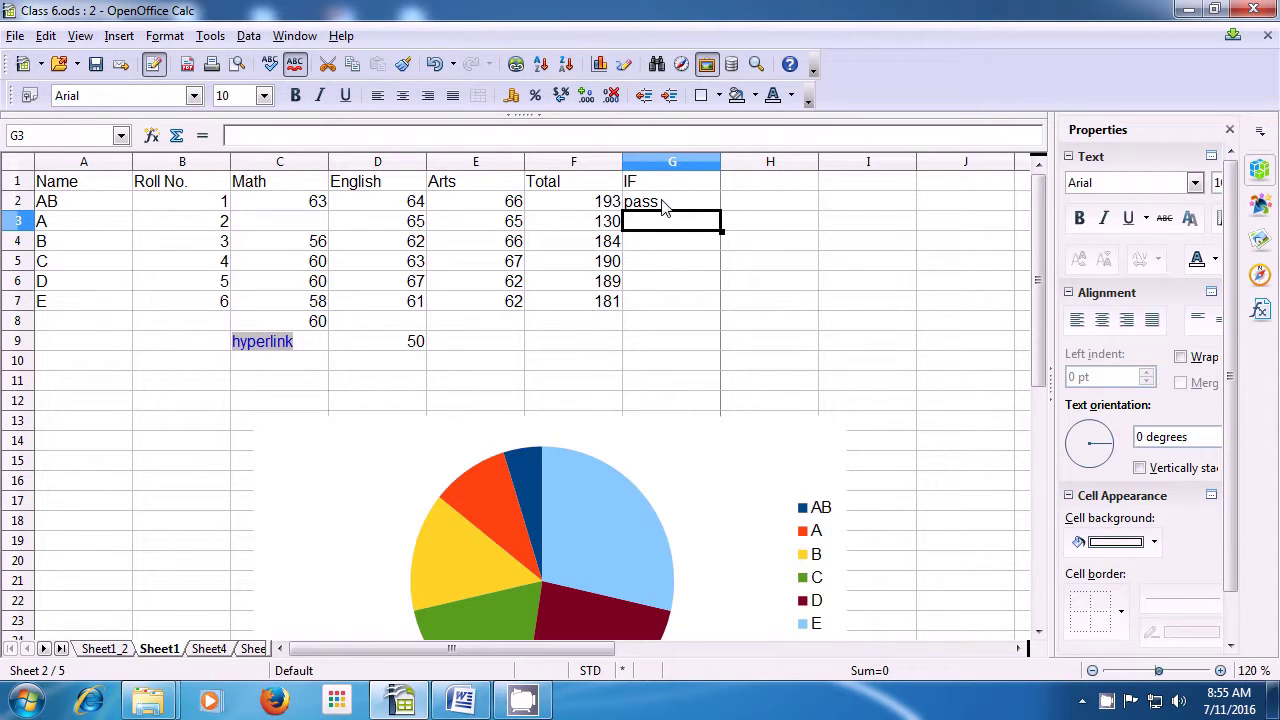
# Step: Fill the IF formula from G2 down through G7 for the remaining students
pyautogui.click(664, 205)
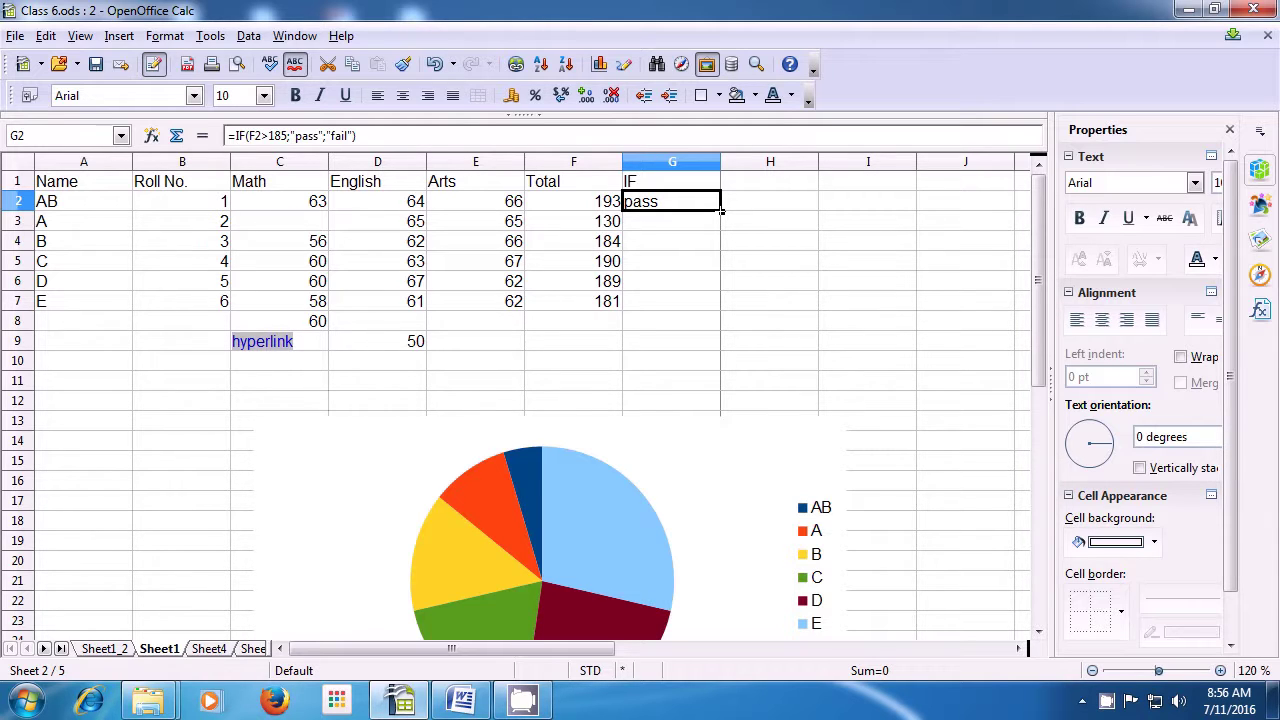
pyautogui.moveTo(720, 211); pyautogui.dragTo(715, 307)
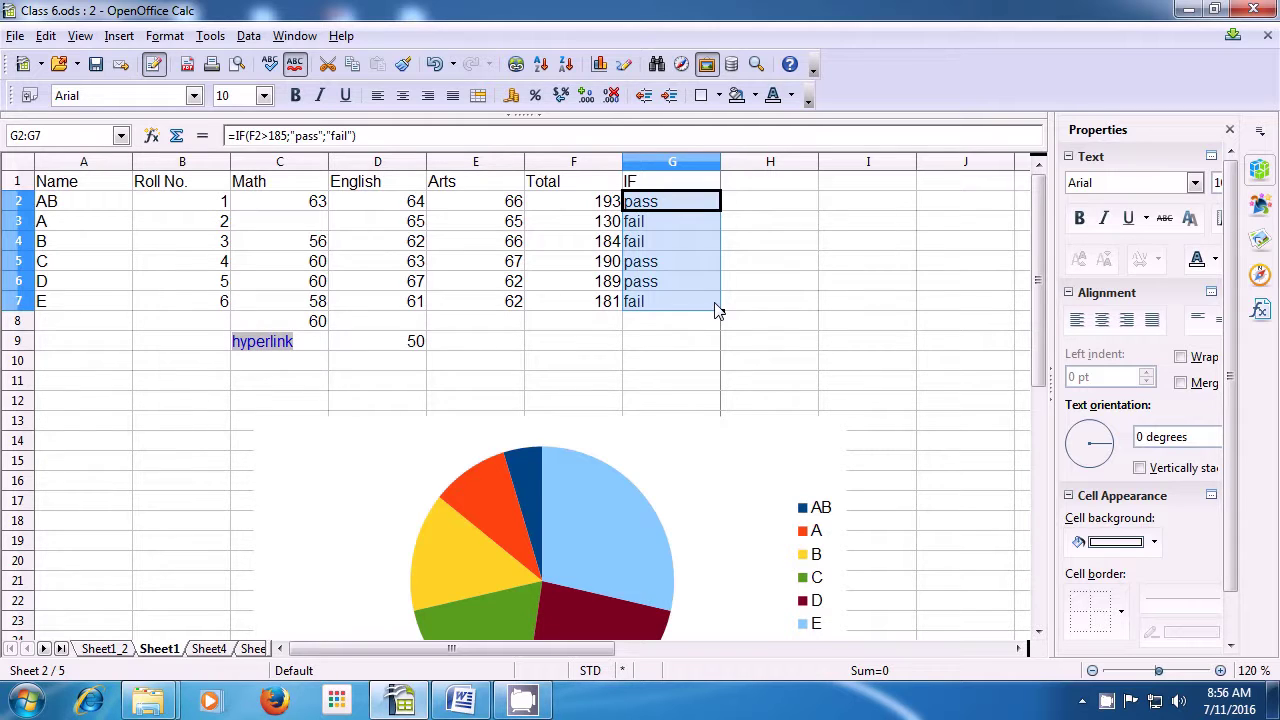
pyautogui.click(657, 328)
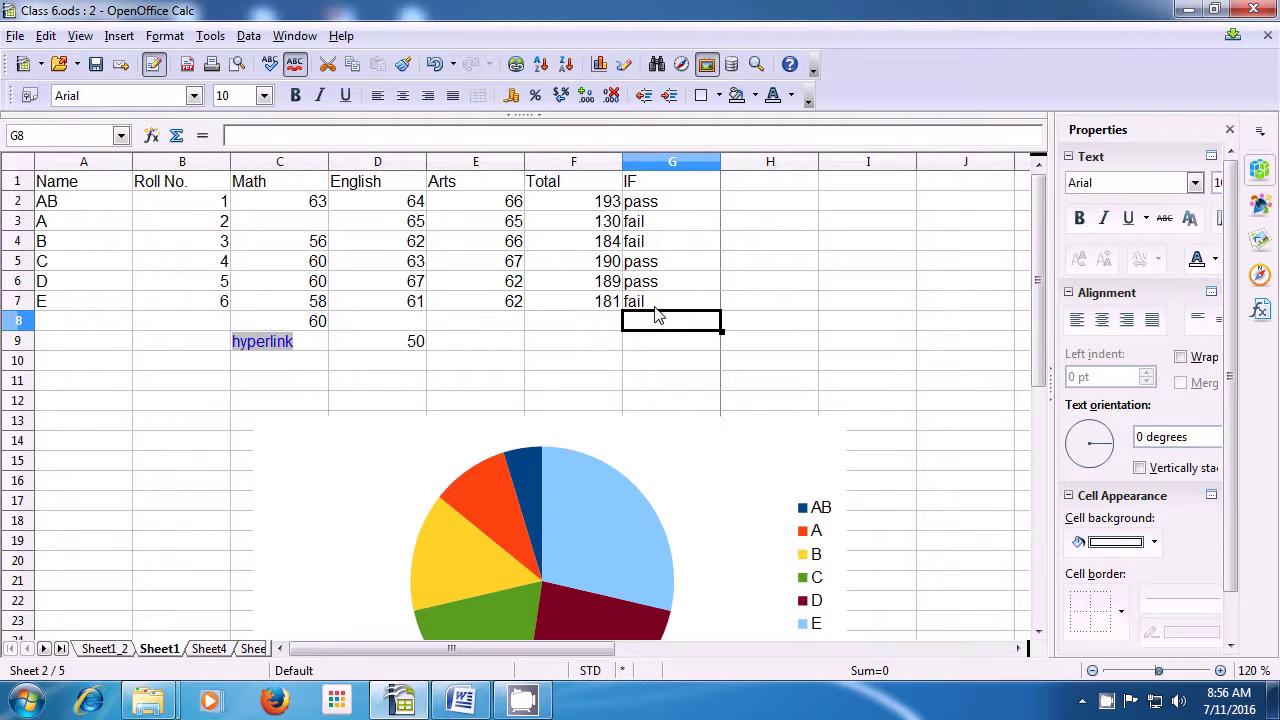
pyautogui.click(1111, 703)
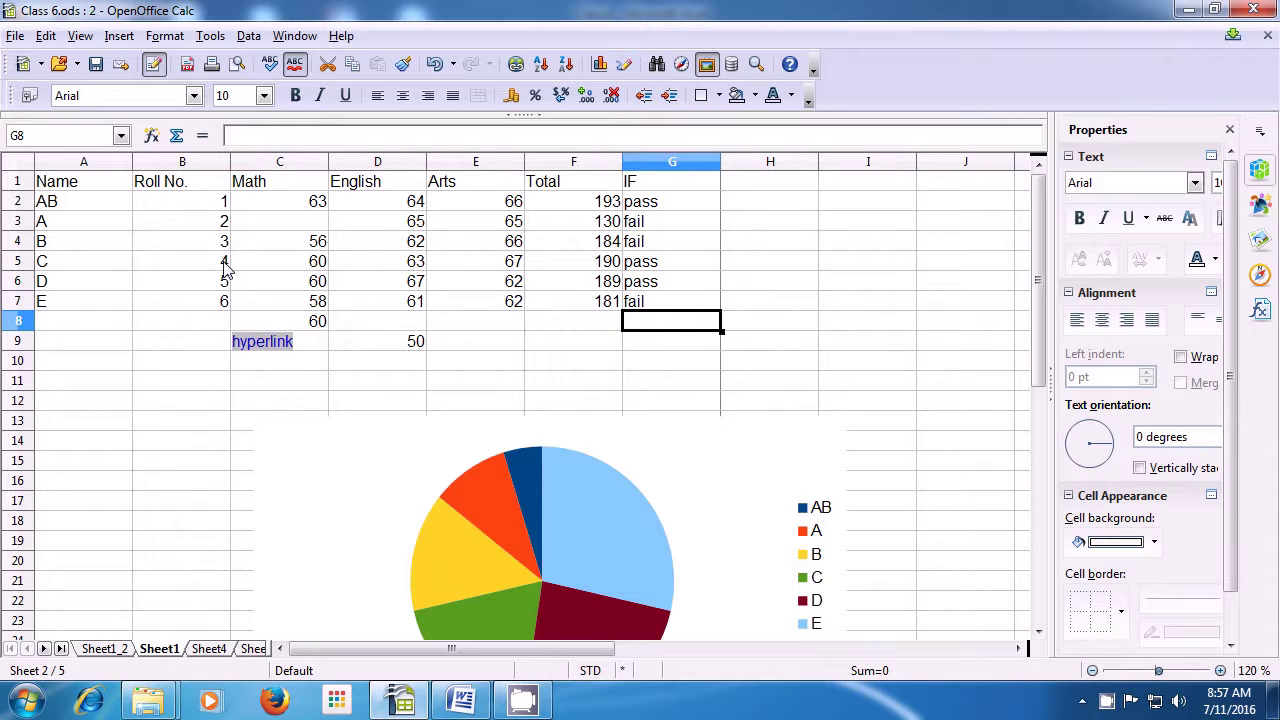
# Step: Enter the column heading "AND" in cell H1, beside the IF heading
pyautogui.click(766, 188)
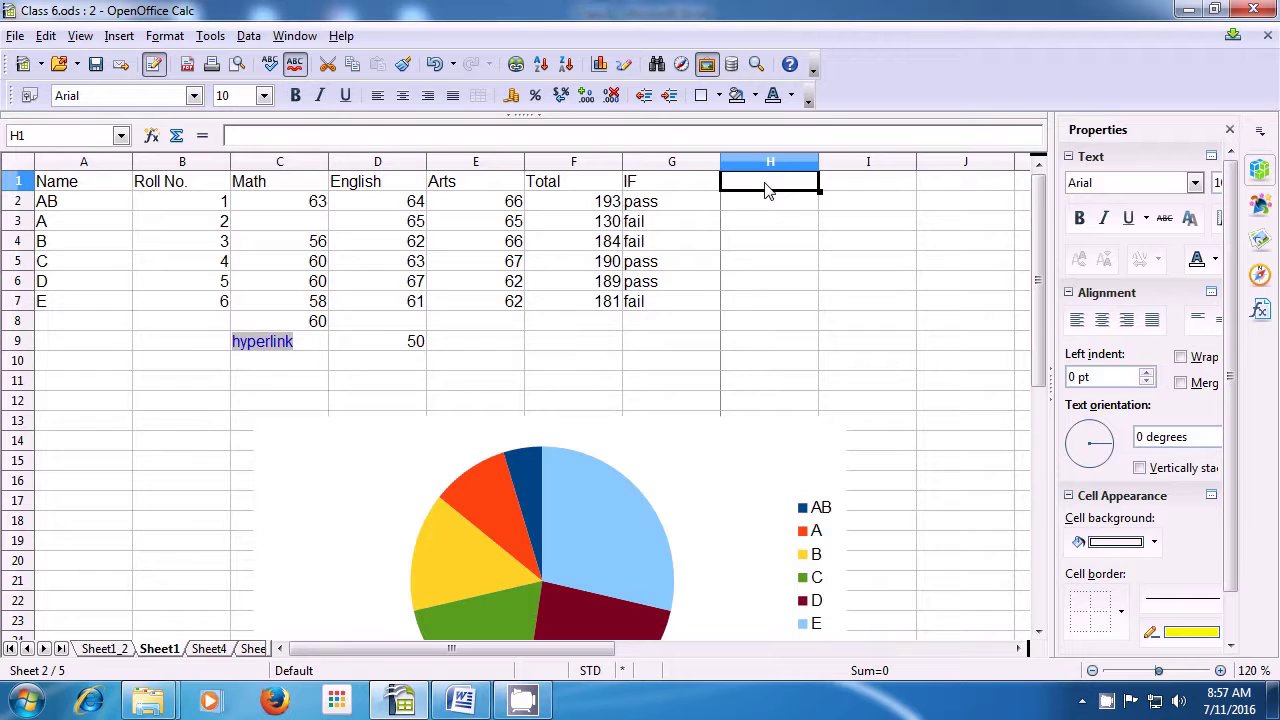
pyautogui.write('AN')
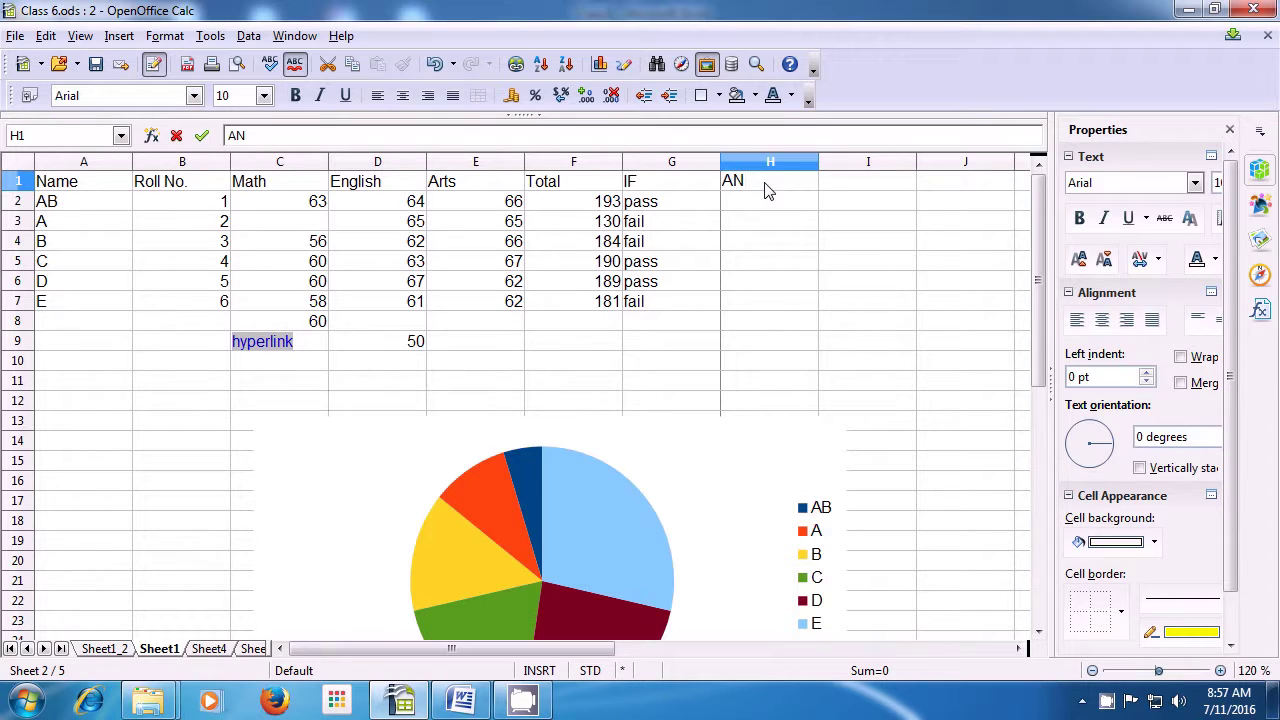
pyautogui.write('D')
pyautogui.press('Return')
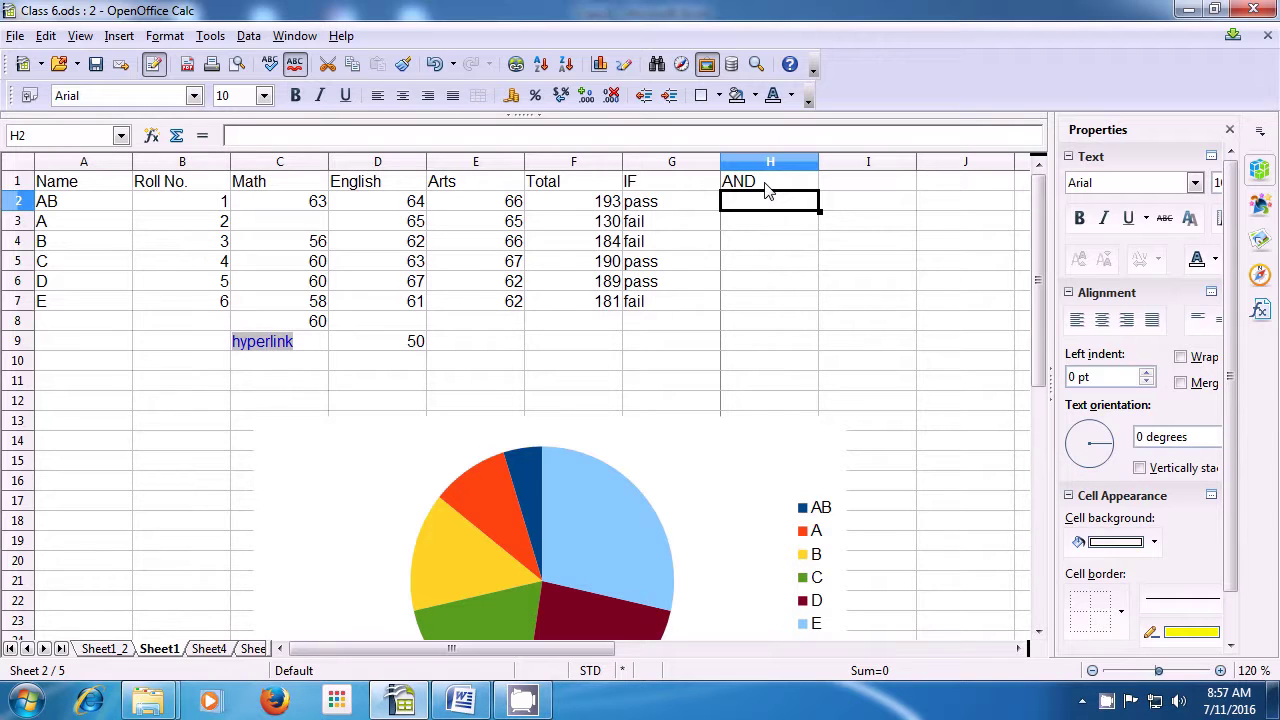
# Step: Enter the formula =AND(E2>D2;F2<E2) in cell H2, comparing the first student's Arts, English and Total values
pyautogui.write('=')
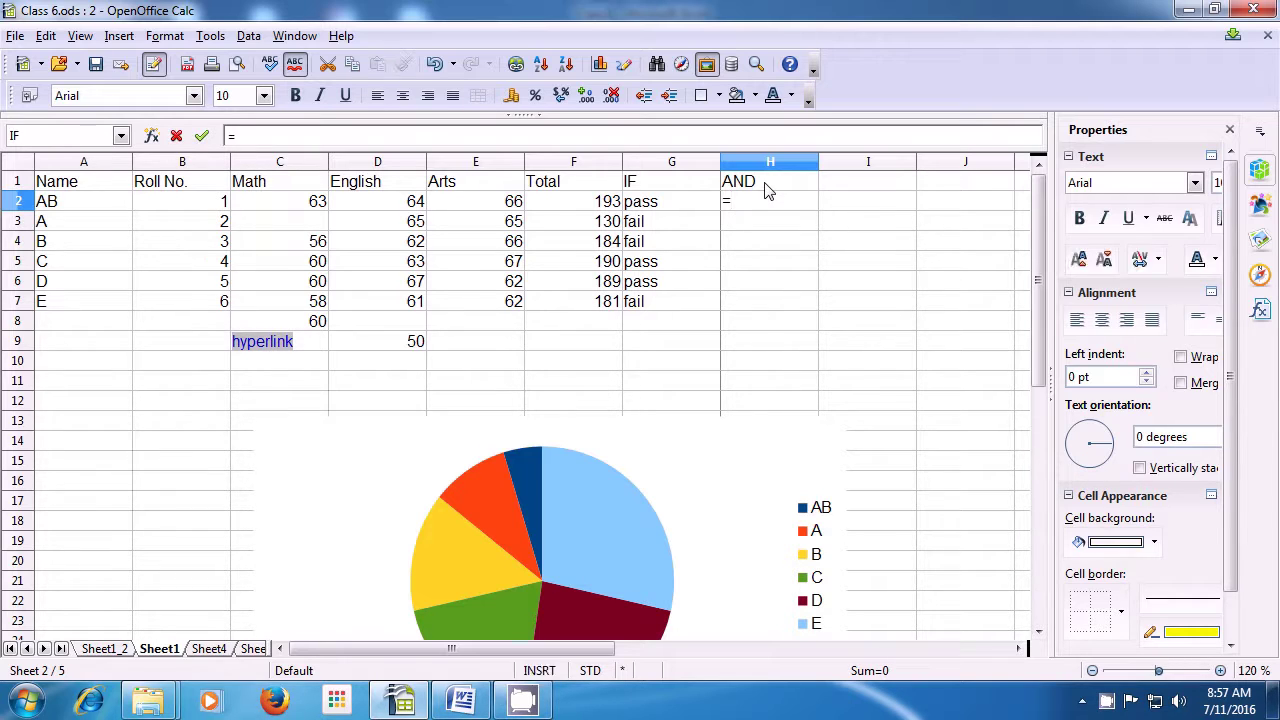
pyautogui.write('a')
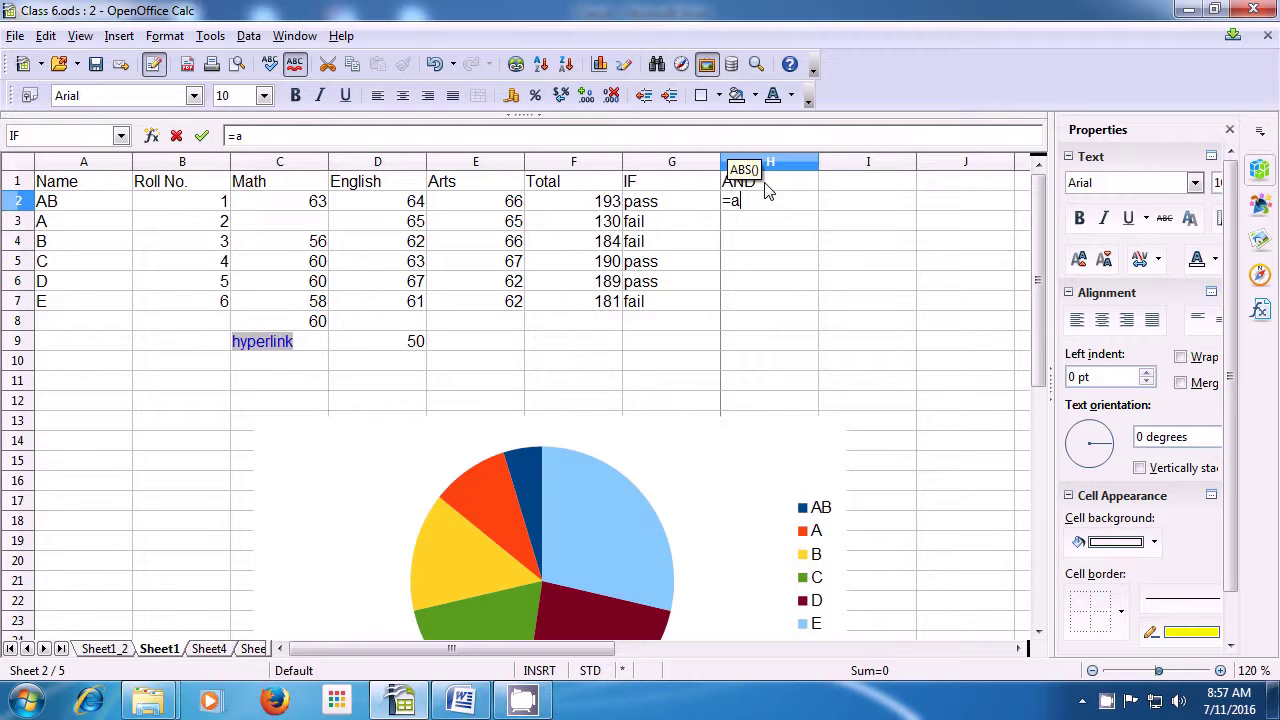
pyautogui.write('nd(')
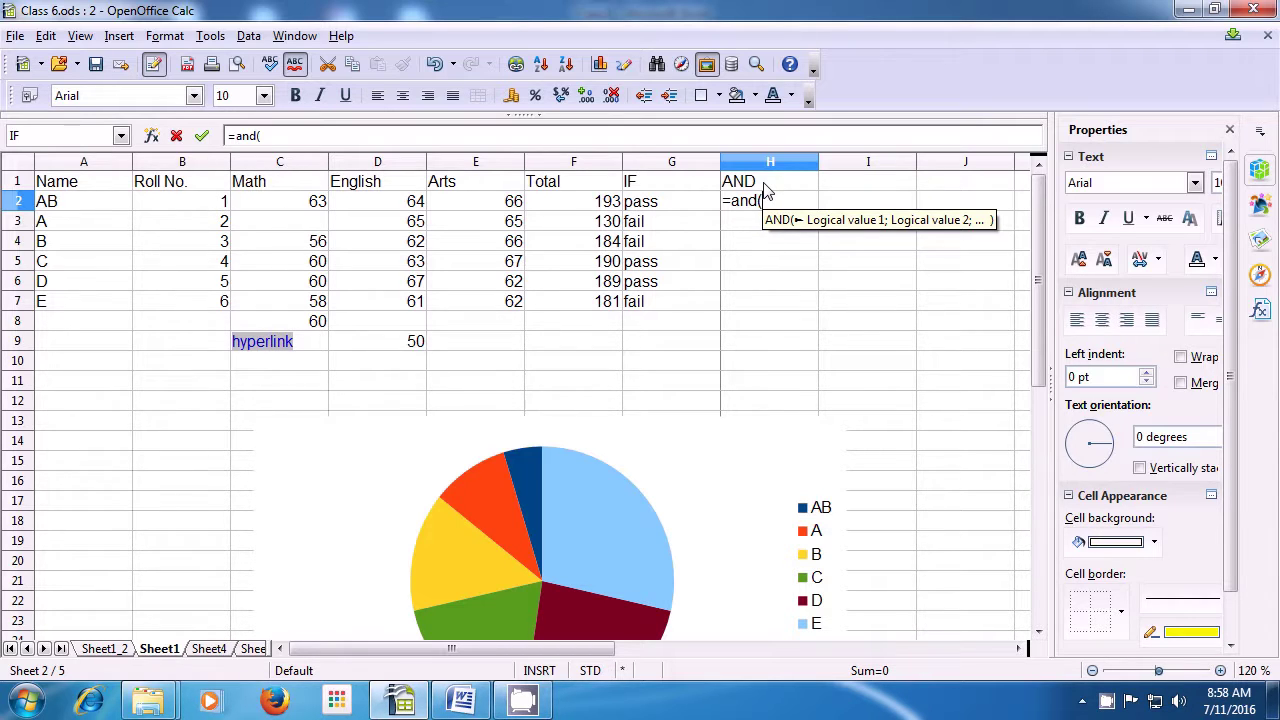
pyautogui.click(489, 205)
pyautogui.write('>')
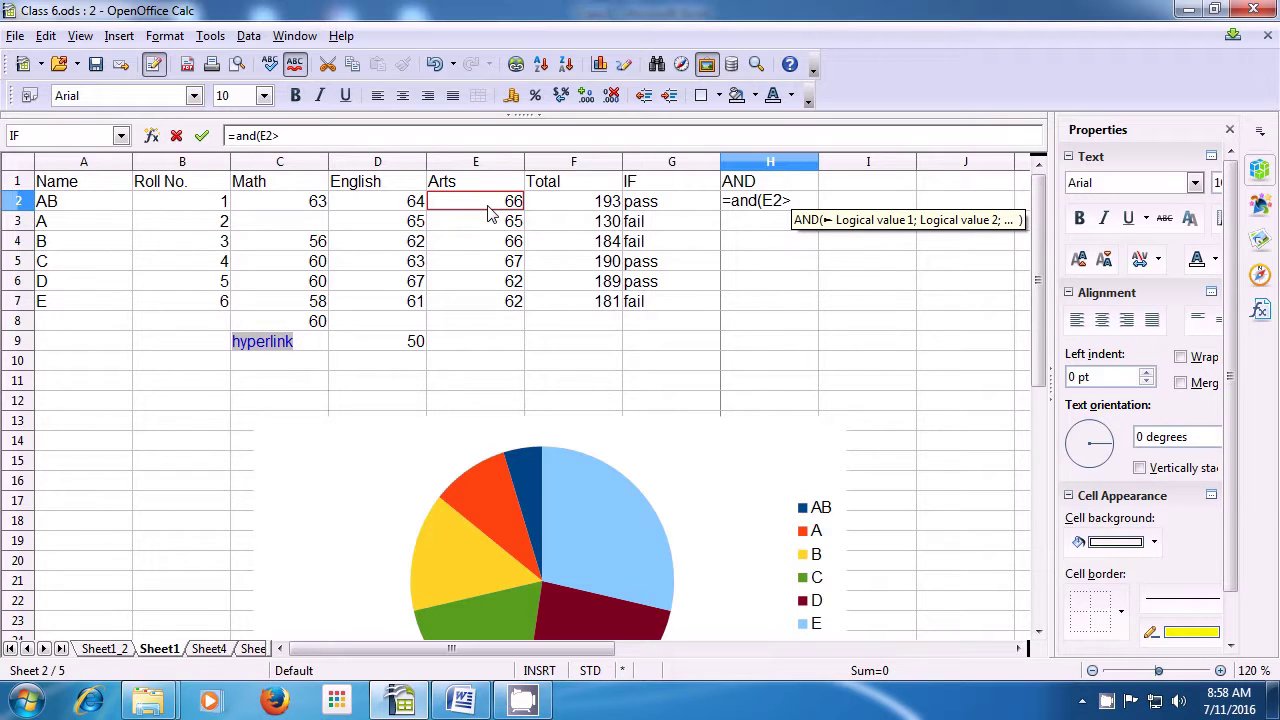
pyautogui.click(388, 209)
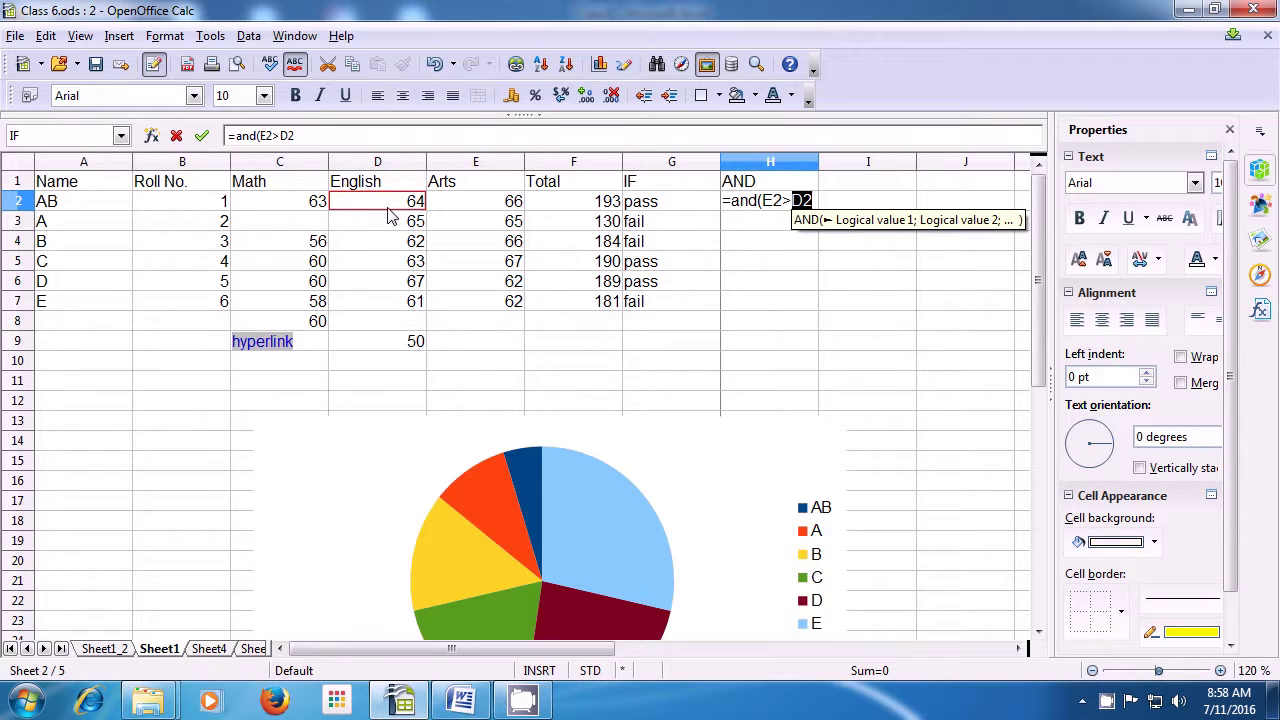
pyautogui.write(';')
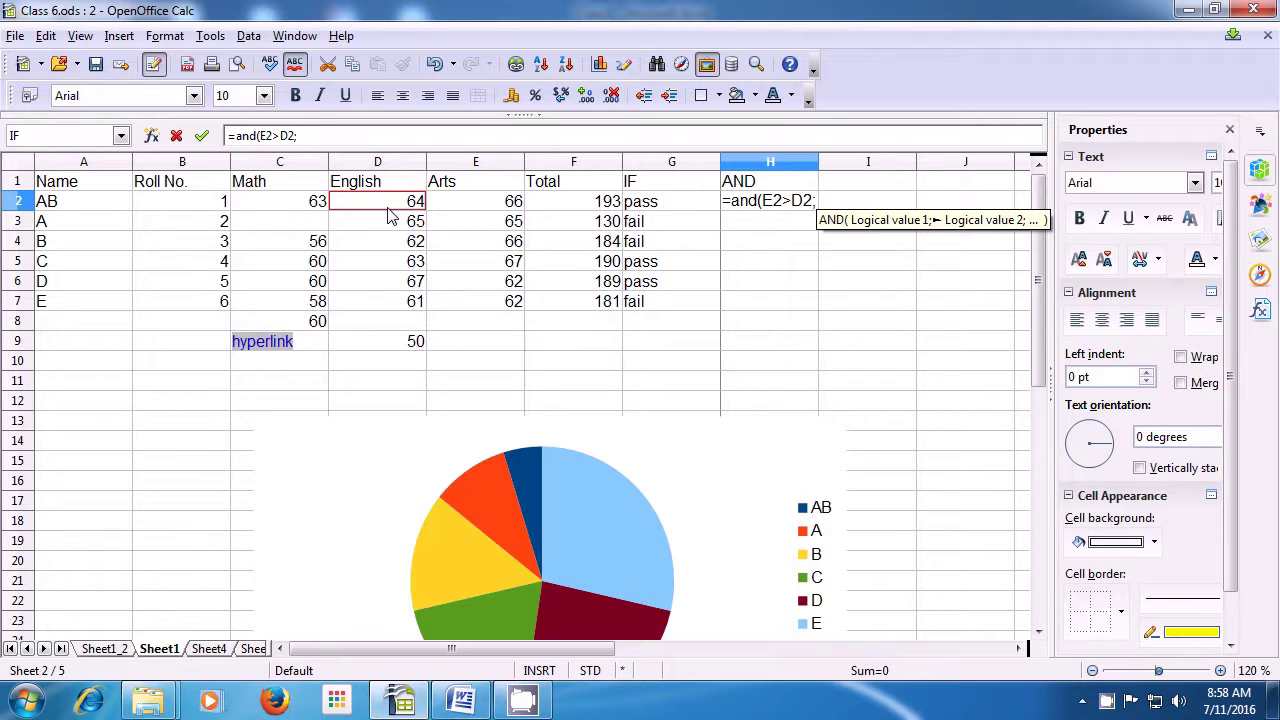
pyautogui.click(570, 204)
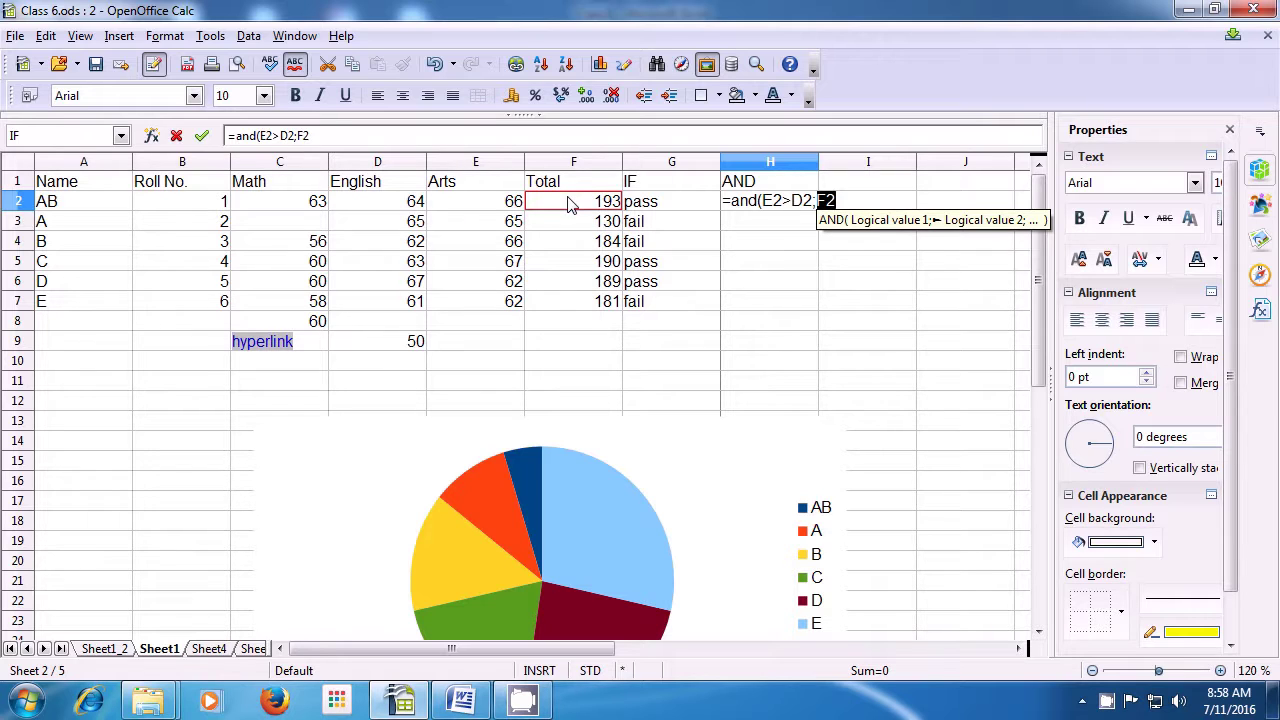
pyautogui.write('<')
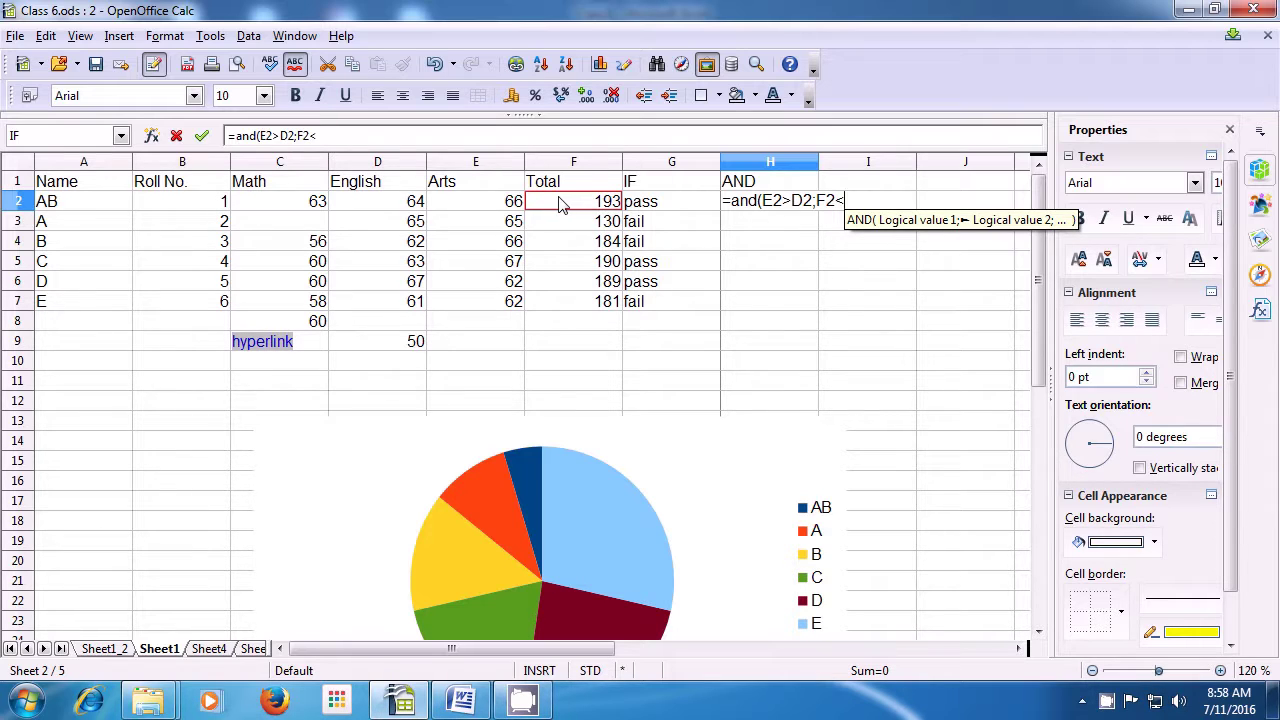
pyautogui.click(507, 203)
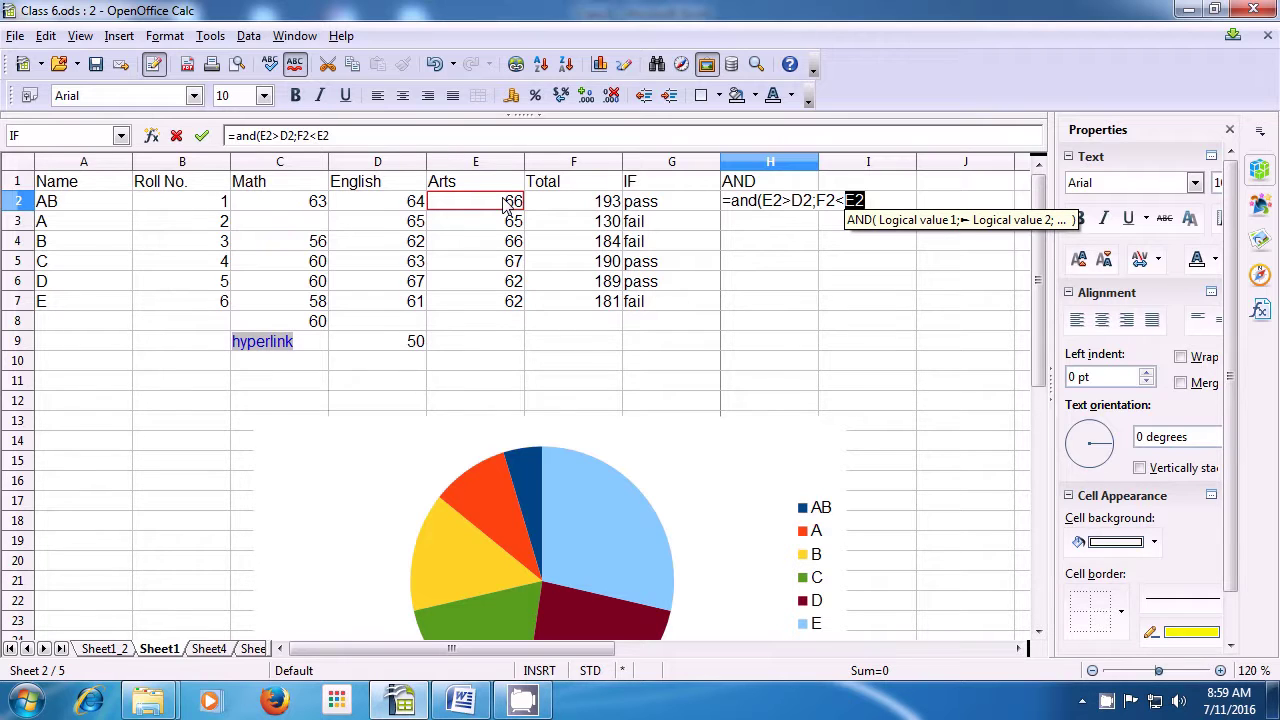
pyautogui.write(')')
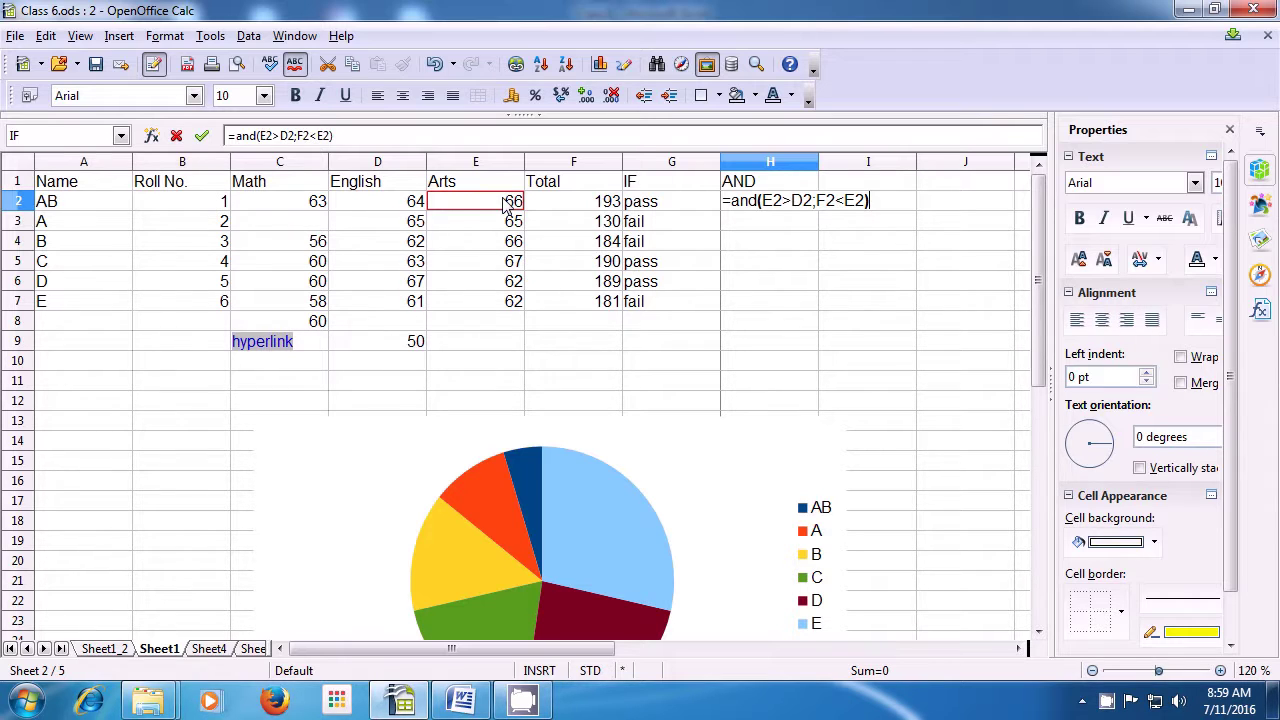
pyautogui.press('Return')
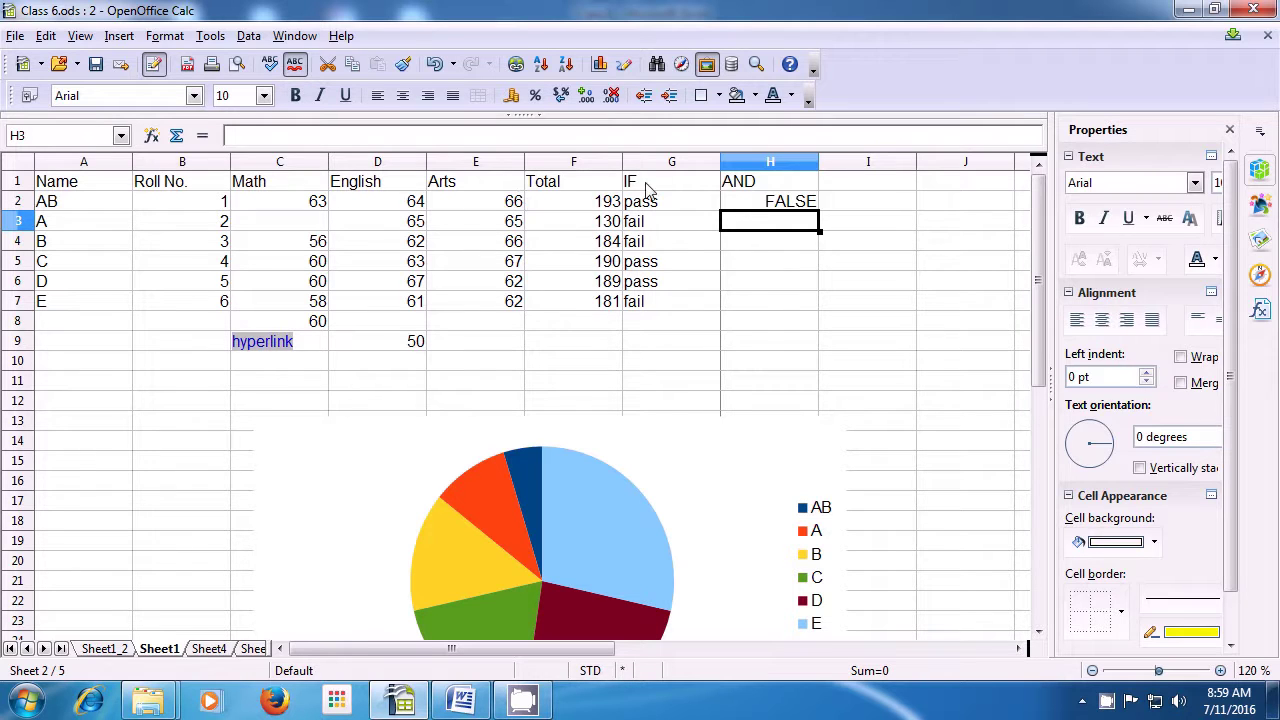
# Step: Examine the AND formula in cell H2 and the cells it refers to, leaving the formula as it is
pyautogui.click(757, 206)
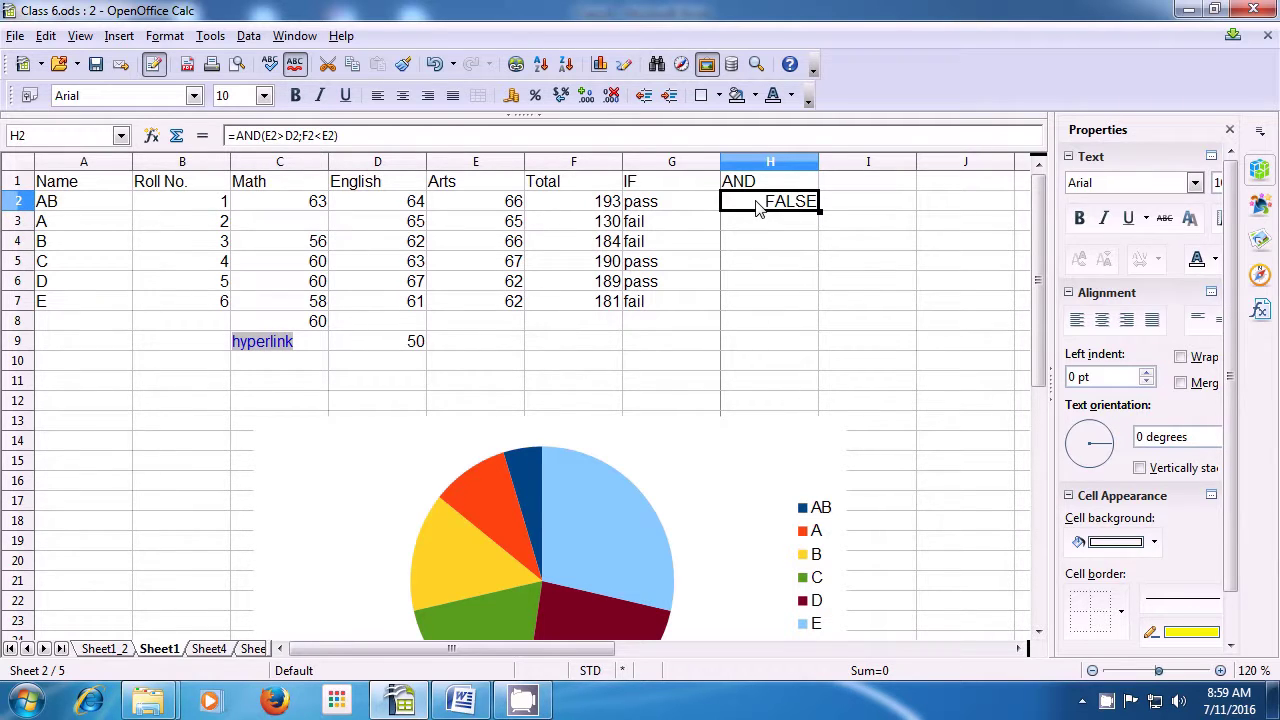
pyautogui.doubleClick(757, 206)
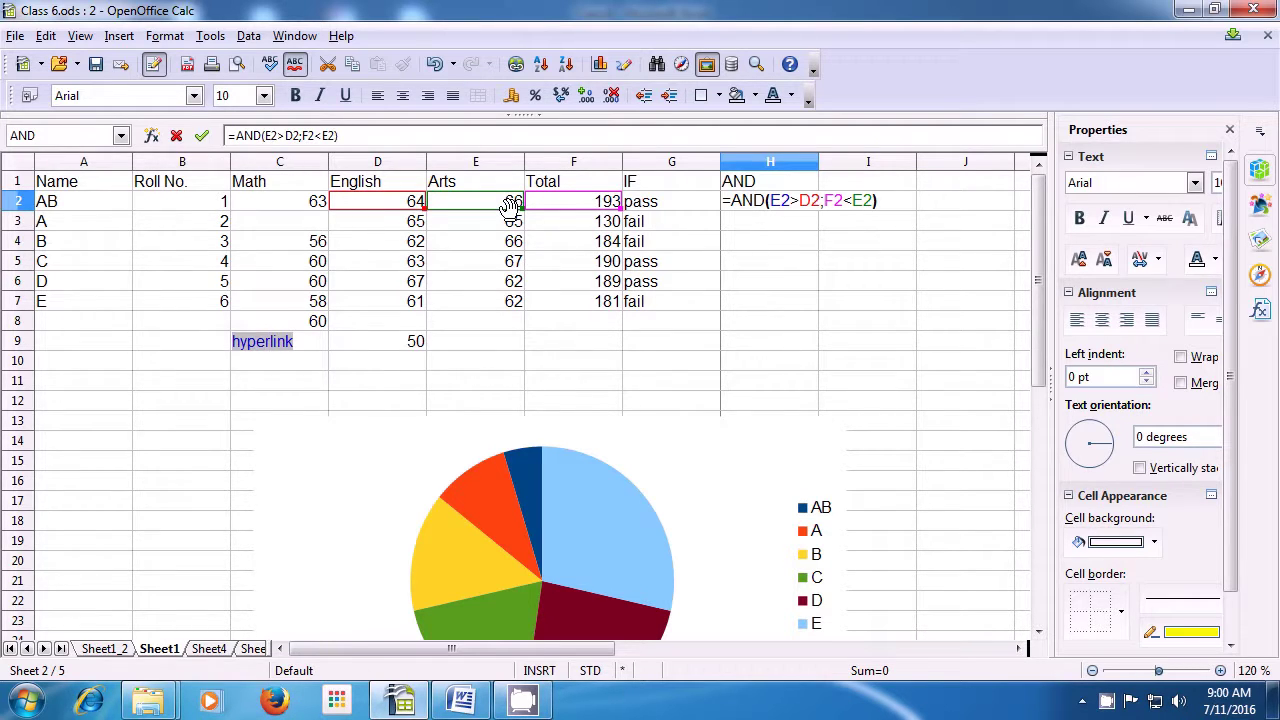
pyautogui.press('Return')
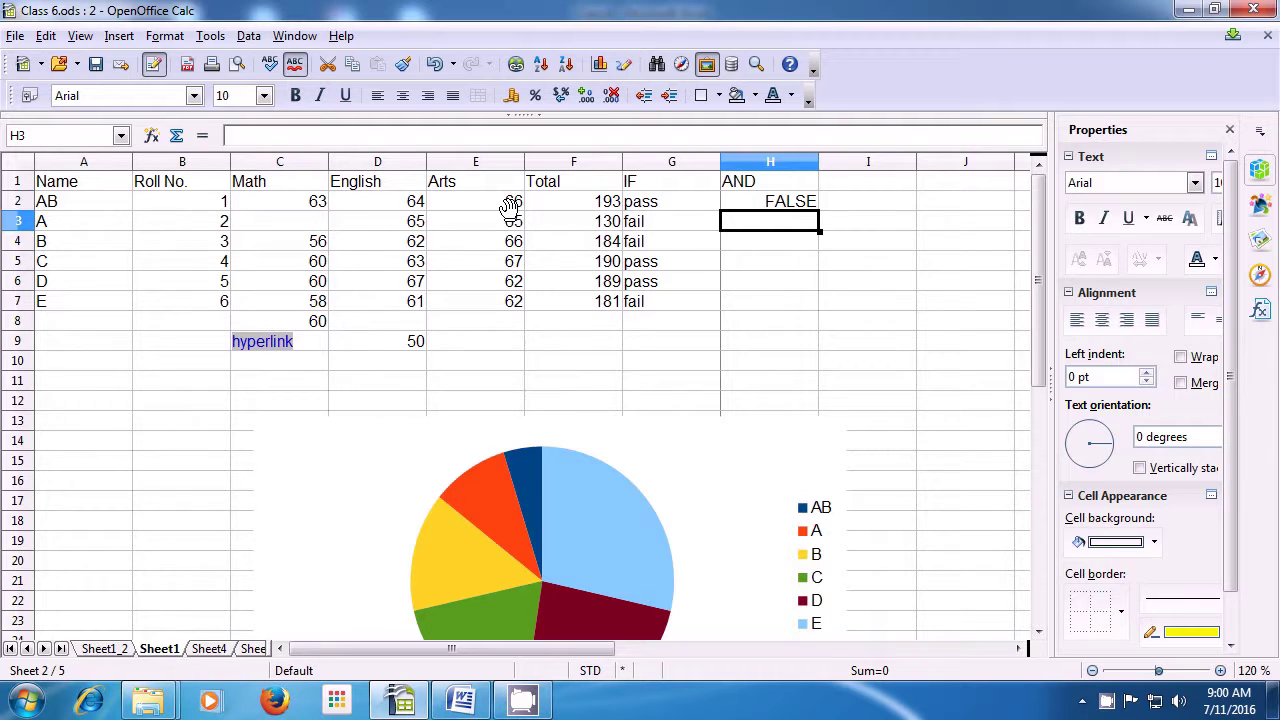
# Step: Enter the formula =AND(E3>D4;F3<E3) in cell H3 for the second student
pyautogui.write('=')
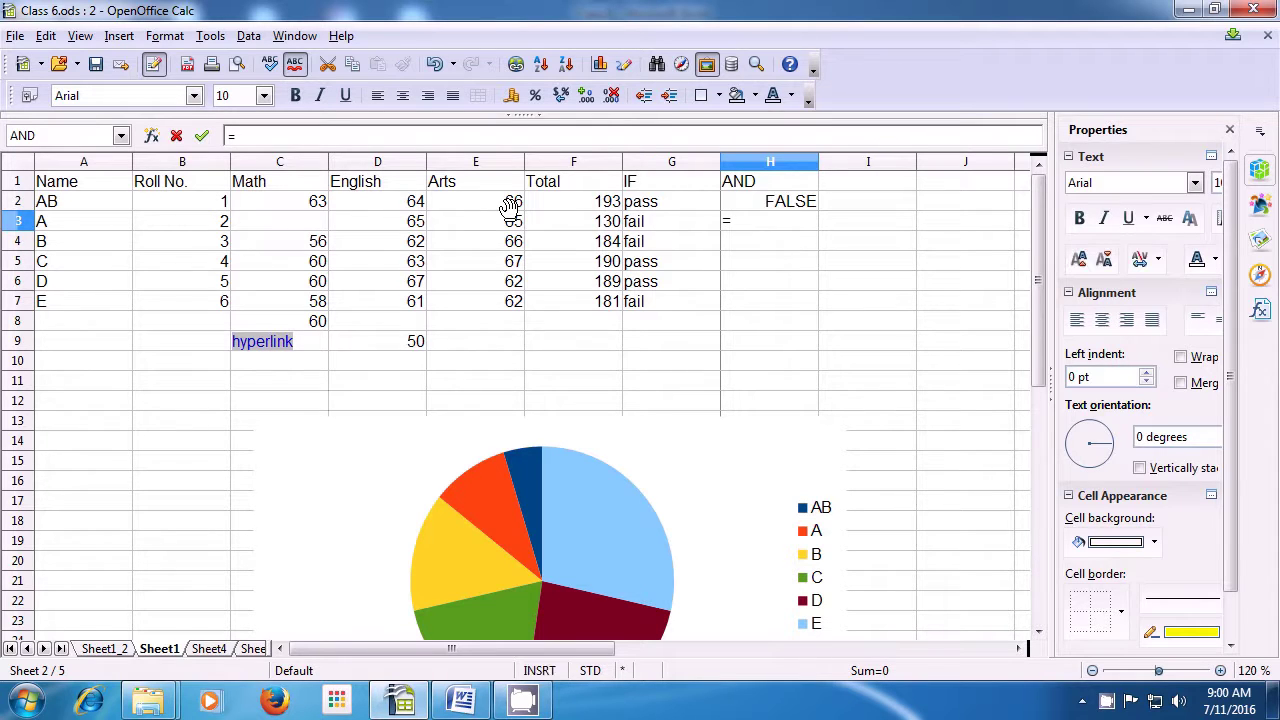
pyautogui.write('and')
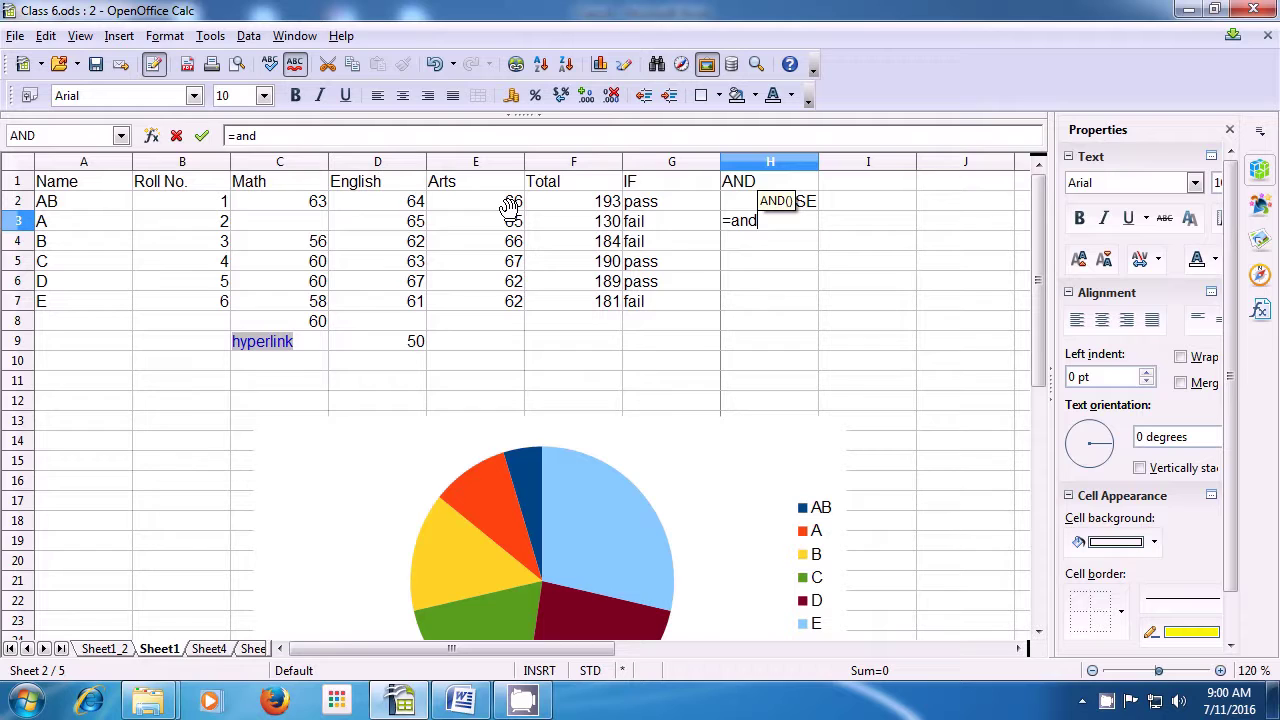
pyautogui.write('(')
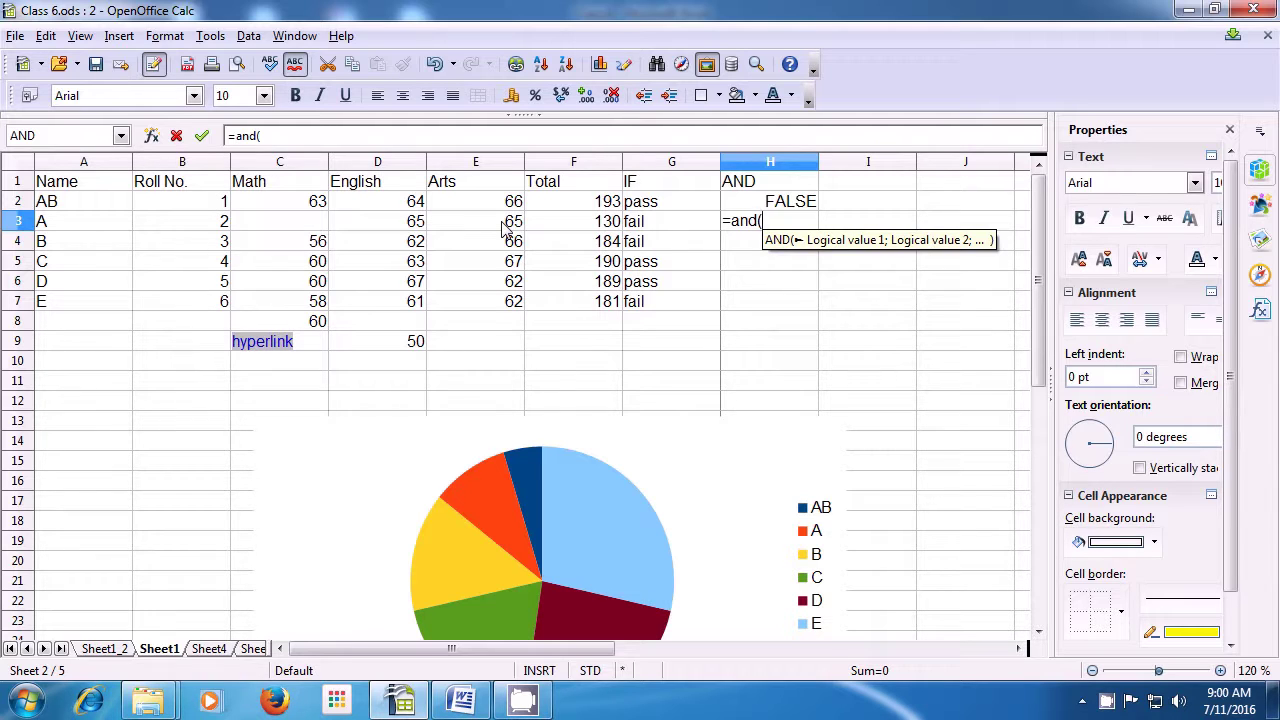
pyautogui.click(505, 228)
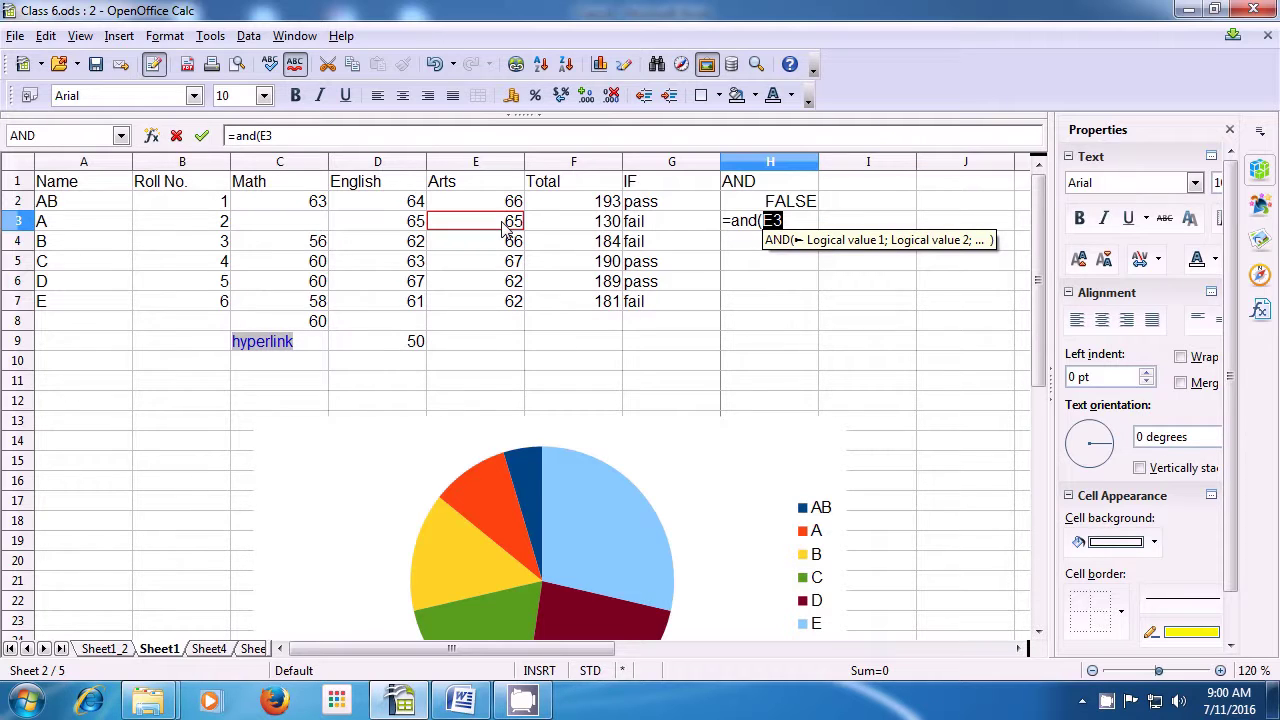
pyautogui.write('>')
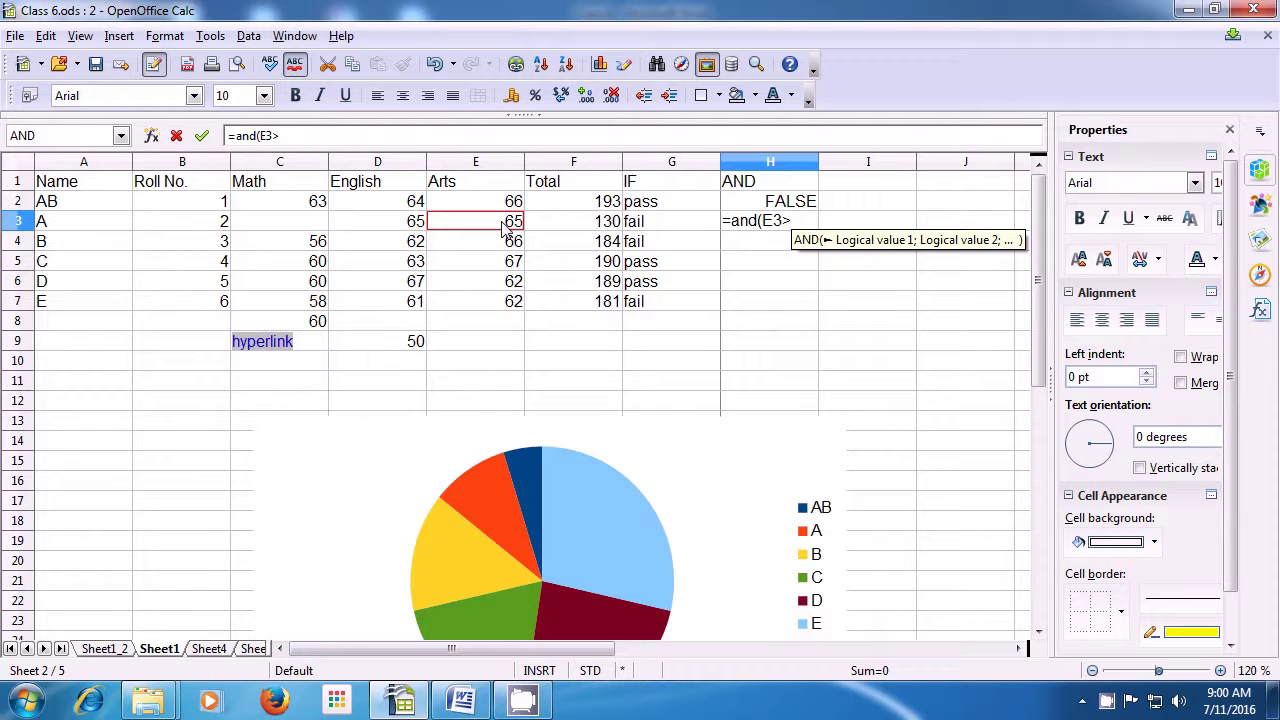
pyautogui.click(414, 245)
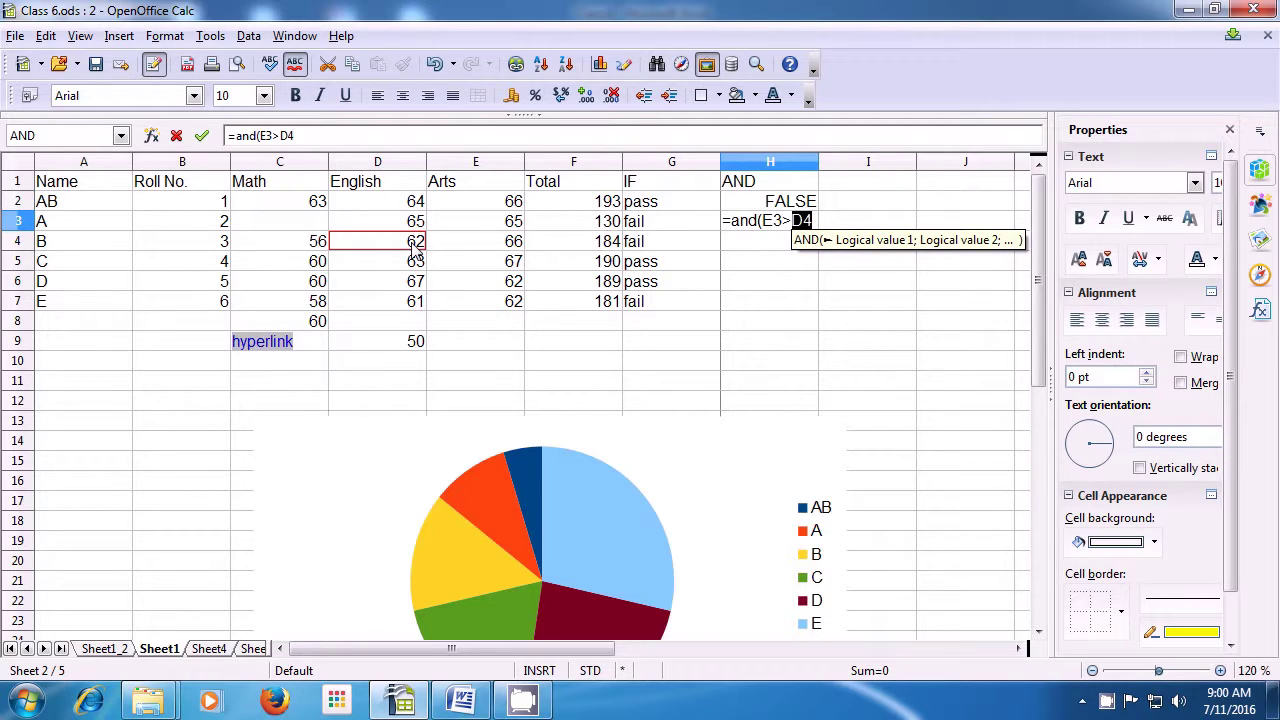
pyautogui.write(';')
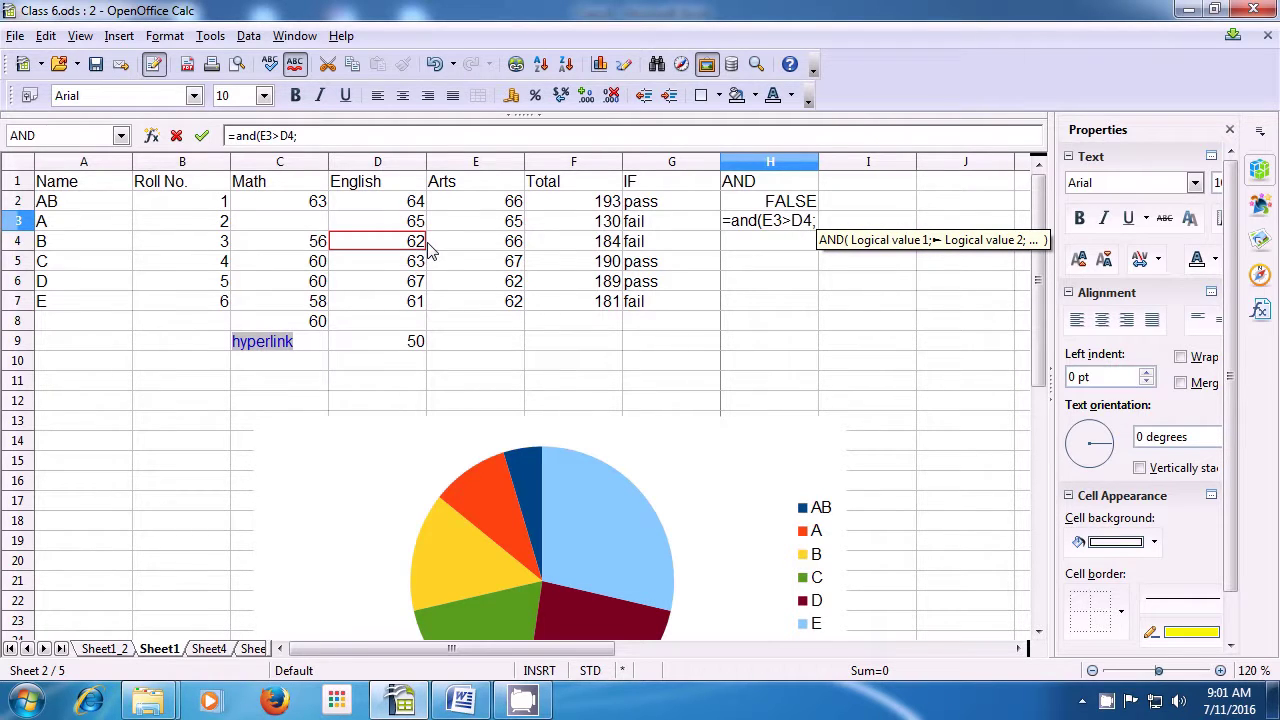
pyautogui.click(577, 230)
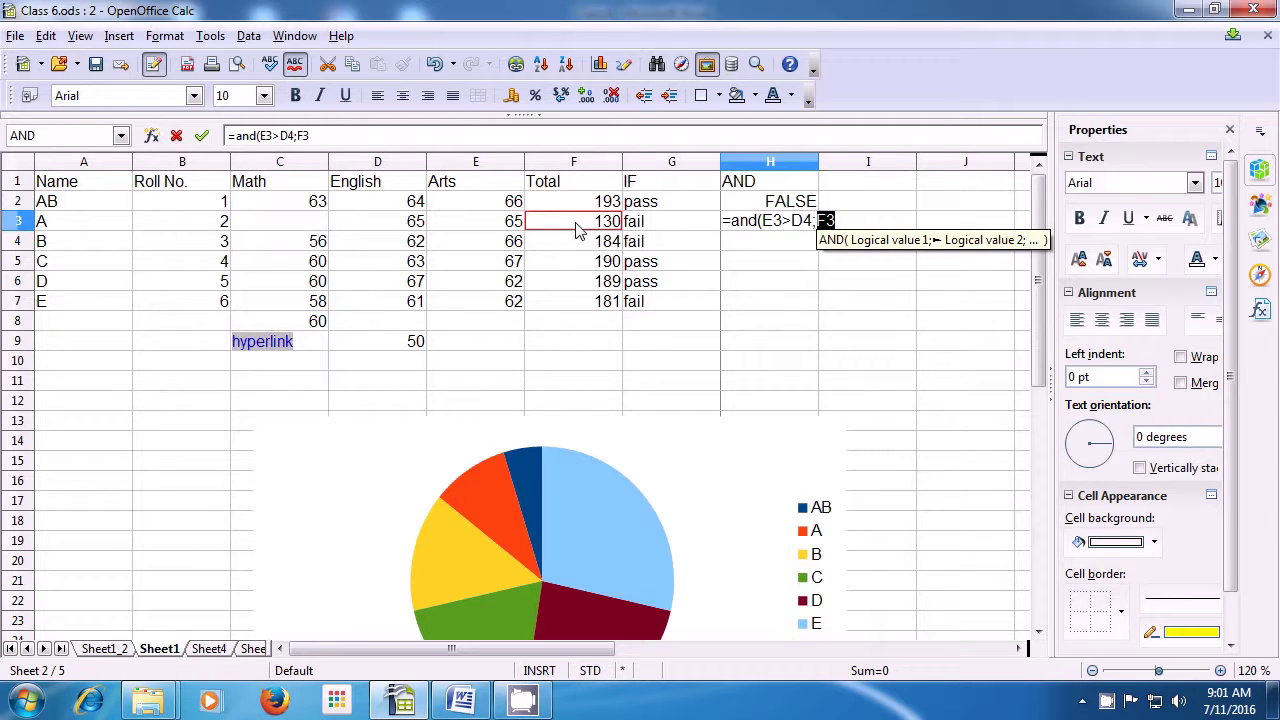
pyautogui.write('<')
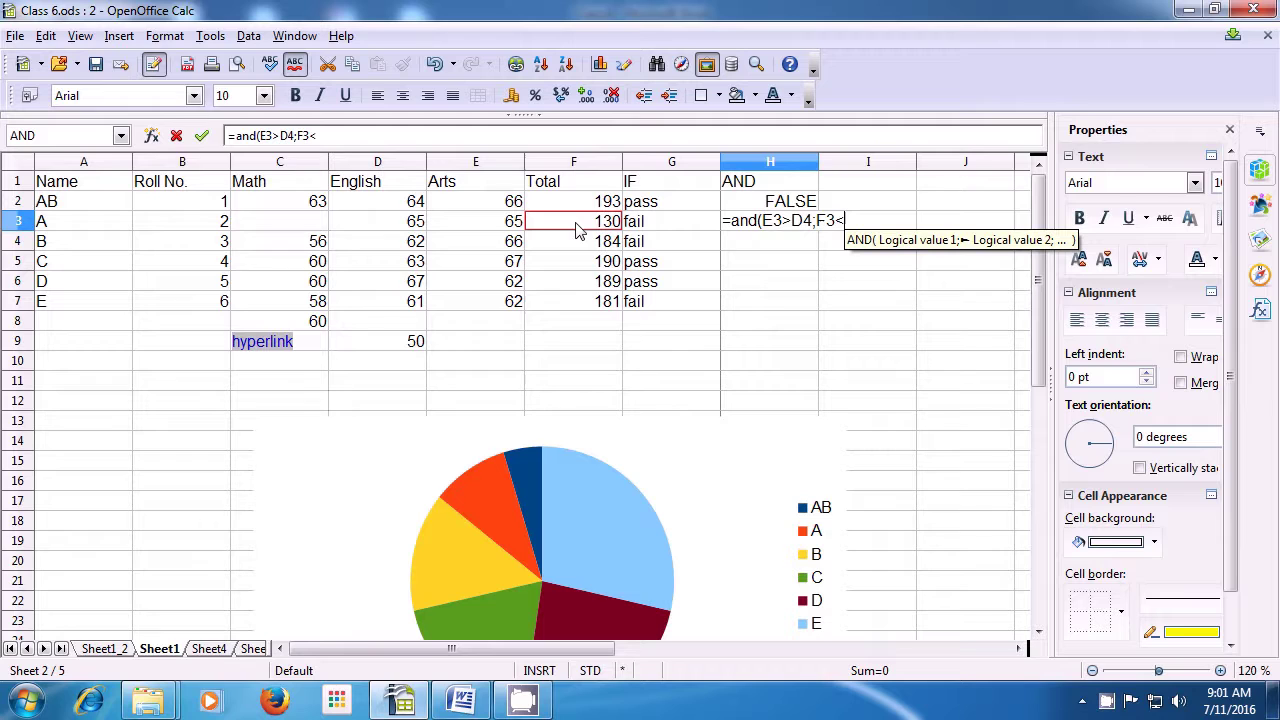
pyautogui.click(510, 225)
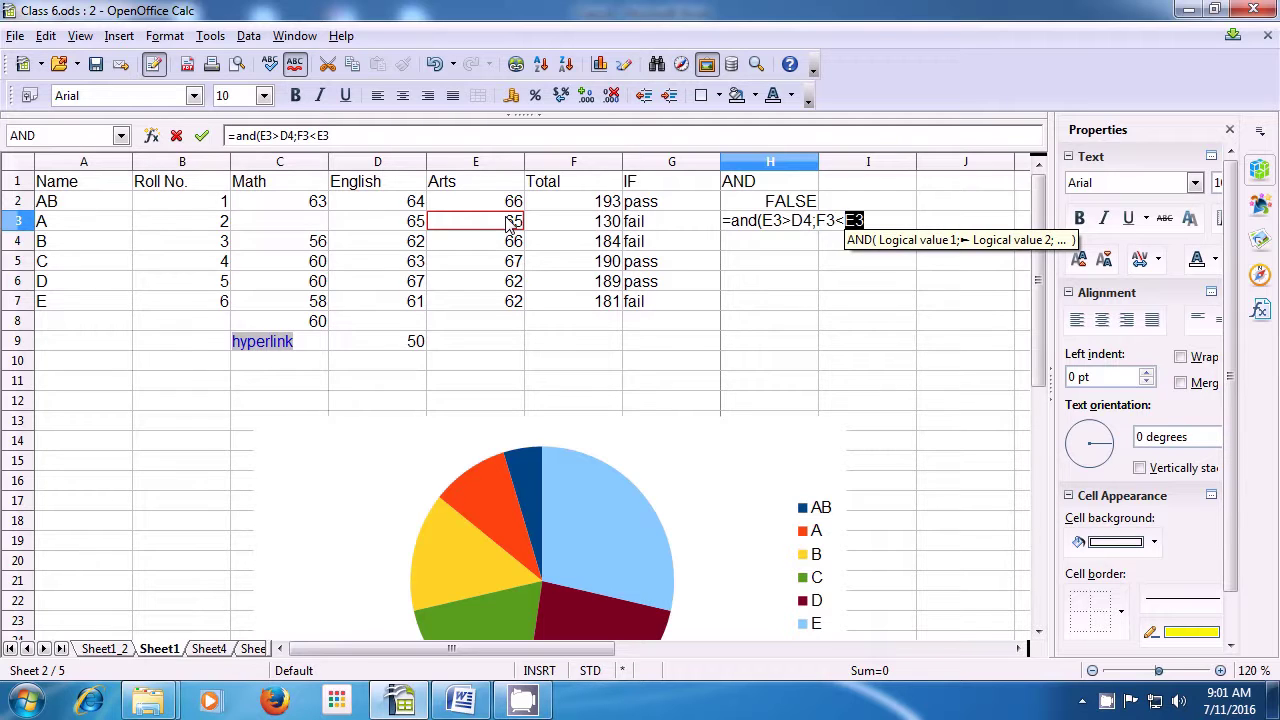
pyautogui.write(')')
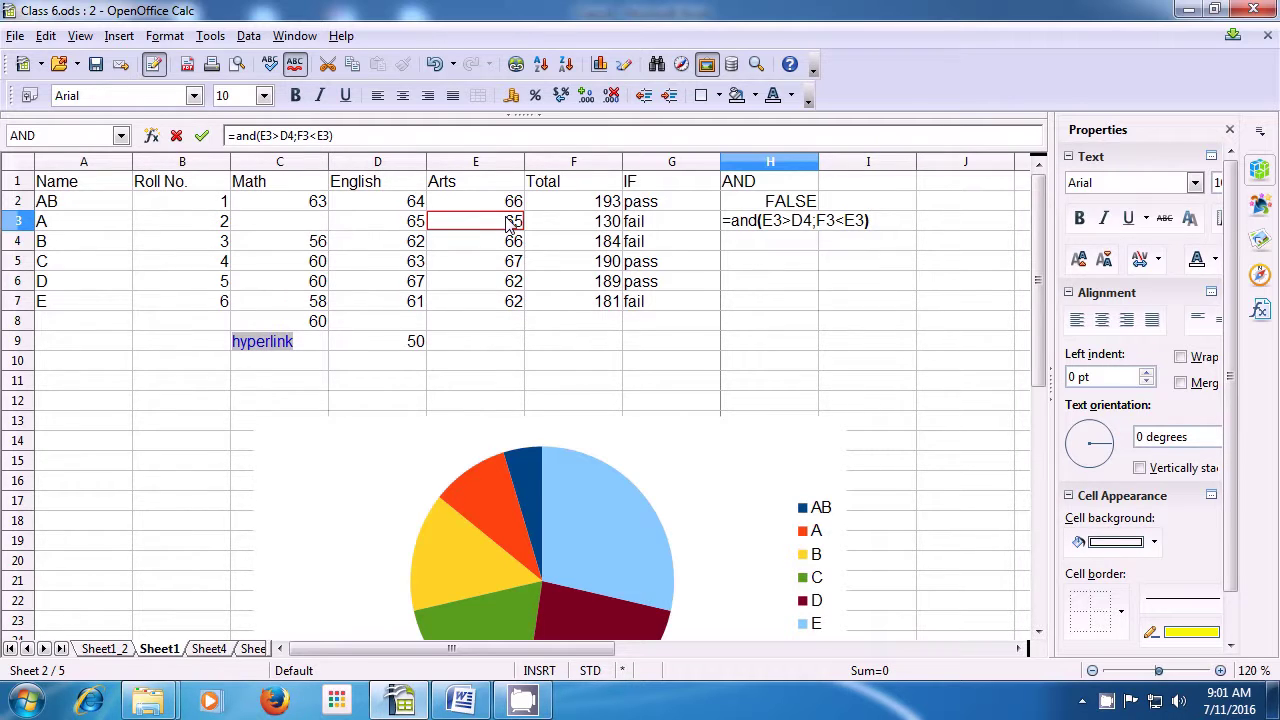
pyautogui.press('Return')
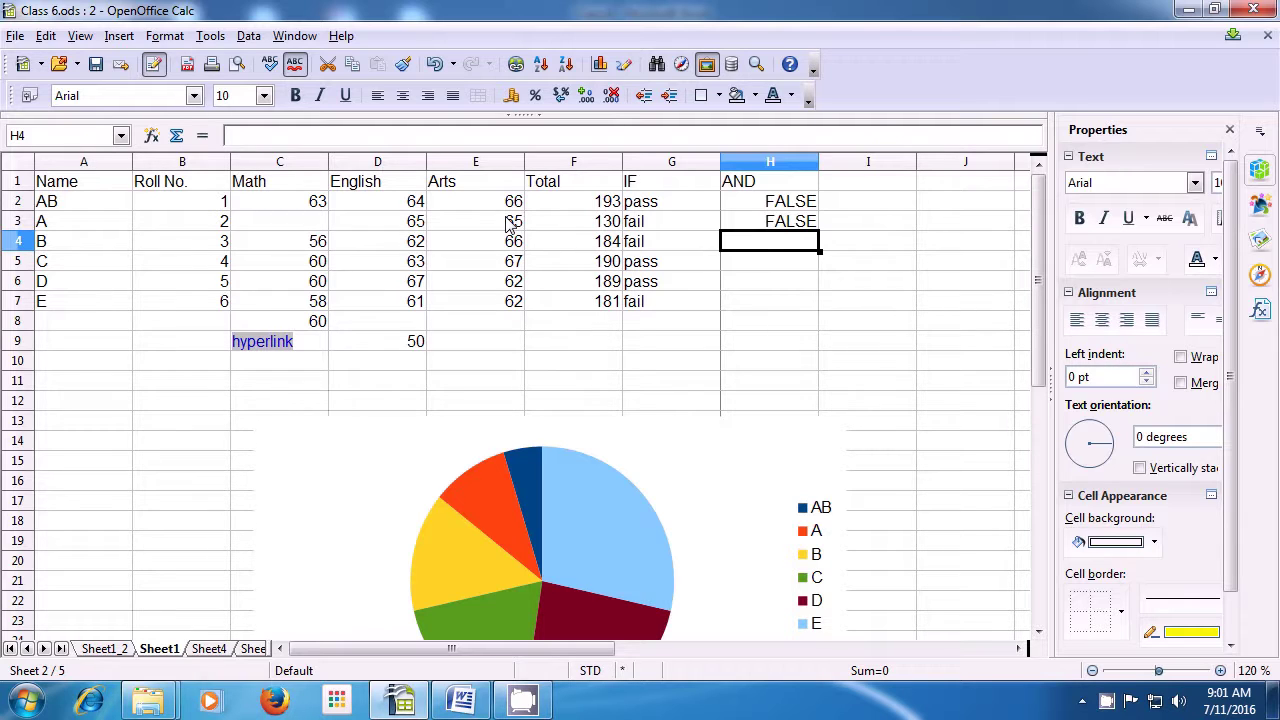
# Step: Change the second condition of the AND formula in cell H3 to F3>E3
pyautogui.press('Up')
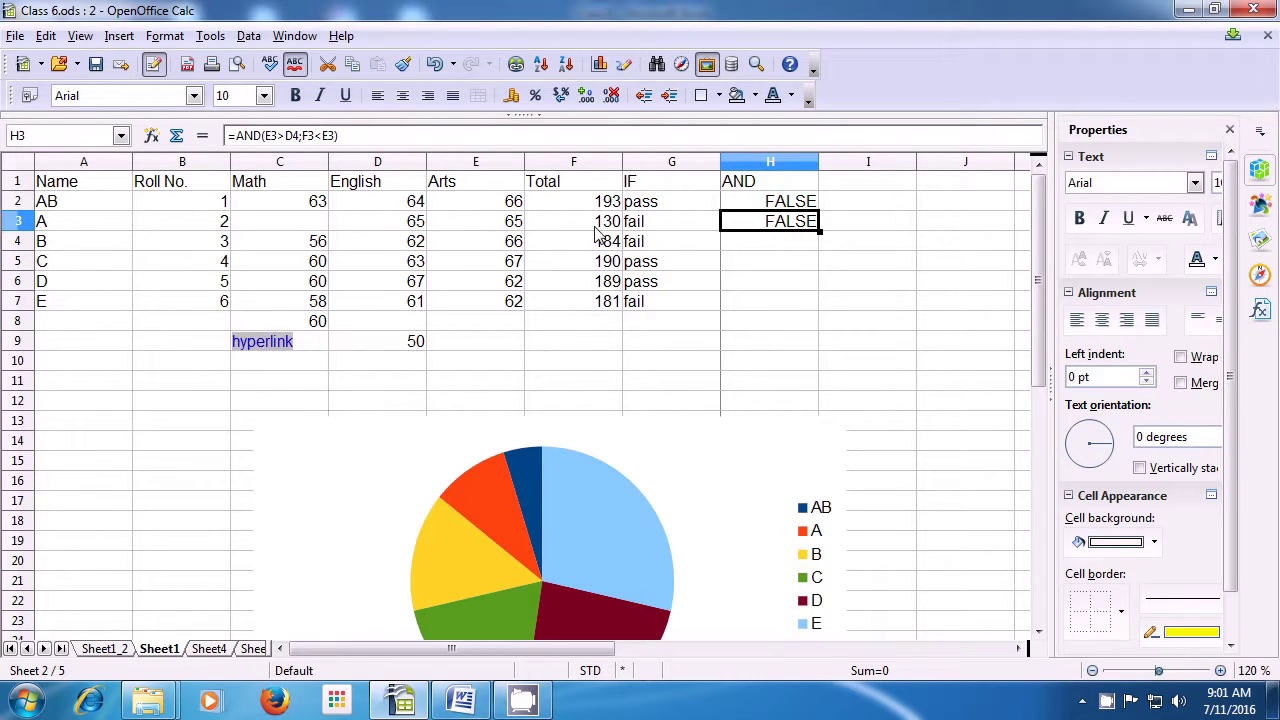
pyautogui.doubleClick(765, 233)
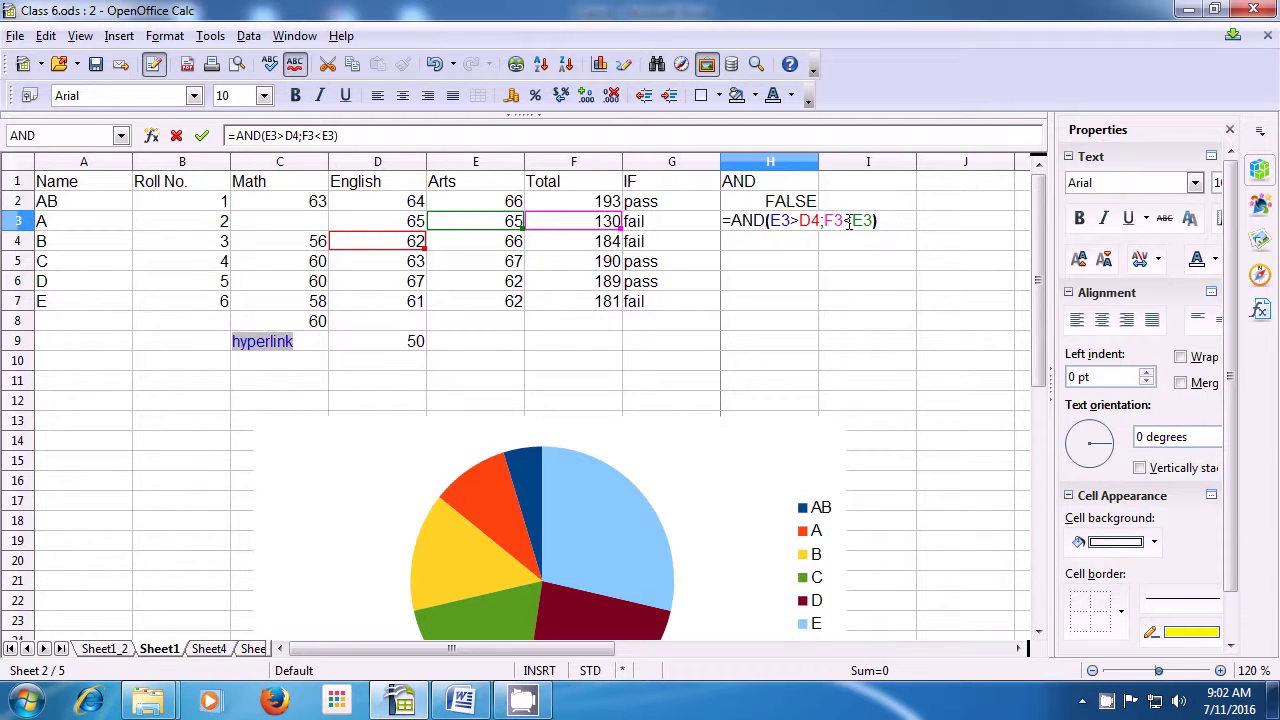
pyautogui.click(853, 221)
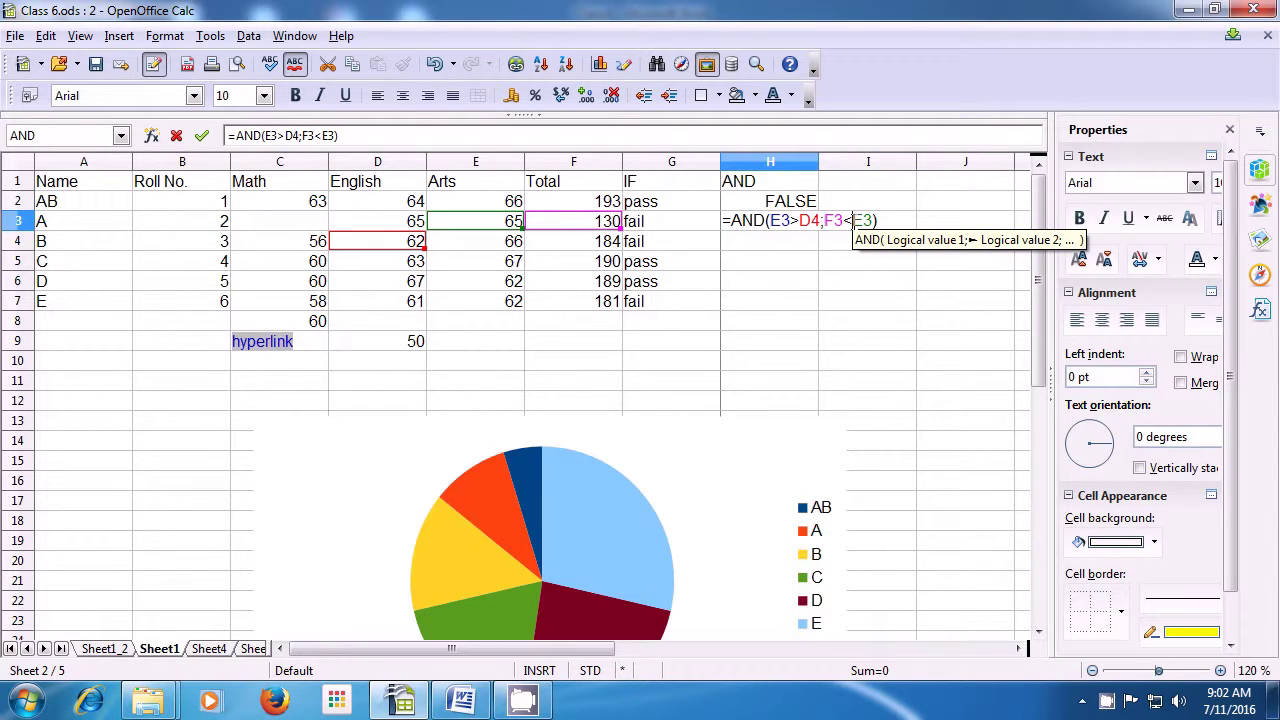
pyautogui.press('BackSpace')
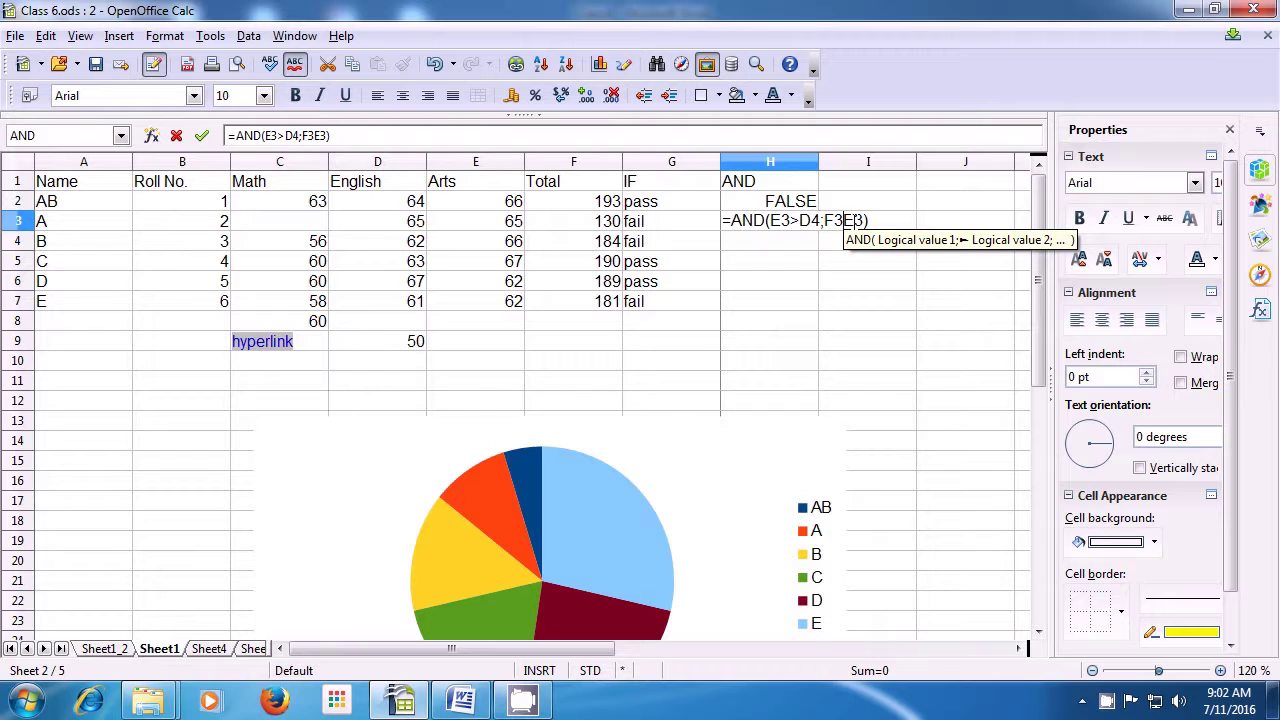
pyautogui.write('>')
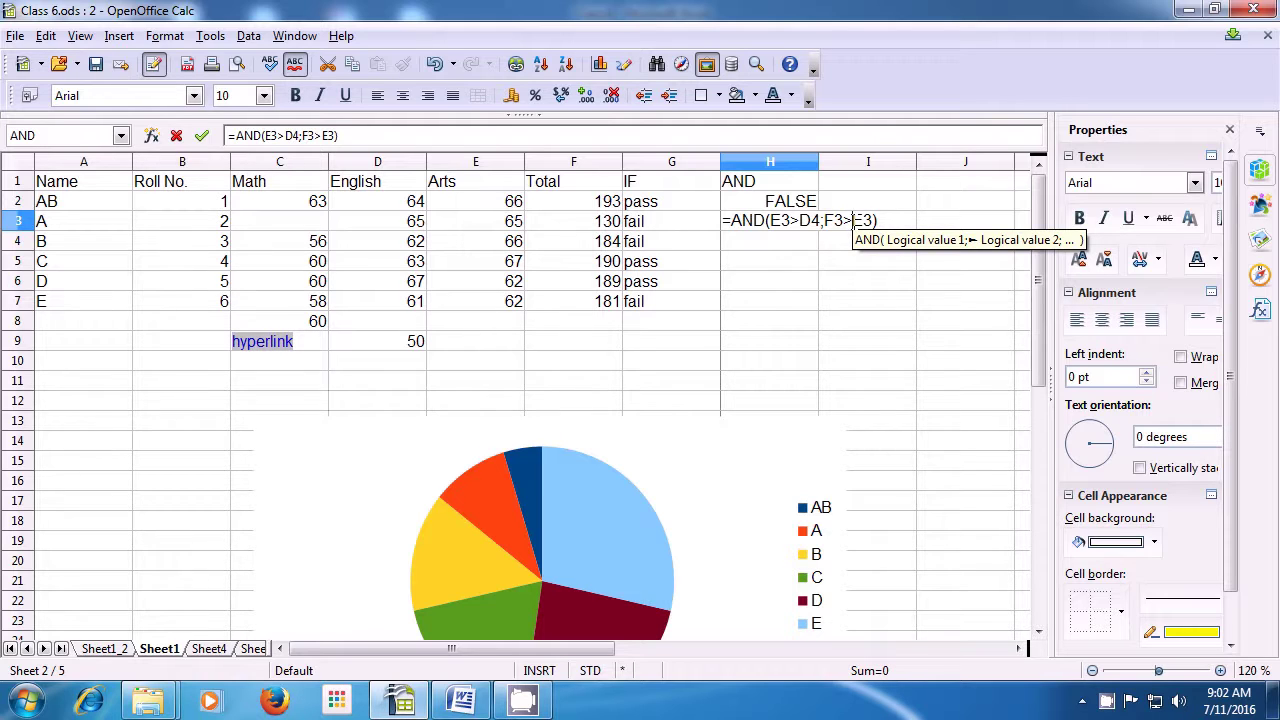
pyautogui.press('Return')
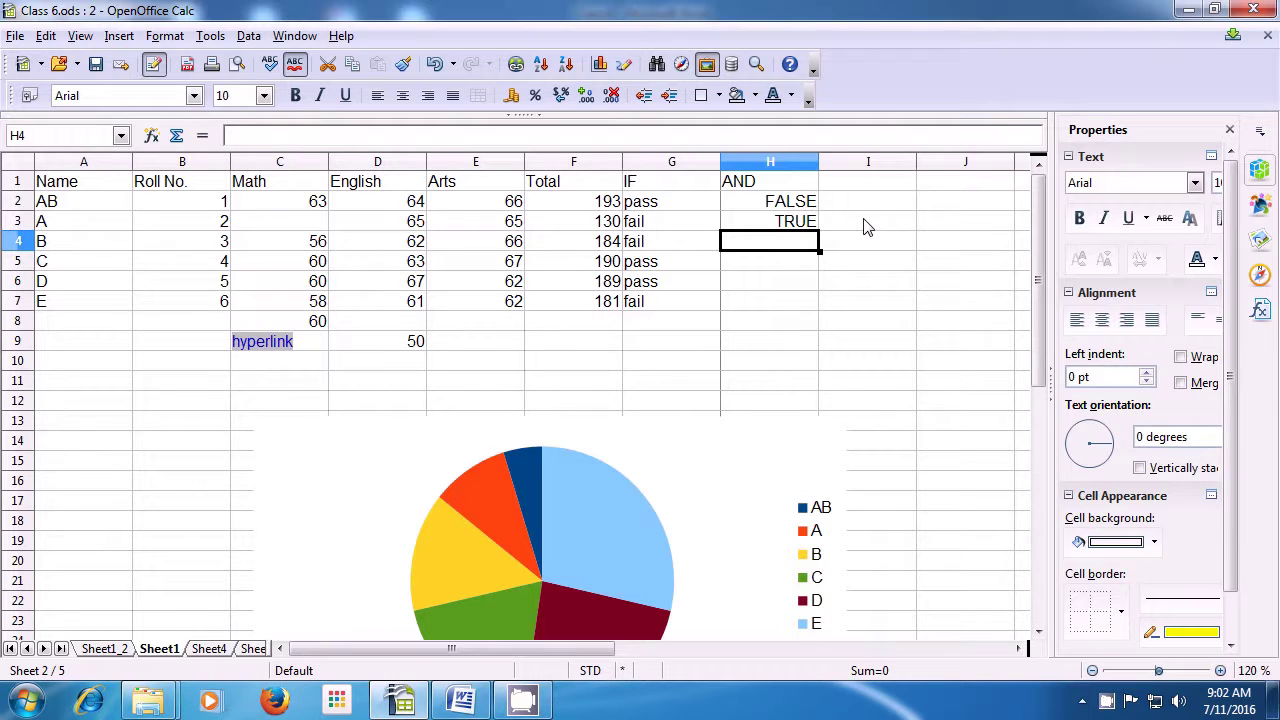
# Step: Examine the edited AND formula in cell H3 and the cells it compares
pyautogui.click(777, 229)
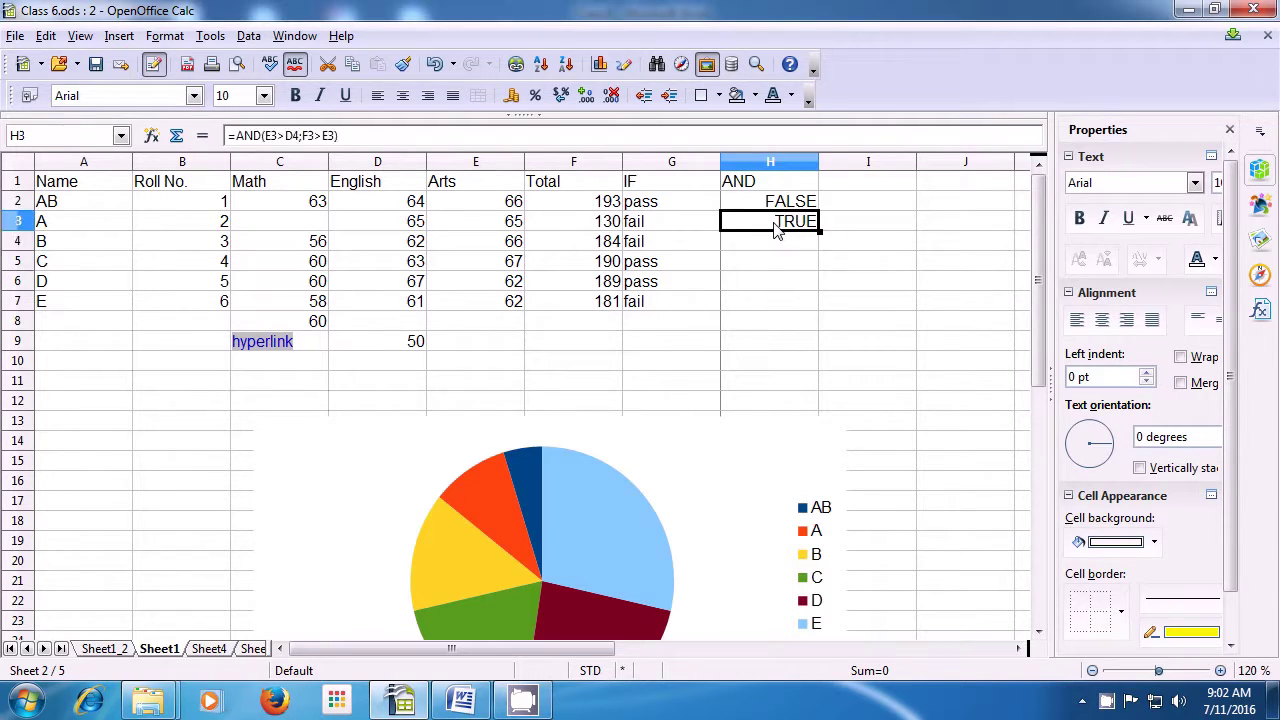
pyautogui.doubleClick(777, 229)
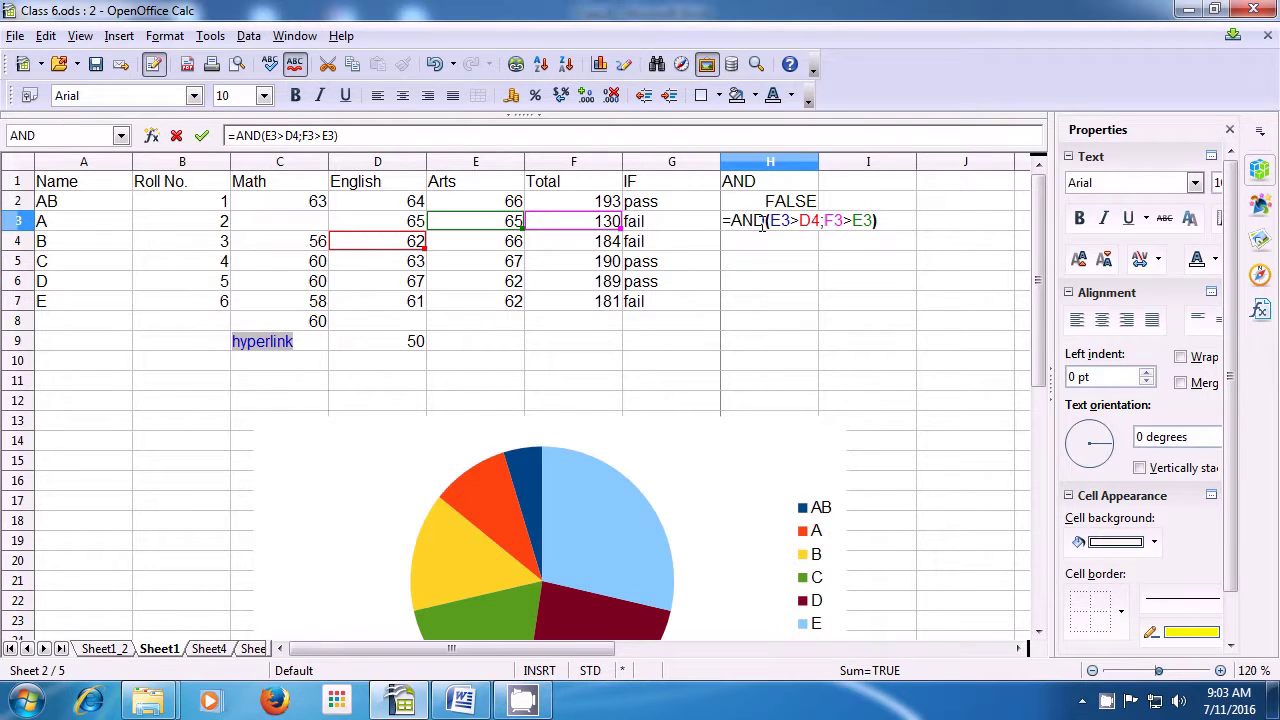
pyautogui.press('Return')
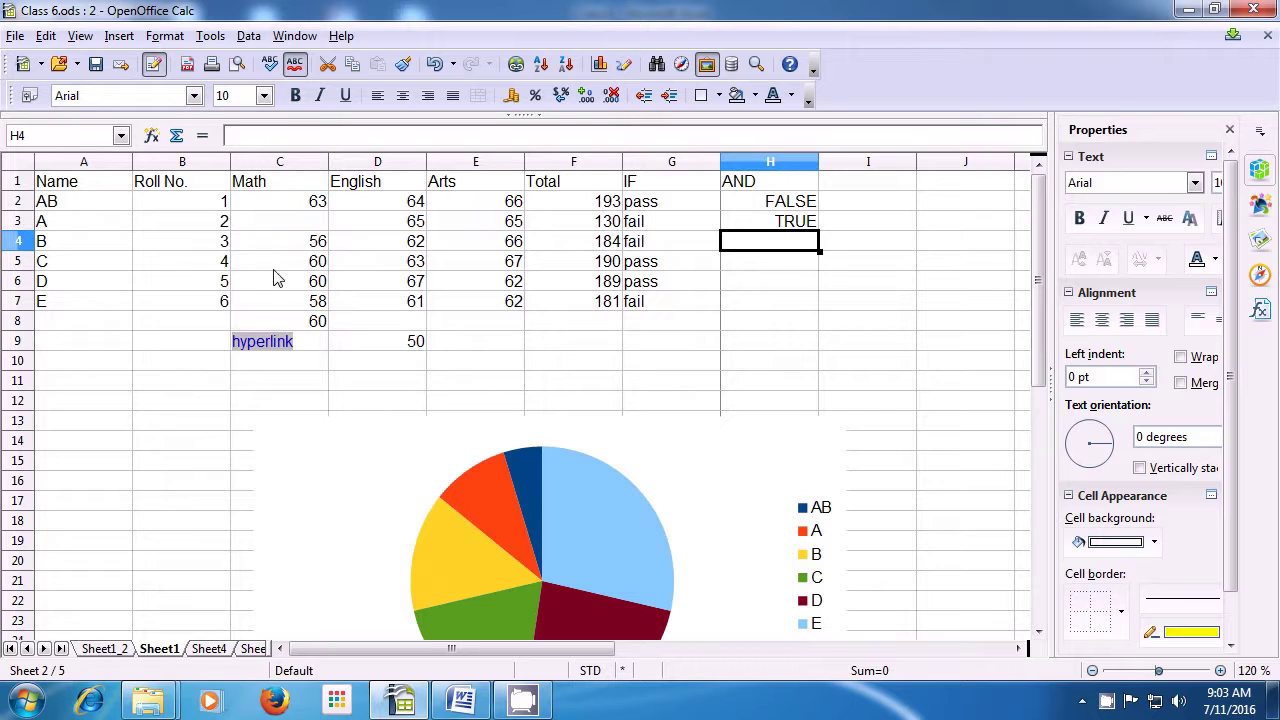
# Step: Enter the column heading "OR" in cell I1, beside the AND heading
pyautogui.click(869, 185)
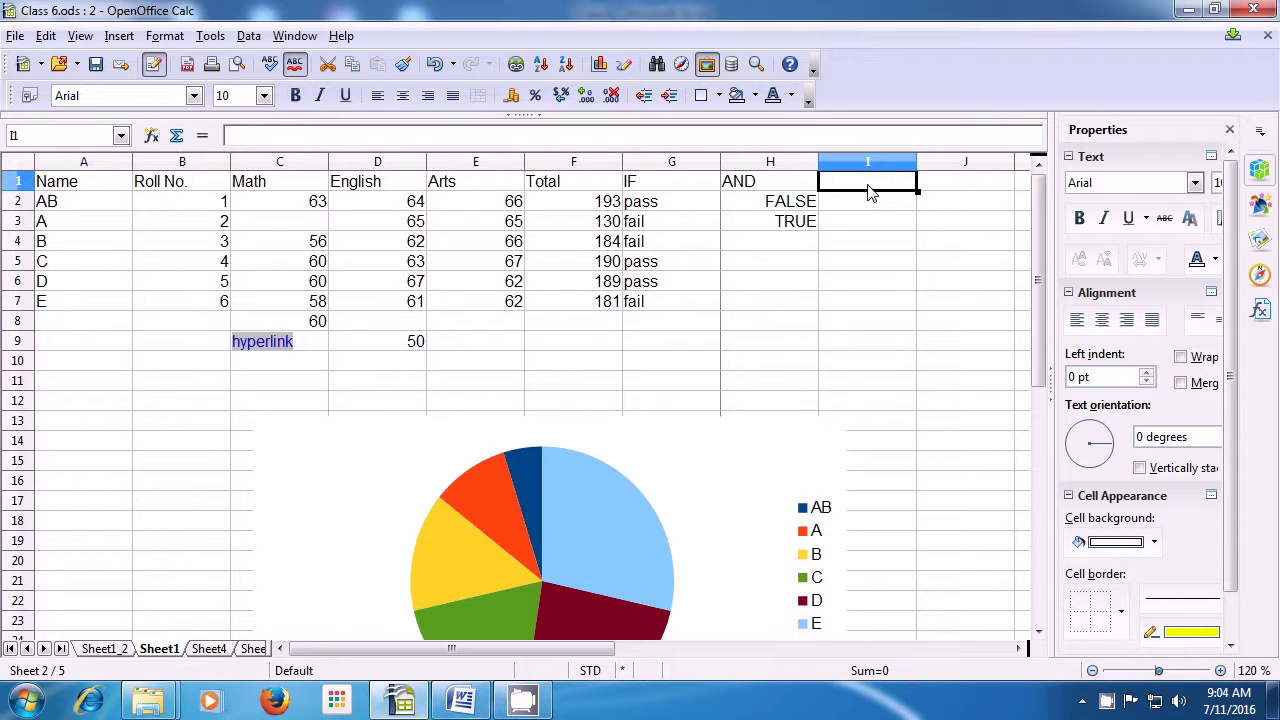
pyautogui.write('OR')
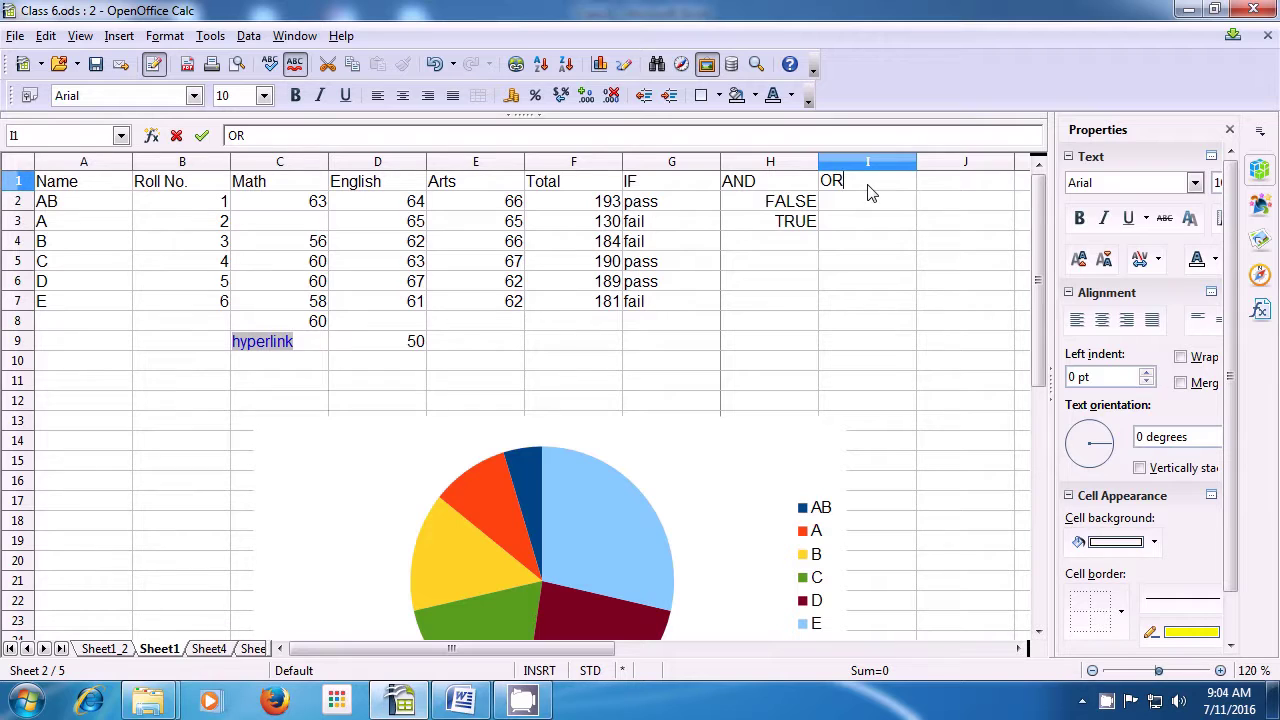
pyautogui.press('Return')
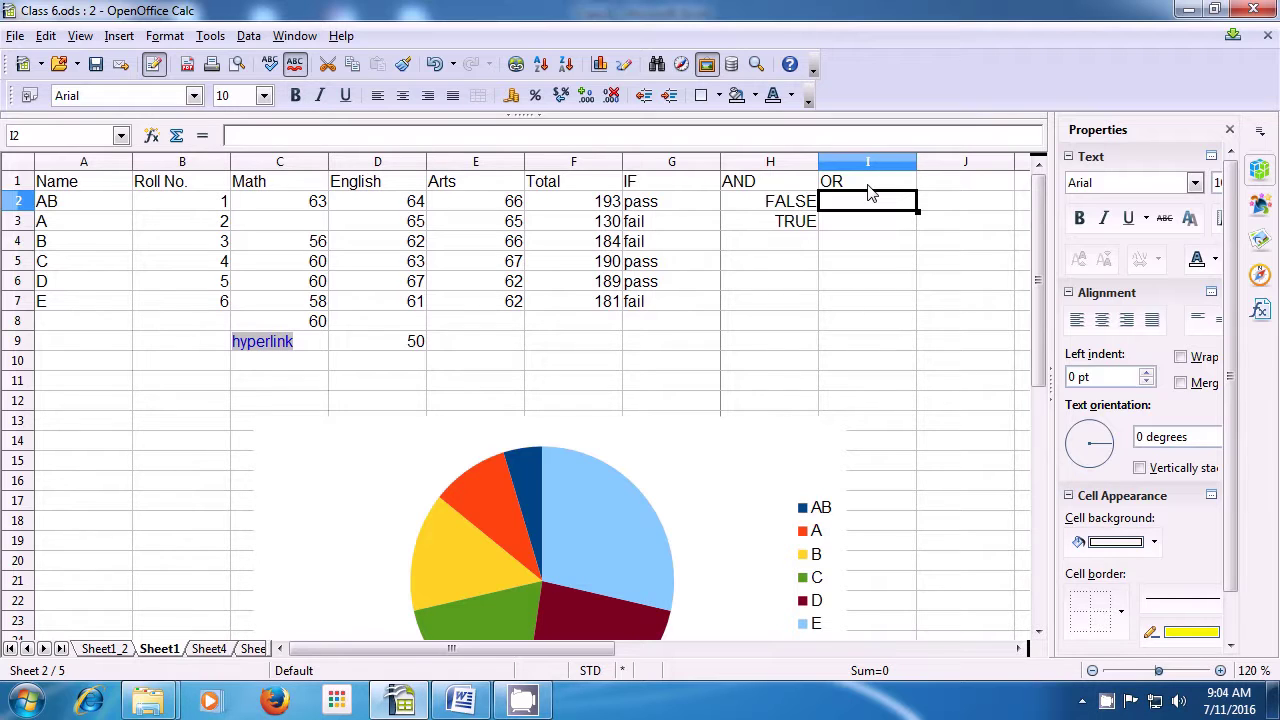
# Step: Enter the formula =OR(F2>E2;F2<E2) in cell I2 for the first student
pyautogui.write('=')
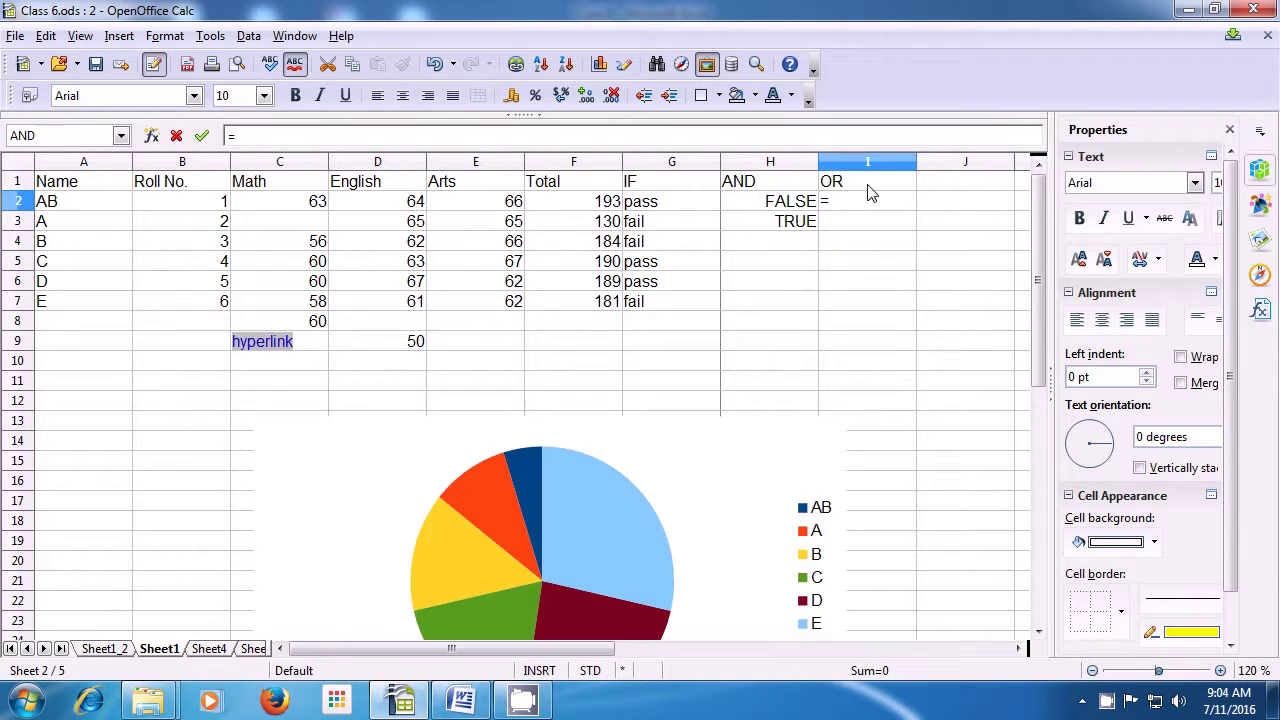
pyautogui.write('or')
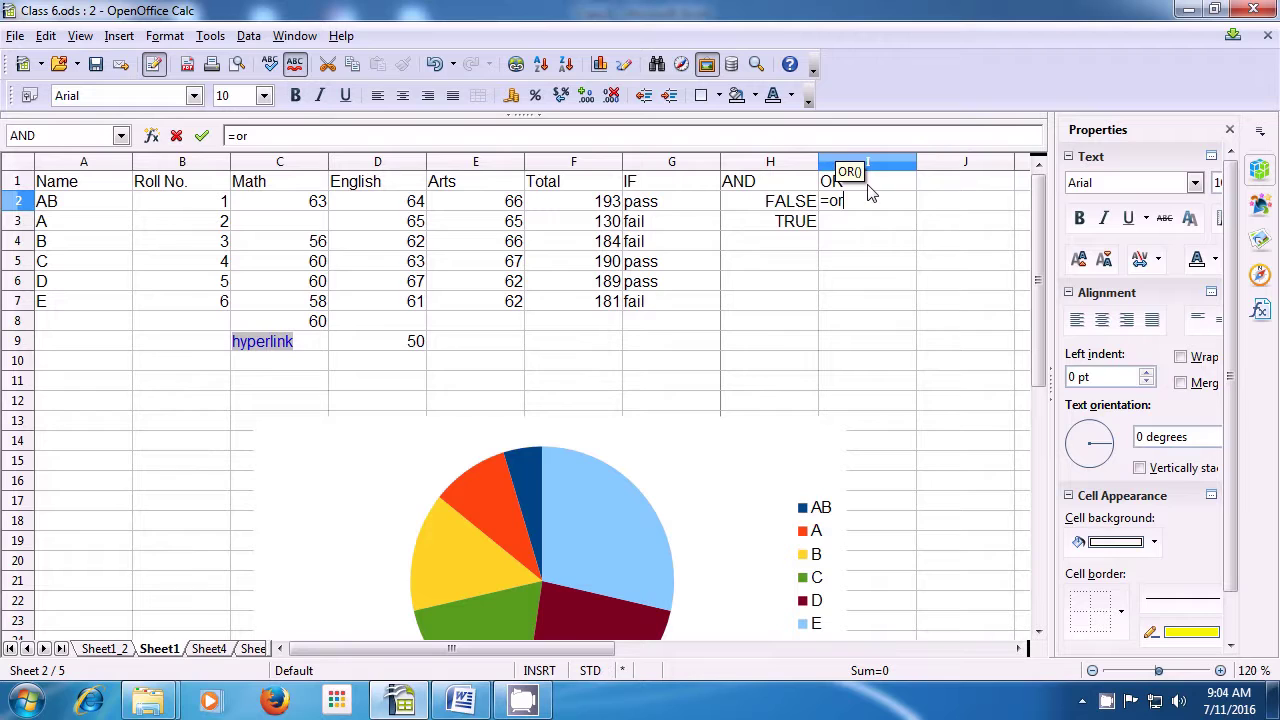
pyautogui.write('(')
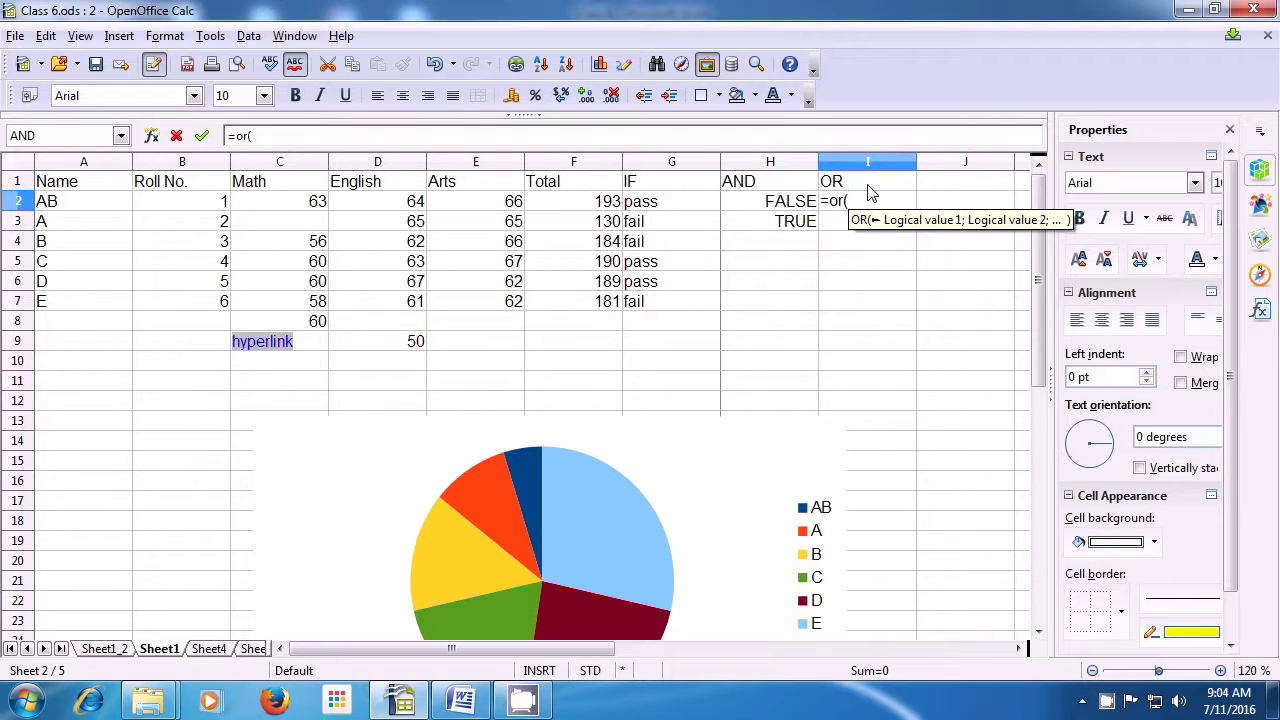
pyautogui.click(597, 208)
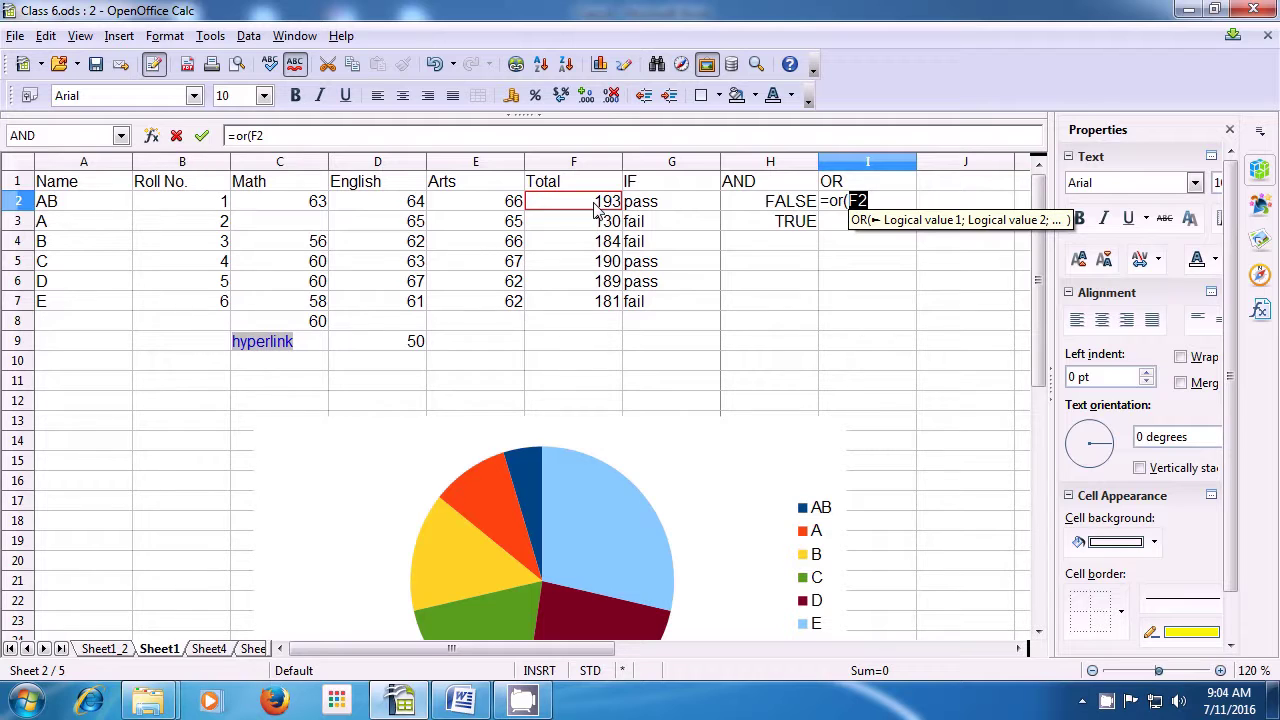
pyautogui.write('>')
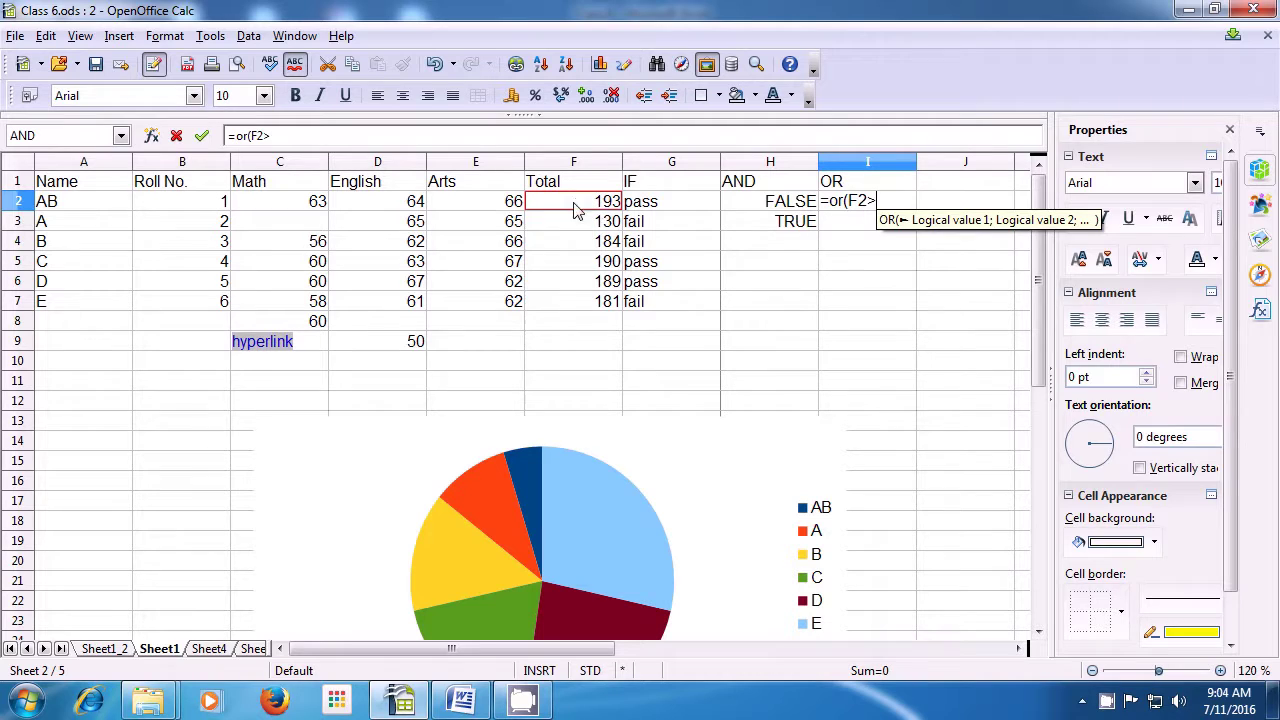
pyautogui.click(497, 205)
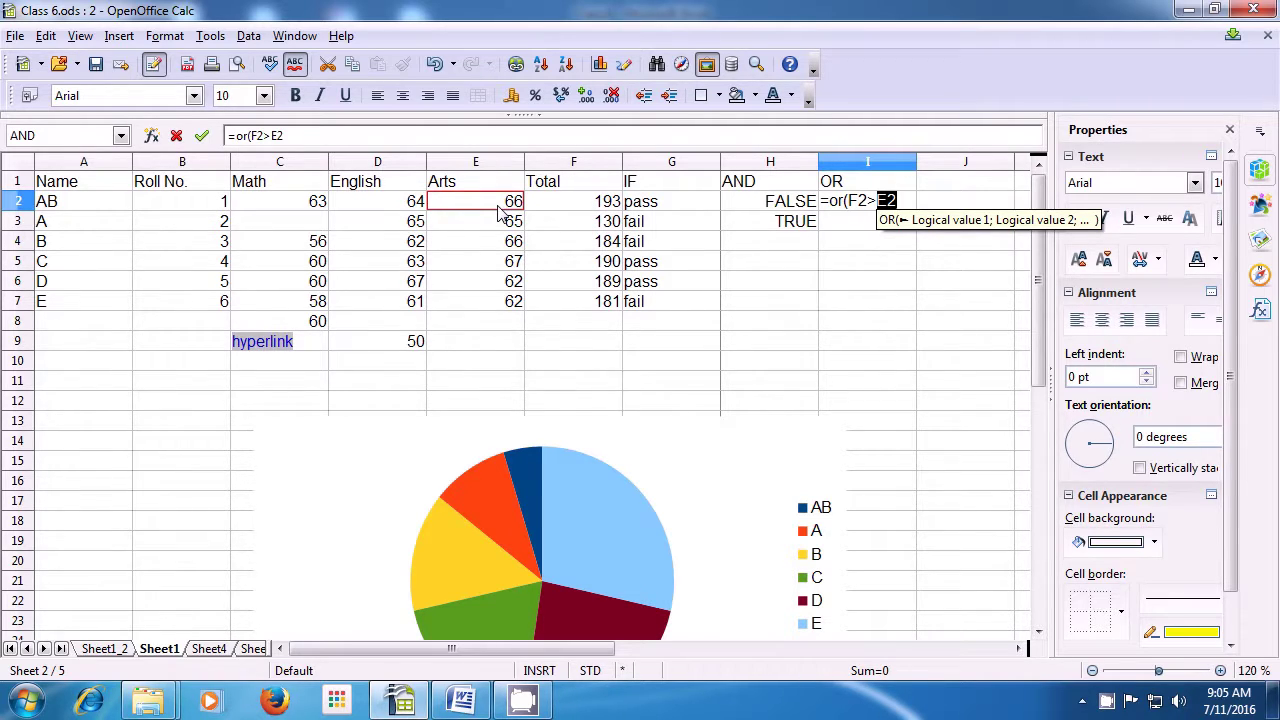
pyautogui.write(';')
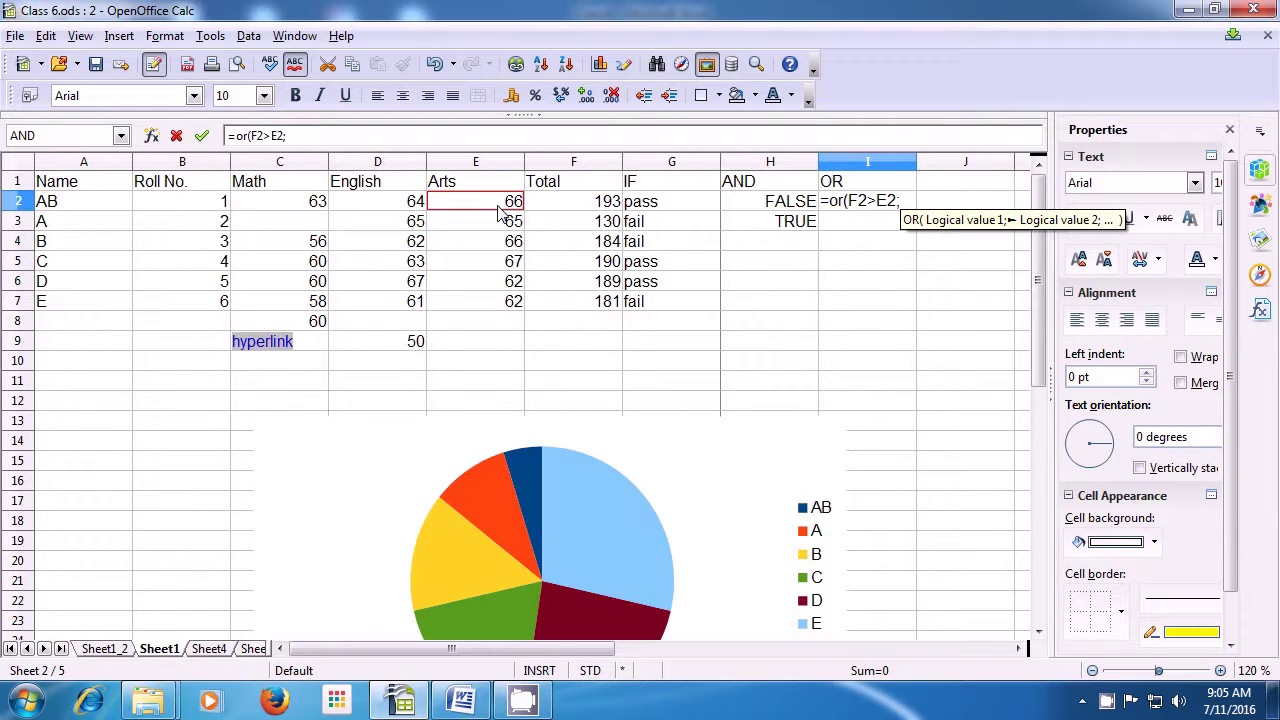
pyautogui.click(562, 204)
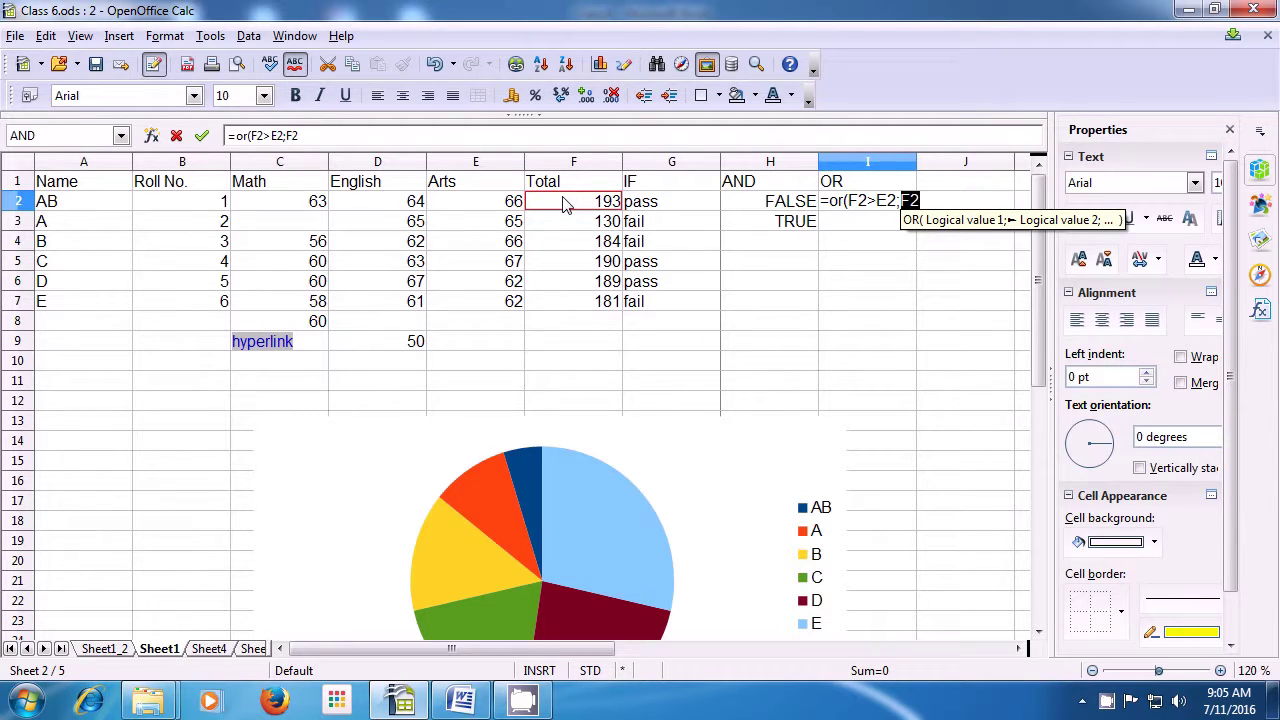
pyautogui.write('<')
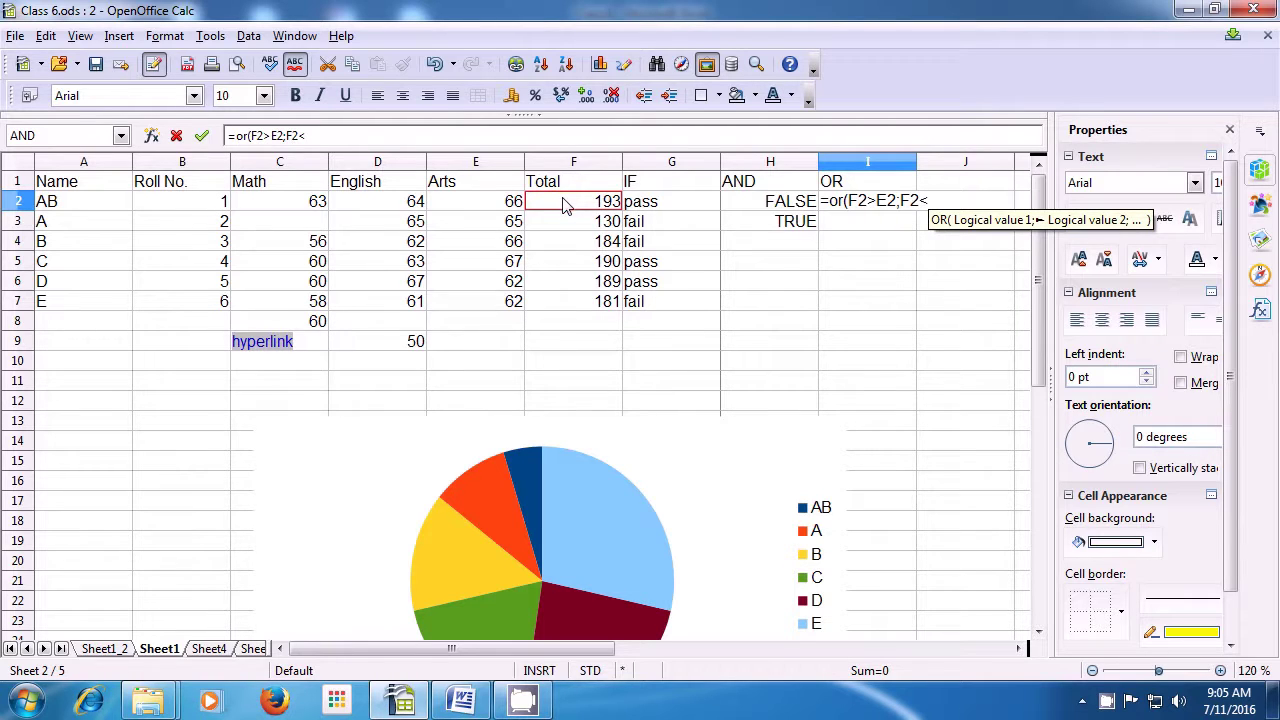
pyautogui.click(490, 208)
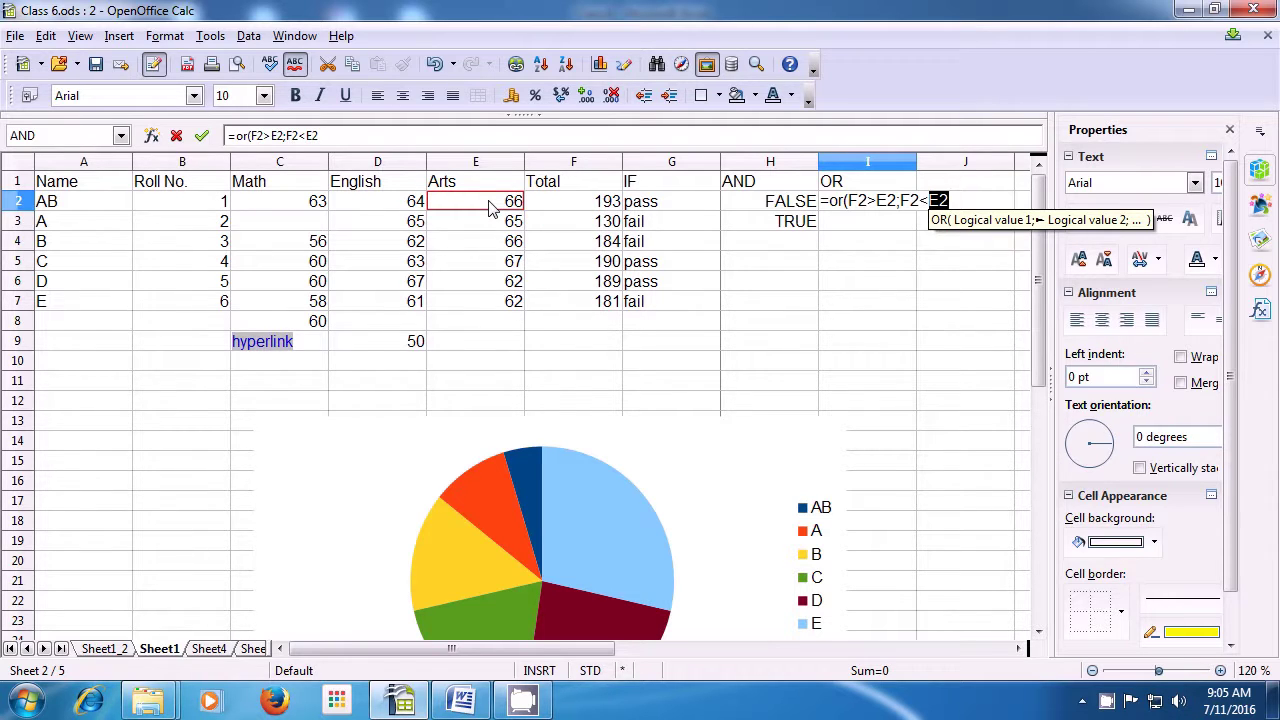
pyautogui.write(')')
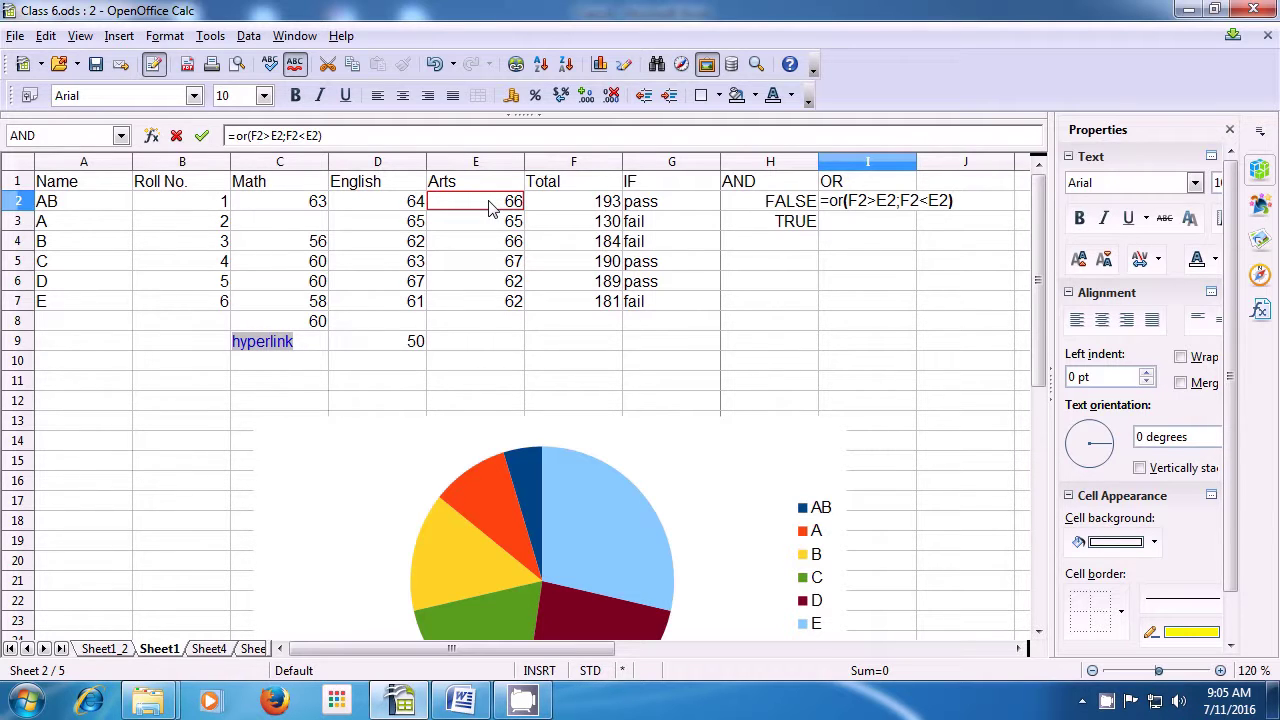
pyautogui.press('Return')
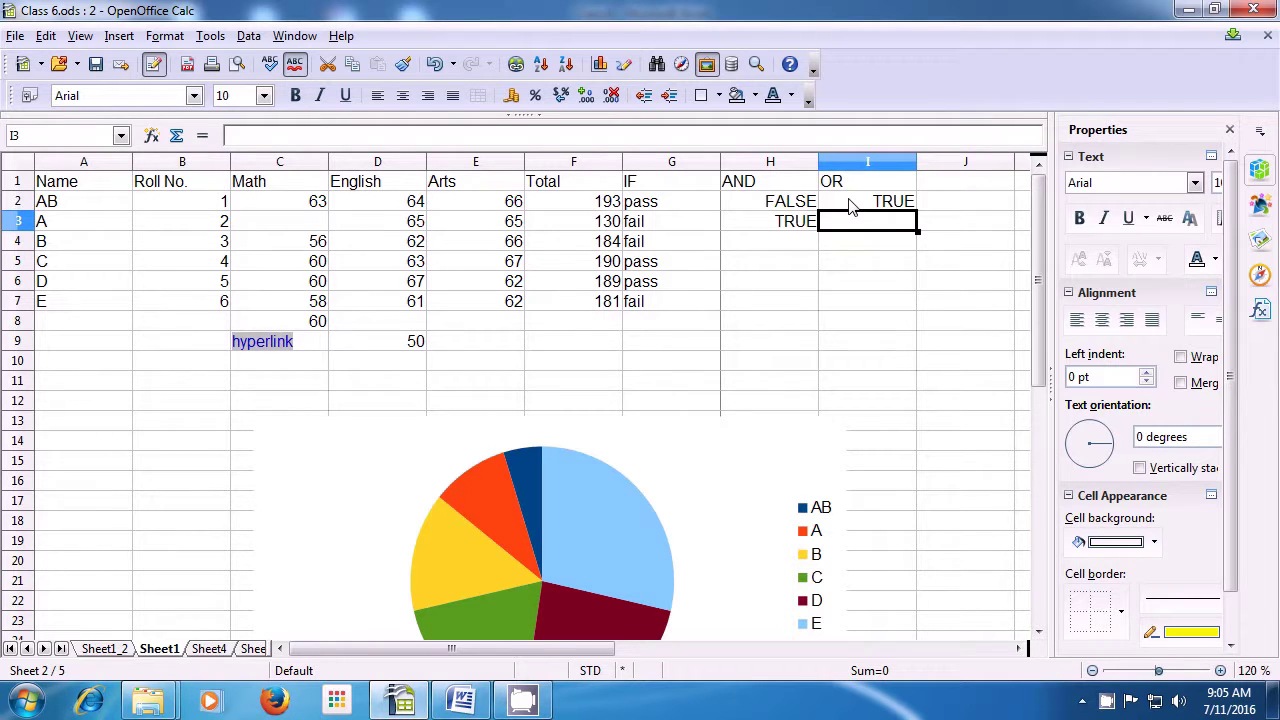
# Step: Examine the OR formula in cell I2 and the cells it compares
pyautogui.click(849, 205)
pyautogui.doubleClick(849, 205)
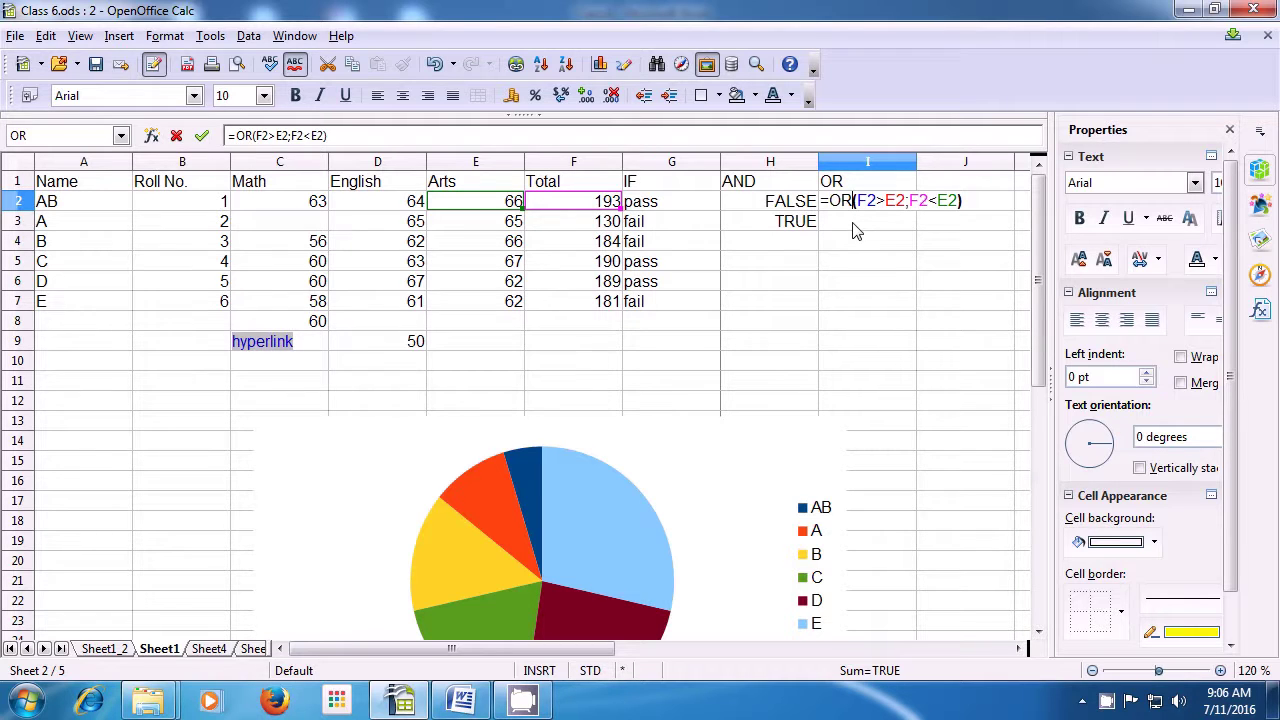
pyautogui.press('Return')
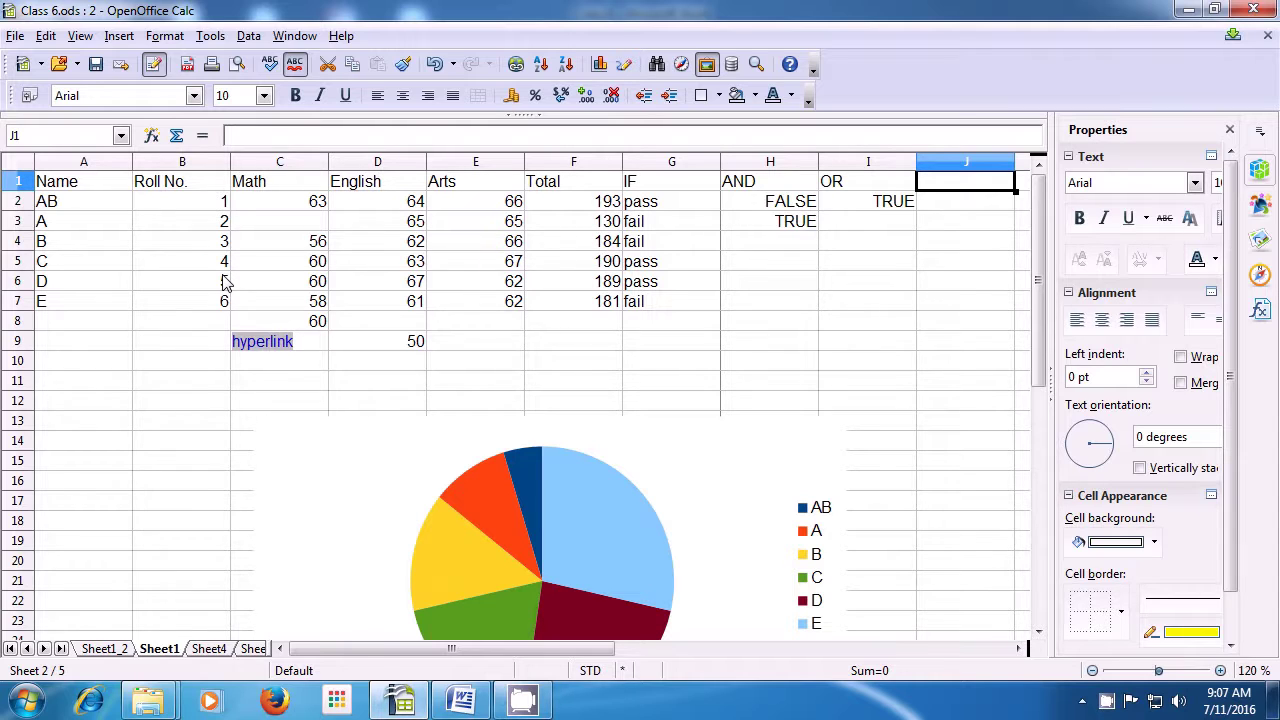
# Step: Enter the column heading "COUNT" in cell J1, beside the OR heading
pyautogui.write('C')
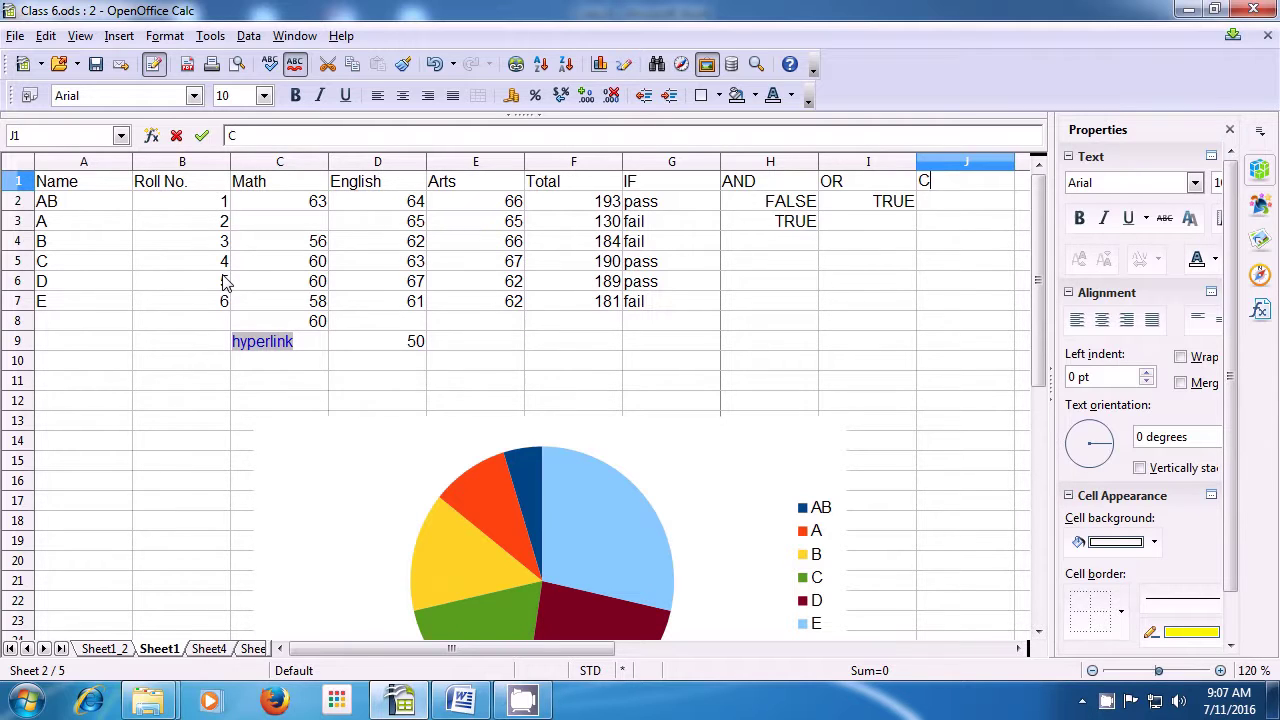
pyautogui.write('O')
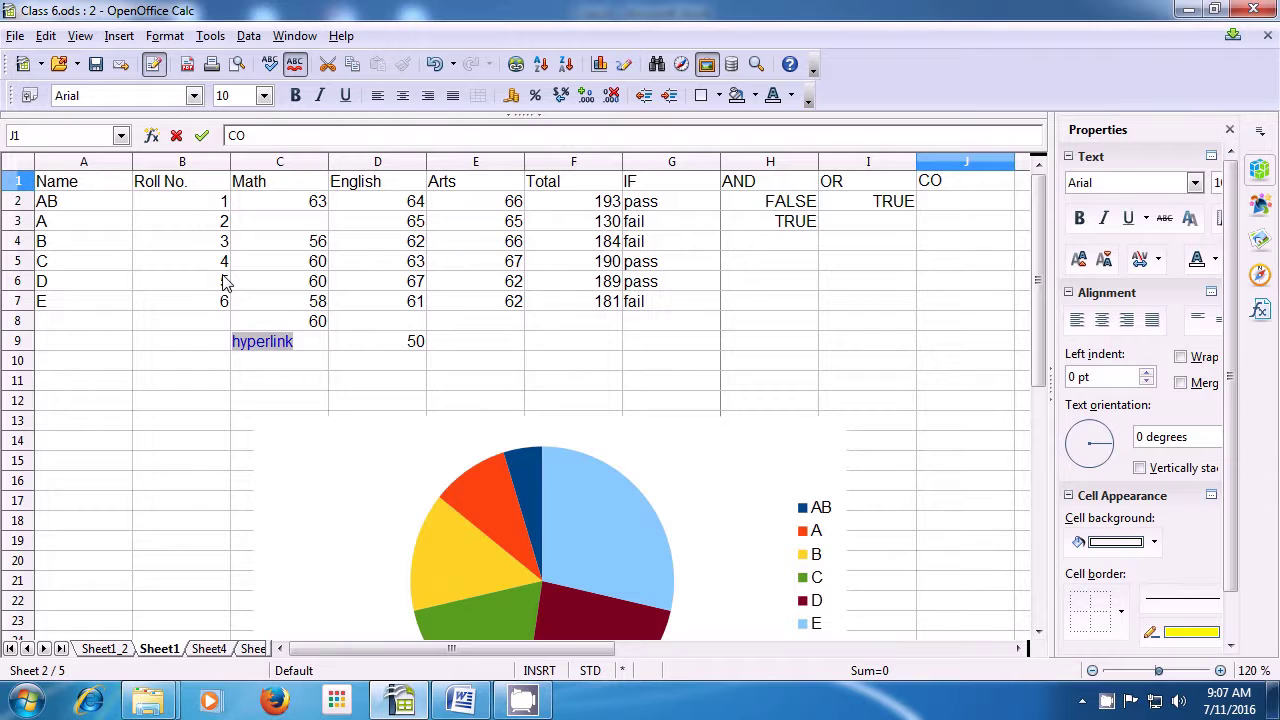
pyautogui.write('UNT')
pyautogui.press('Return')
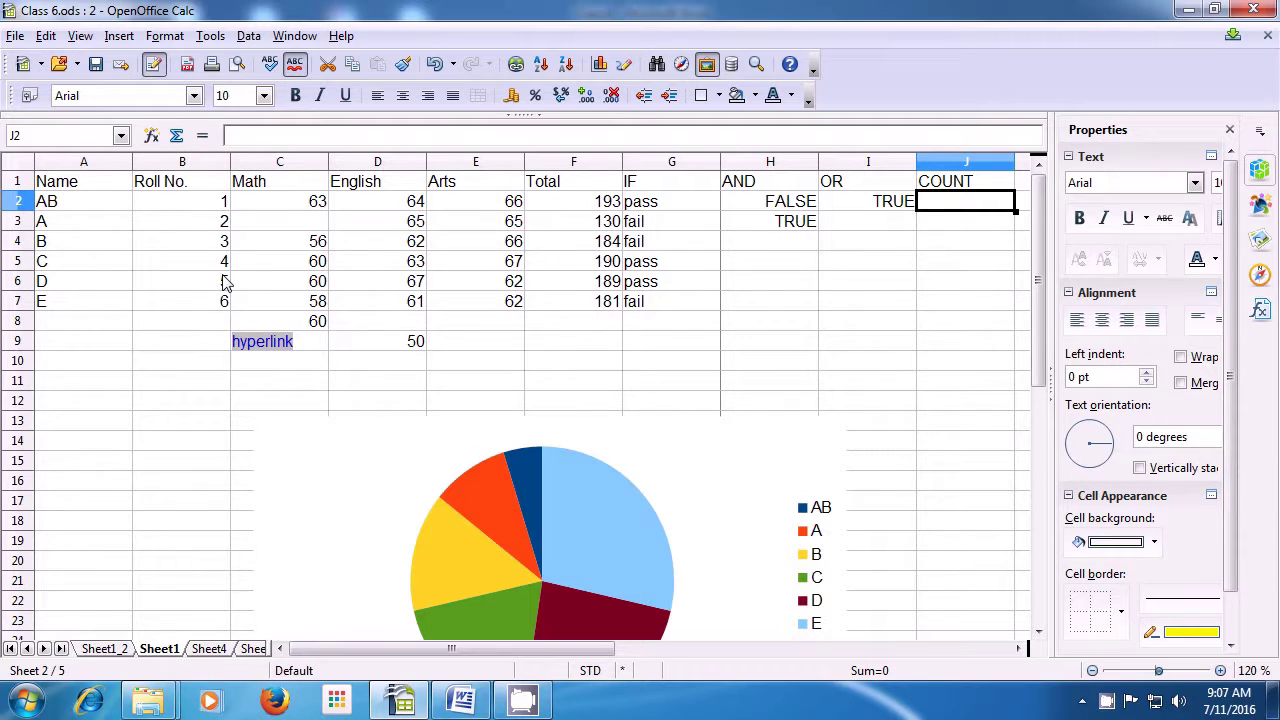
# Step: Enter the formula =COUNT(A1:G8) in cell J2 to count the numeric cells of the marks table
pyautogui.write('=')
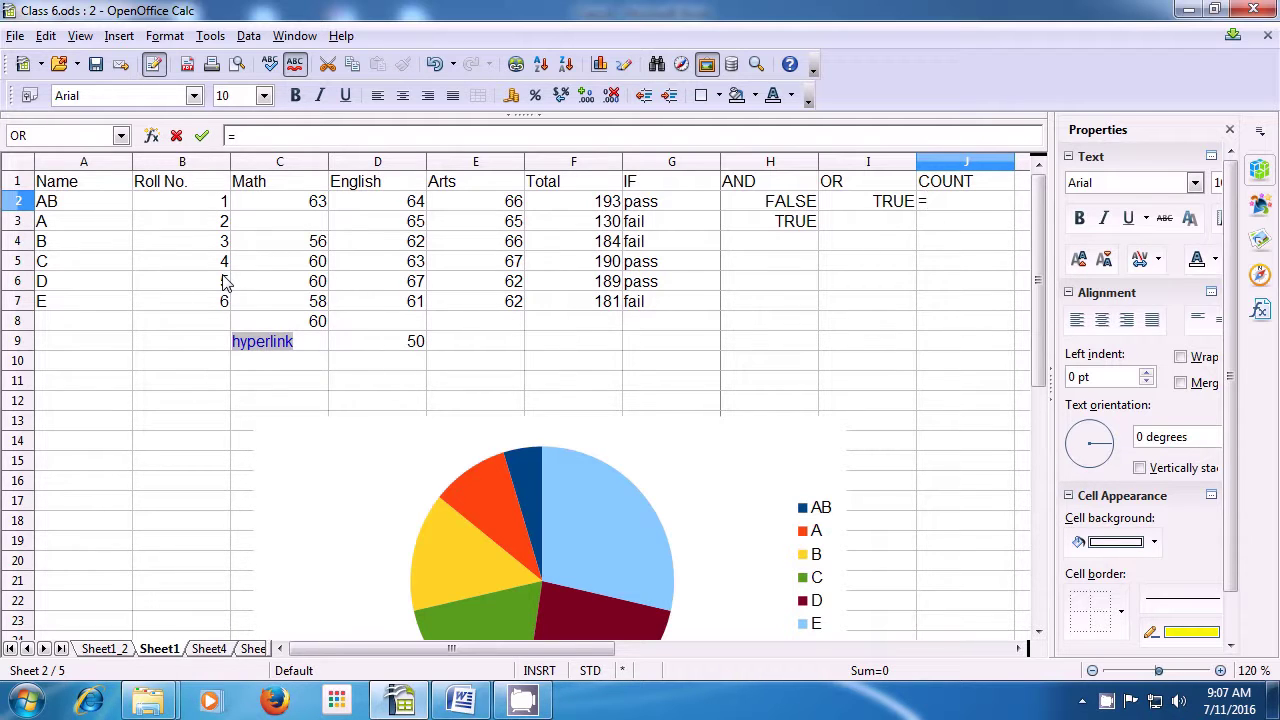
pyautogui.write('count')
pyautogui.write('(')
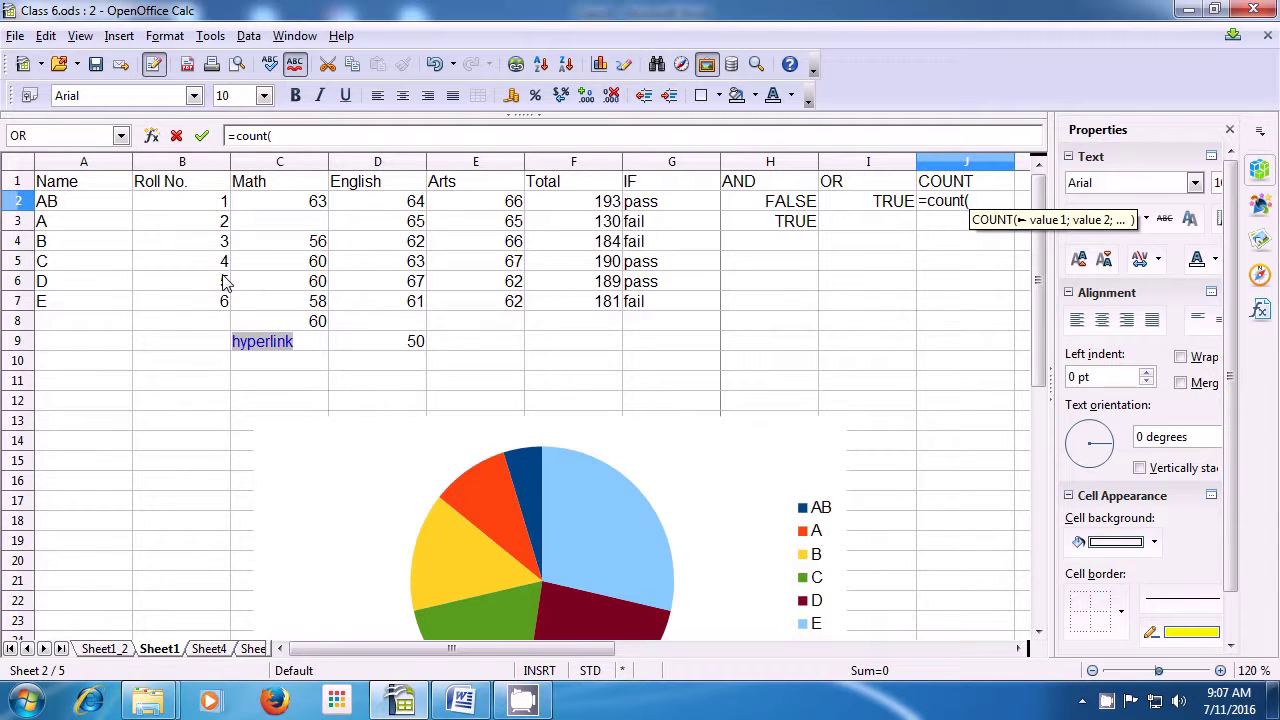
pyautogui.moveTo(106, 186); pyautogui.dragTo(694, 331)
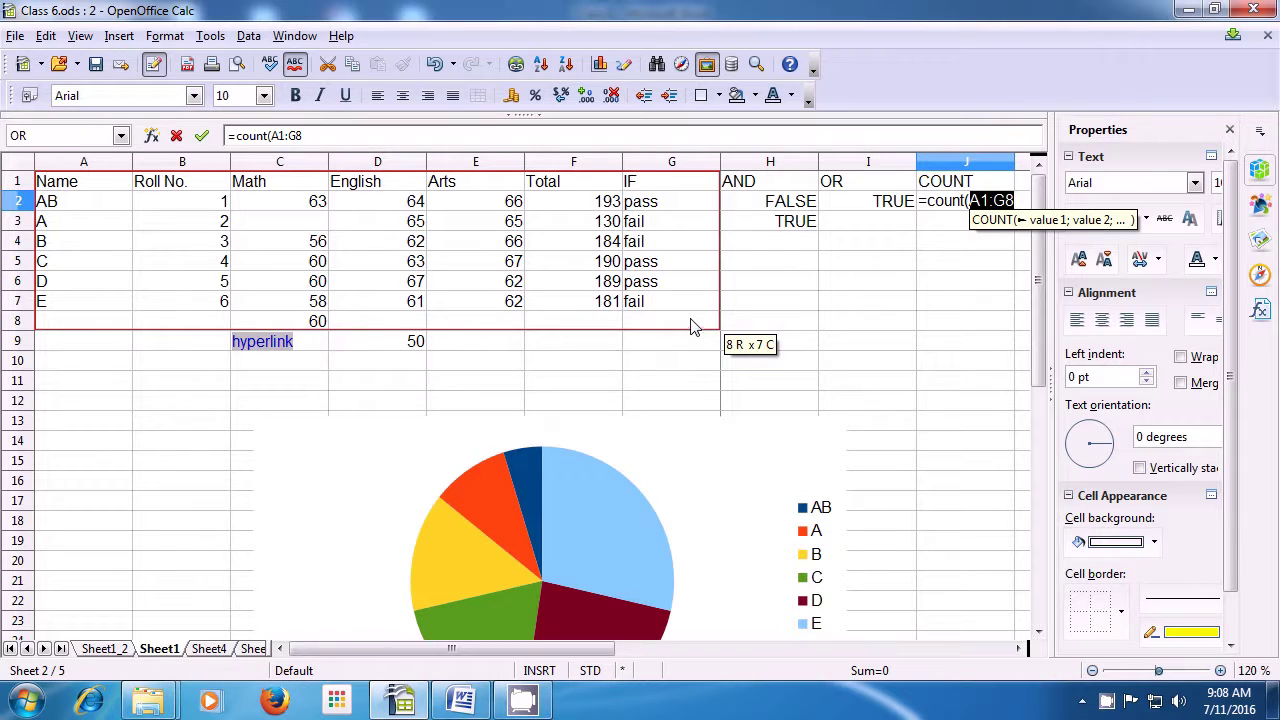
pyautogui.write(')')
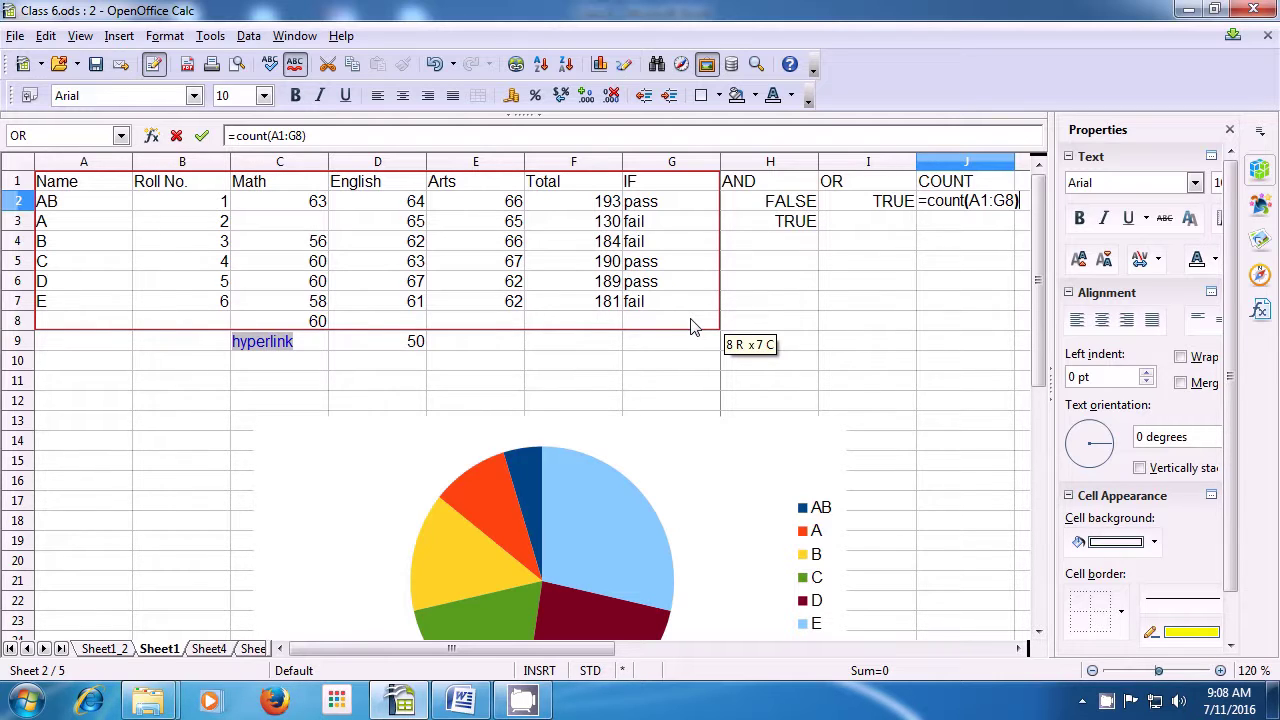
pyautogui.press('Return')
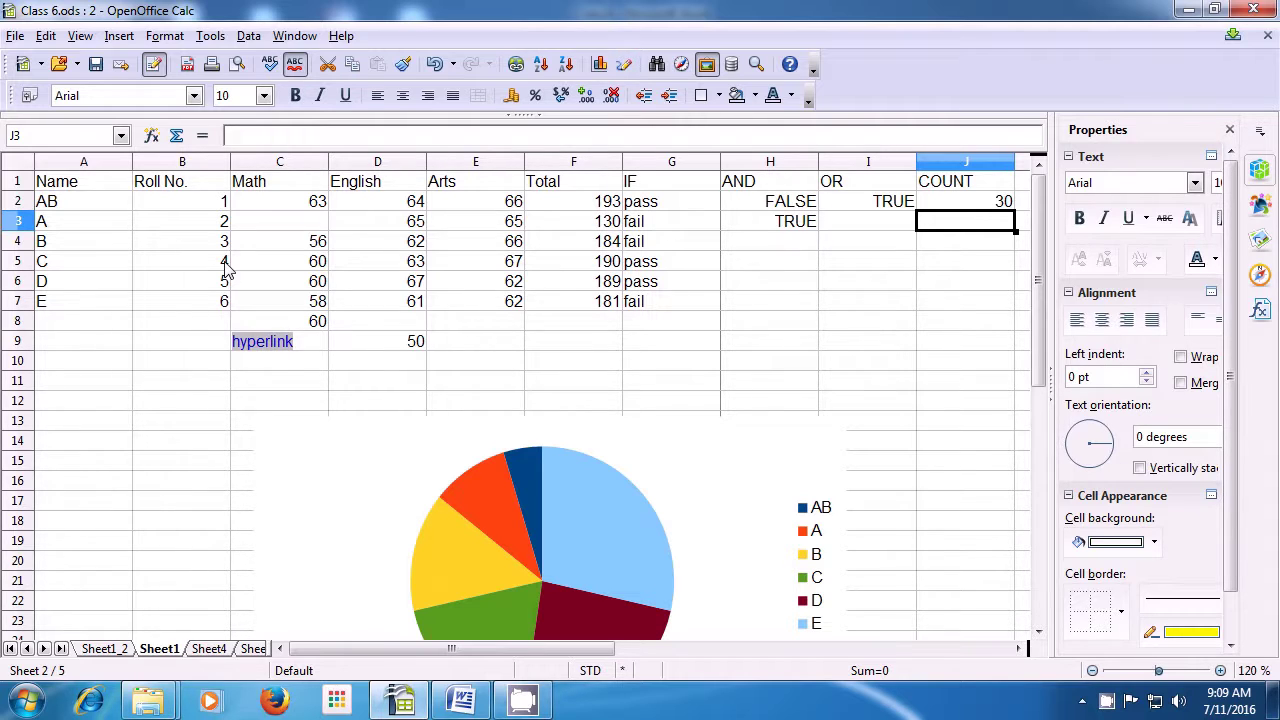
# Step: Enter the column heading "CountBlank" in cell K1, beside the COUNT heading
pyautogui.click(951, 189)
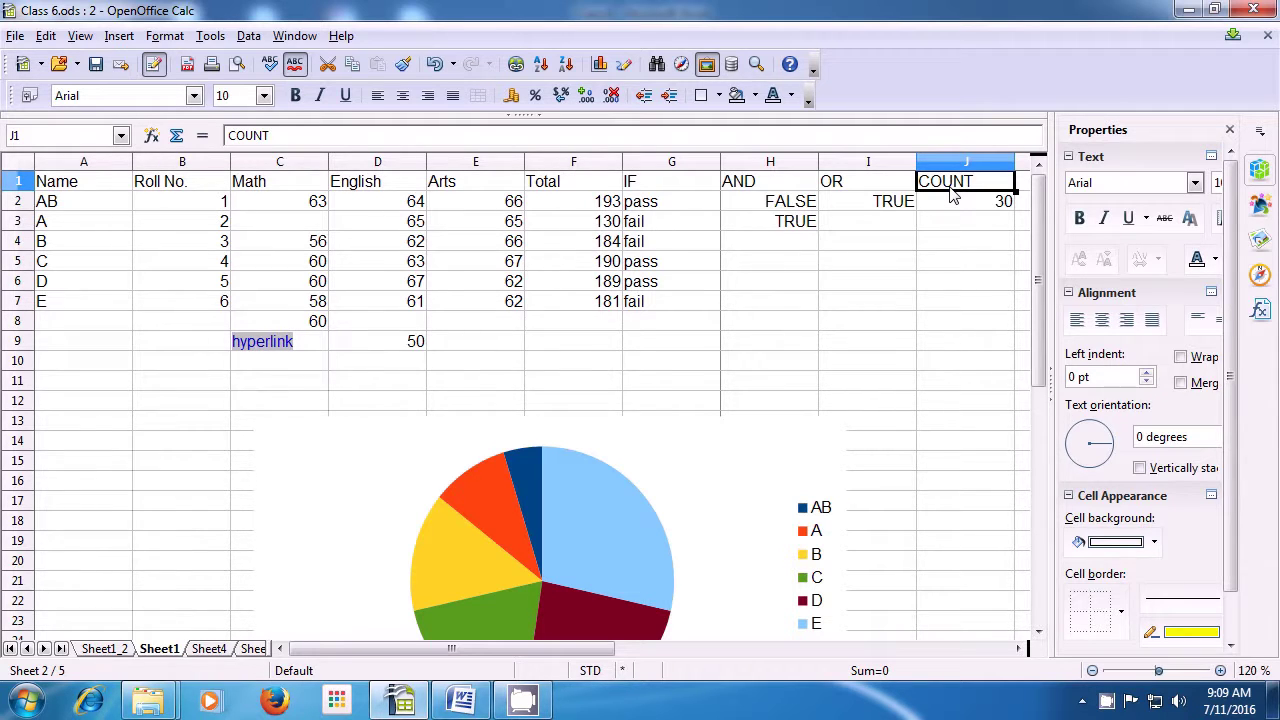
pyautogui.press('Right')
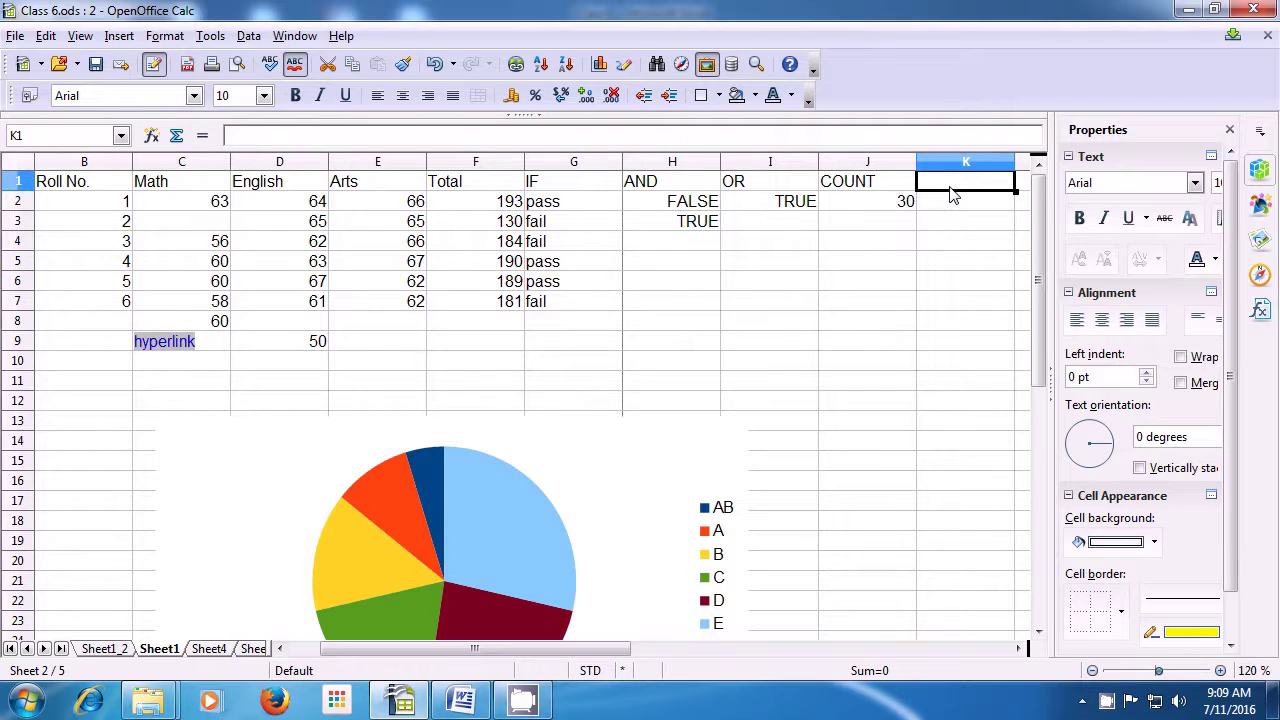
pyautogui.write('C')
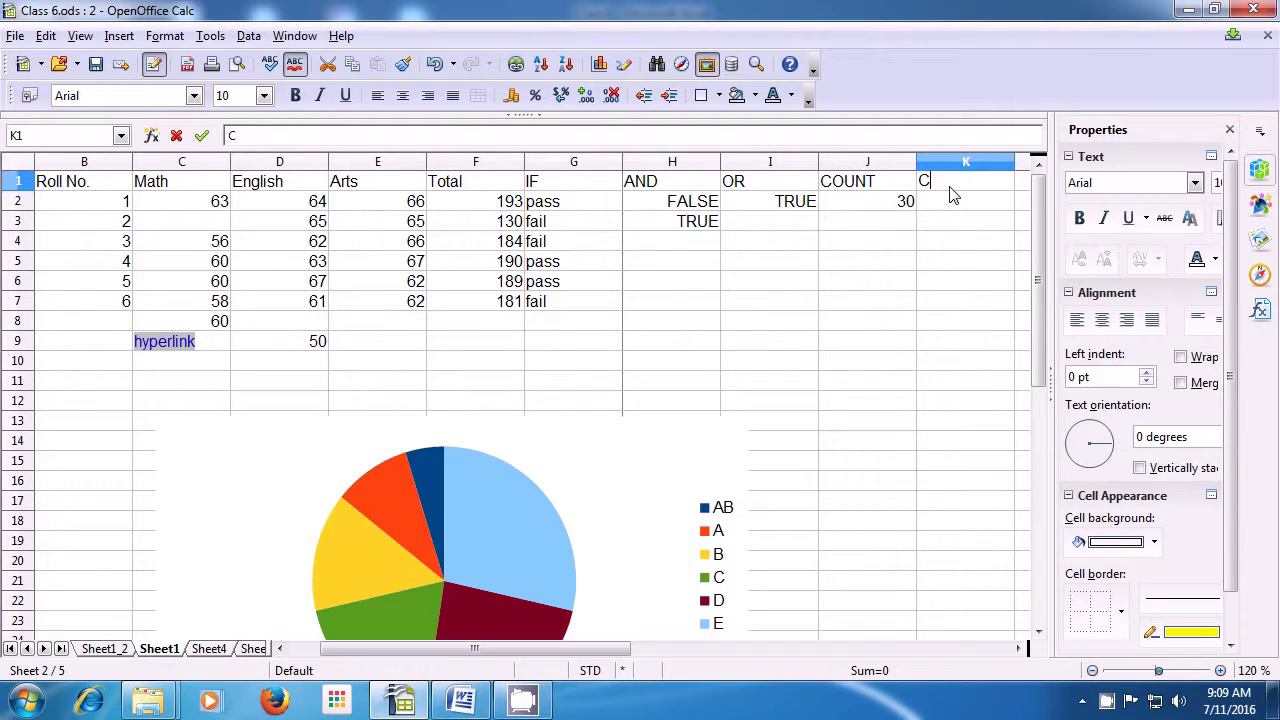
pyautogui.write('ou')
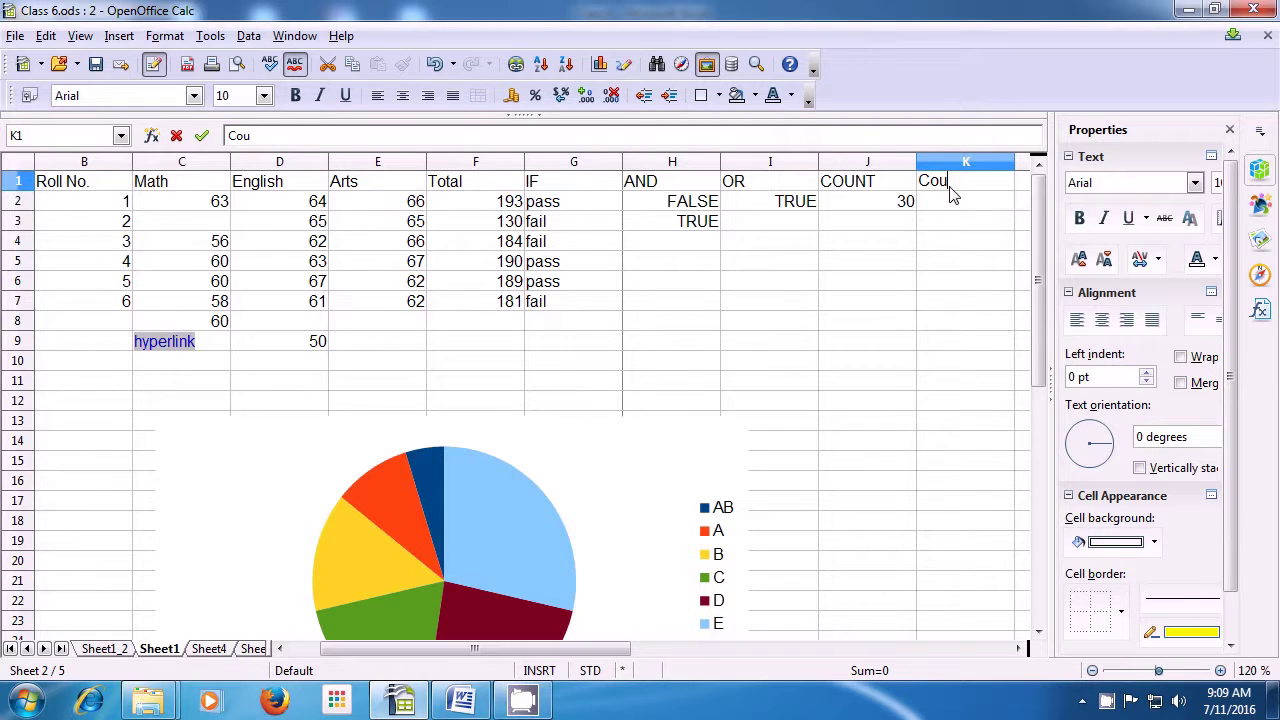
pyautogui.write('ntBlank')
pyautogui.press('Return')
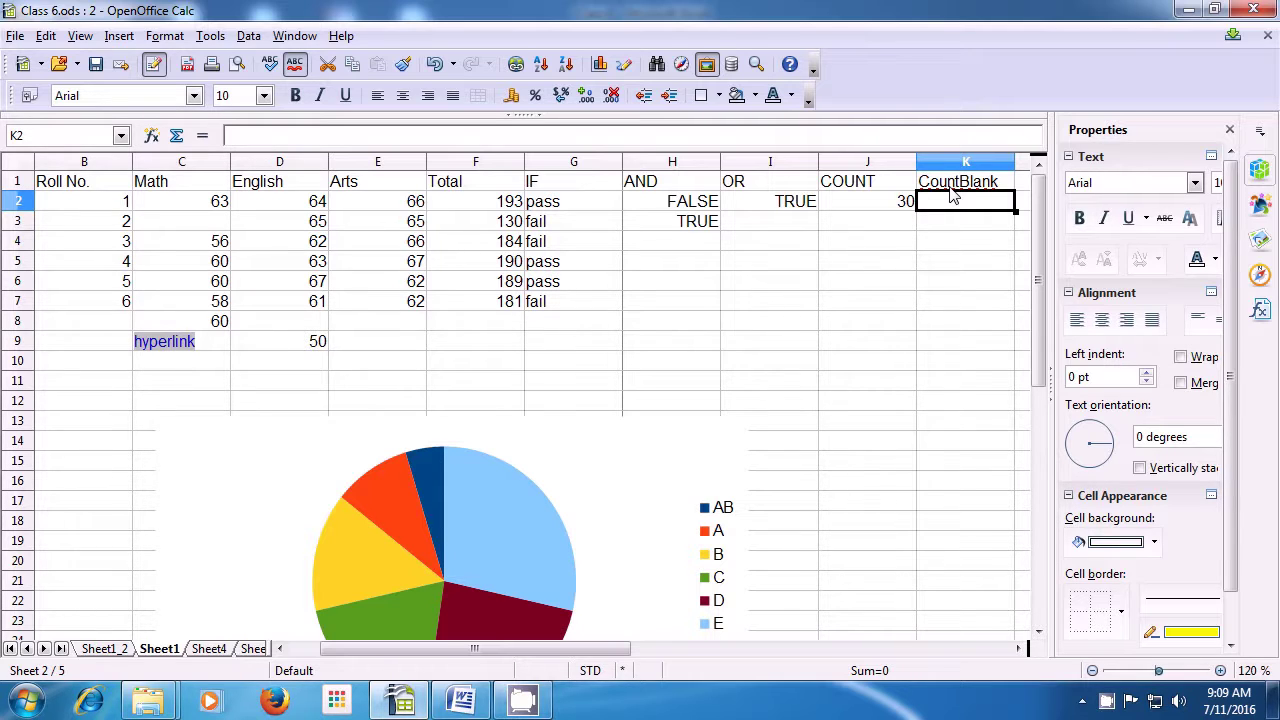
# Step: Enter the formula =COUNTBLANK(A1:G8) in cell K2 to count the empty cells of the marks table
pyautogui.write('=')
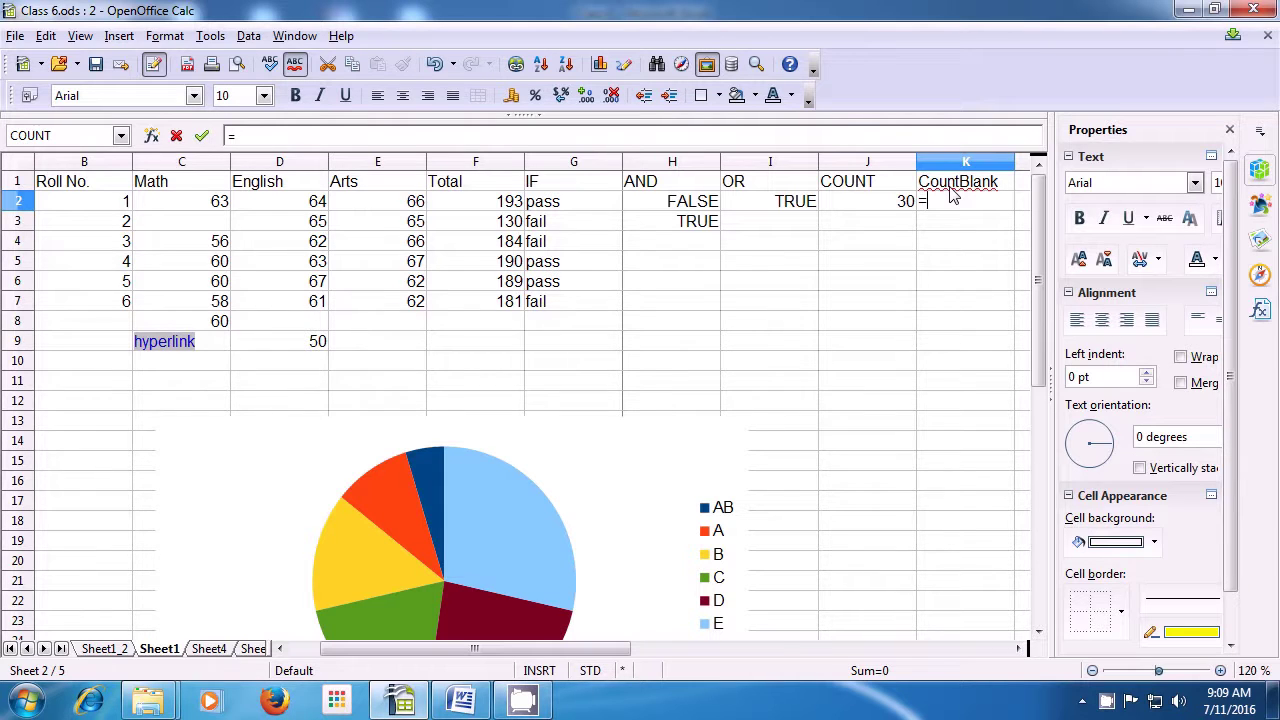
pyautogui.write('count')
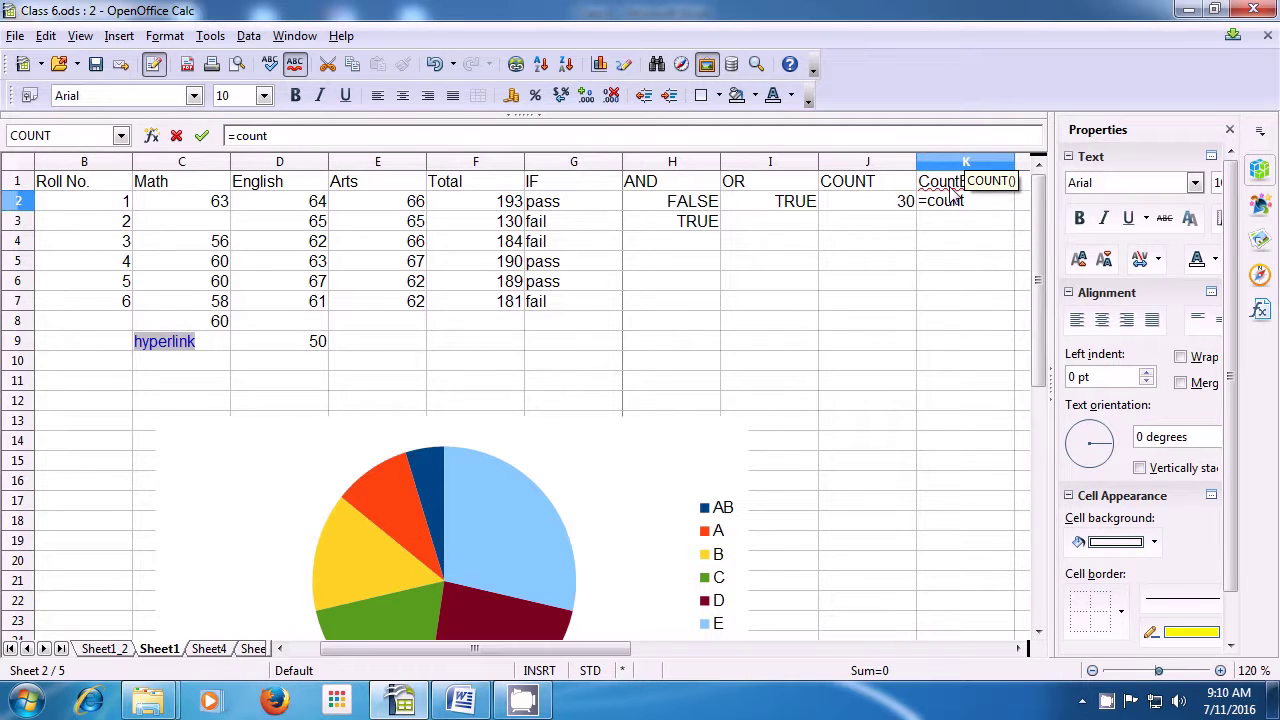
pyautogui.write('b')
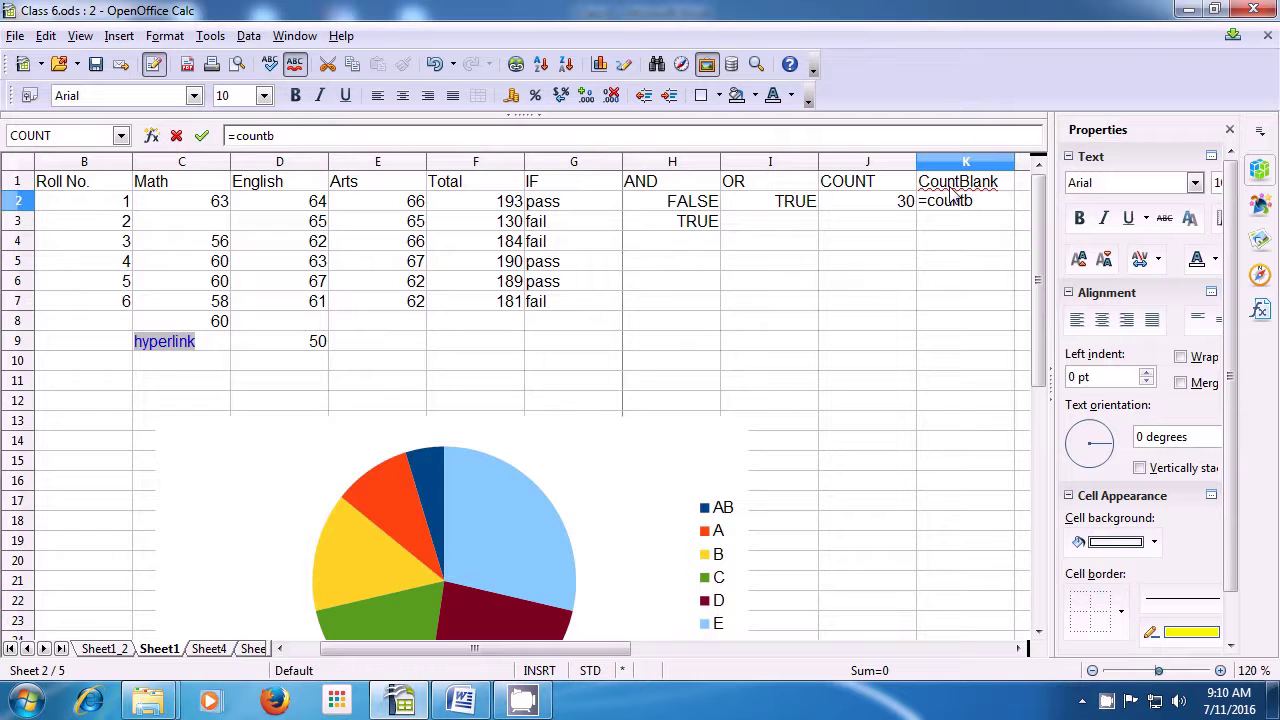
pyautogui.write('lank(')
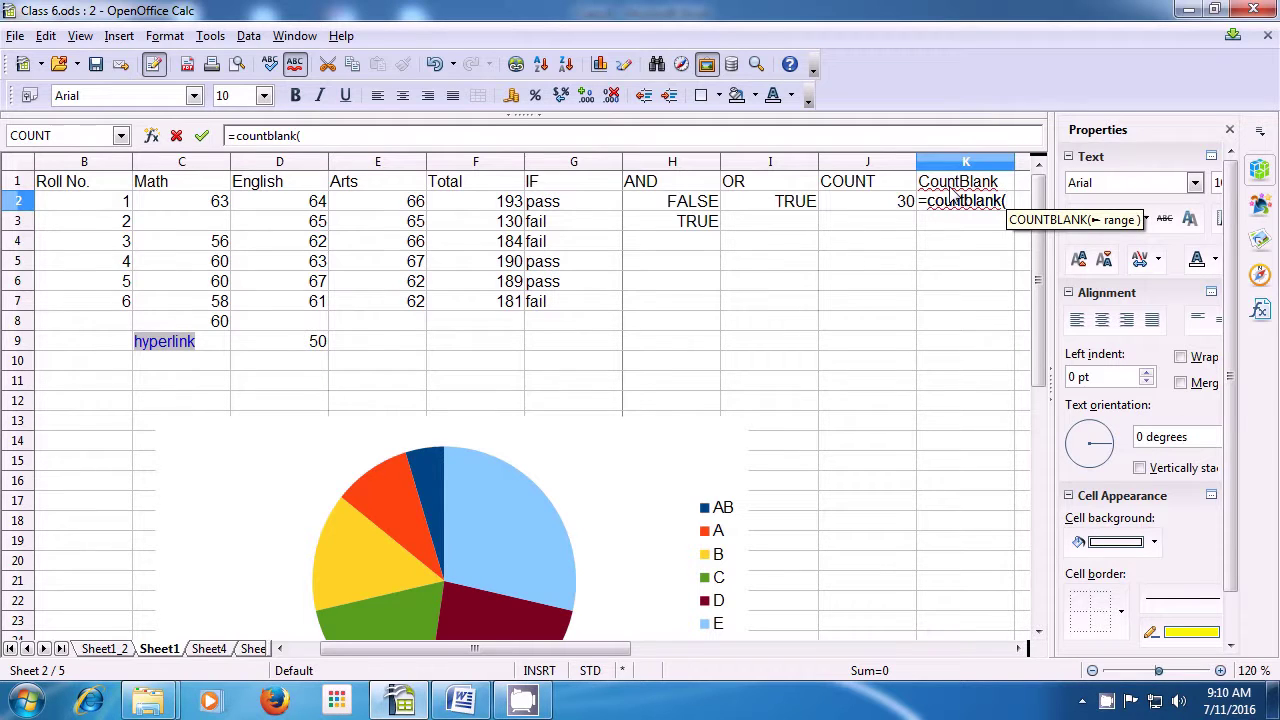
pyautogui.click(77, 190)
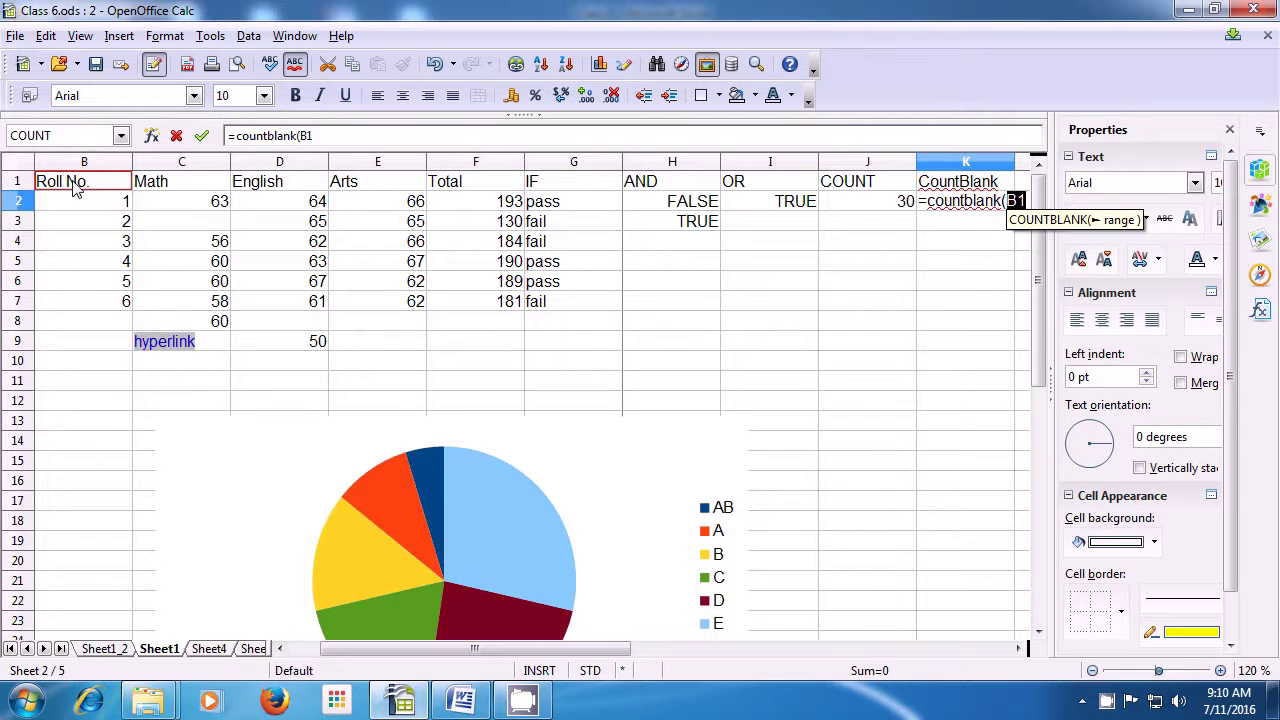
pyautogui.press('Left')
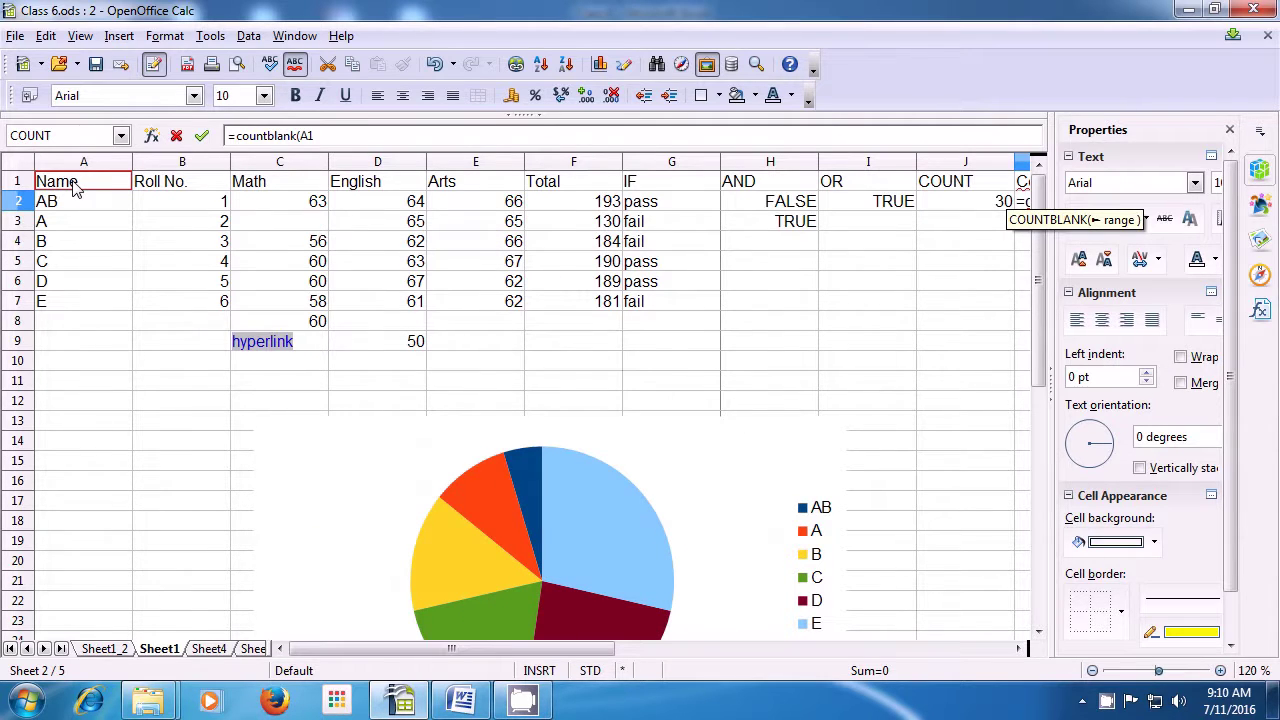
pyautogui.moveTo(73, 190); pyautogui.dragTo(698, 325)
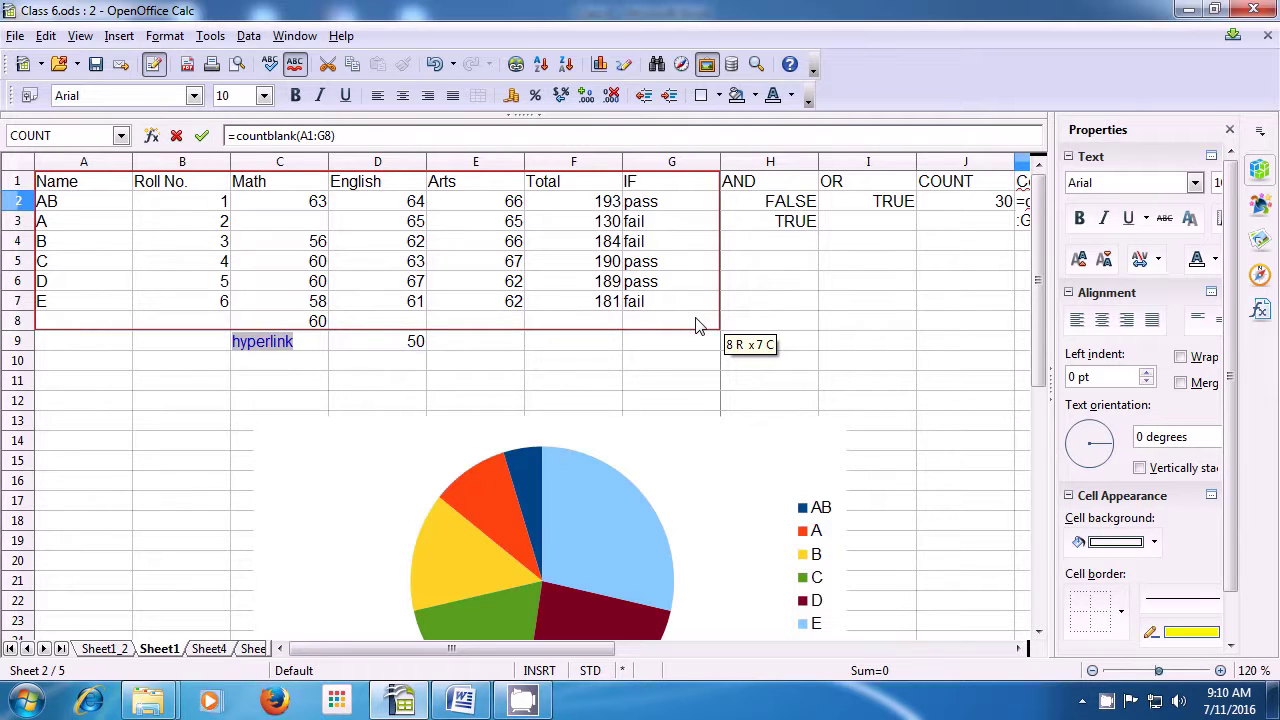
pyautogui.press('Return')
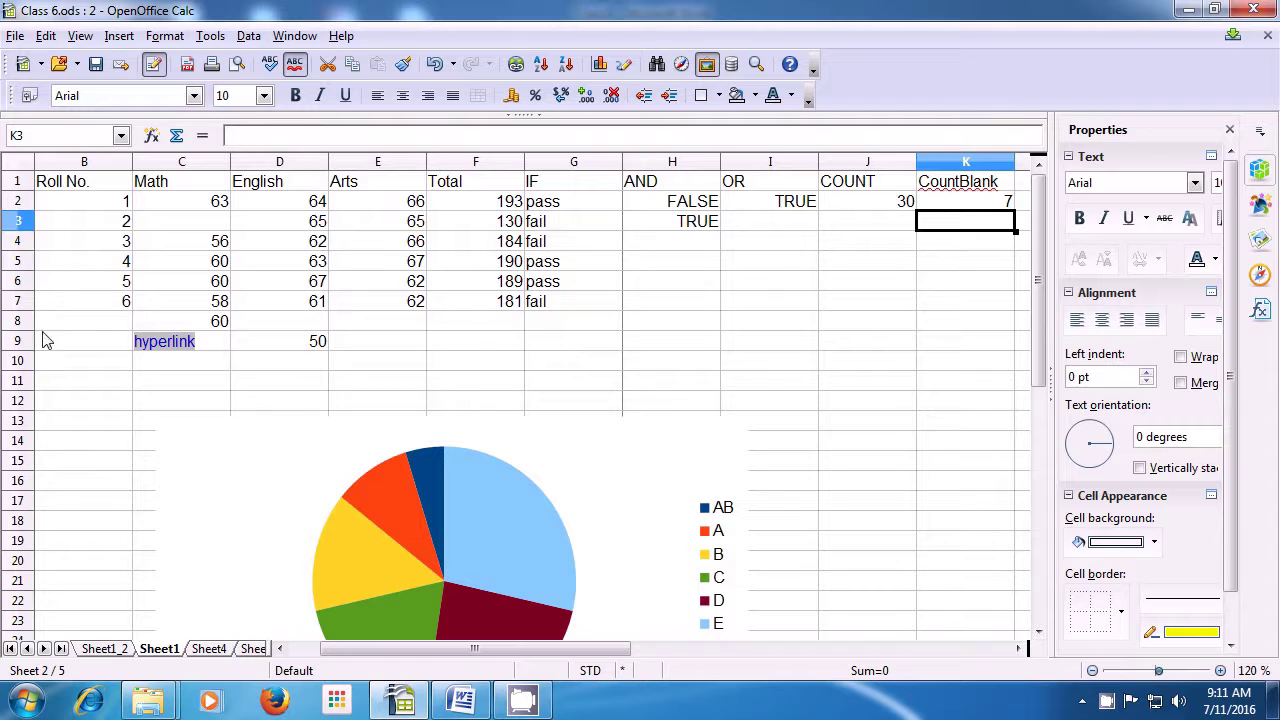
# Step: Check the empty cells in row 8 of the marks table against the COUNTBLANK formula in cell K2
pyautogui.click(88, 330)
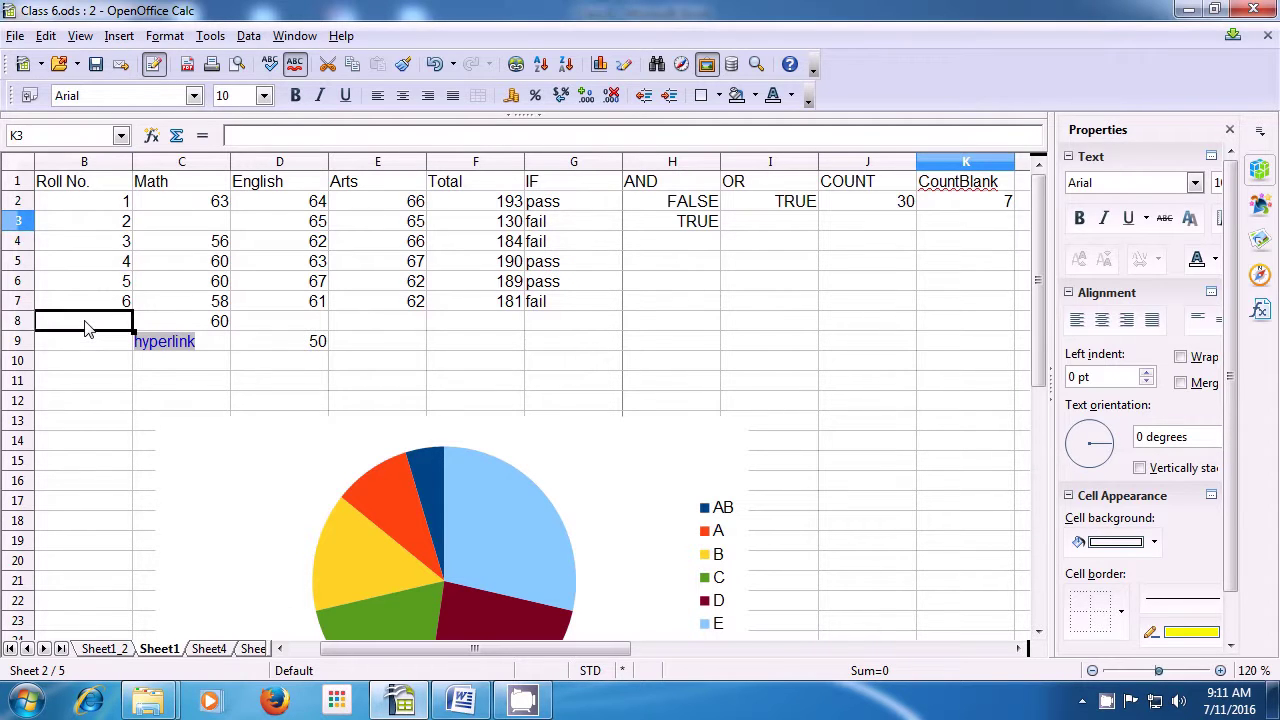
pyautogui.press('Left')
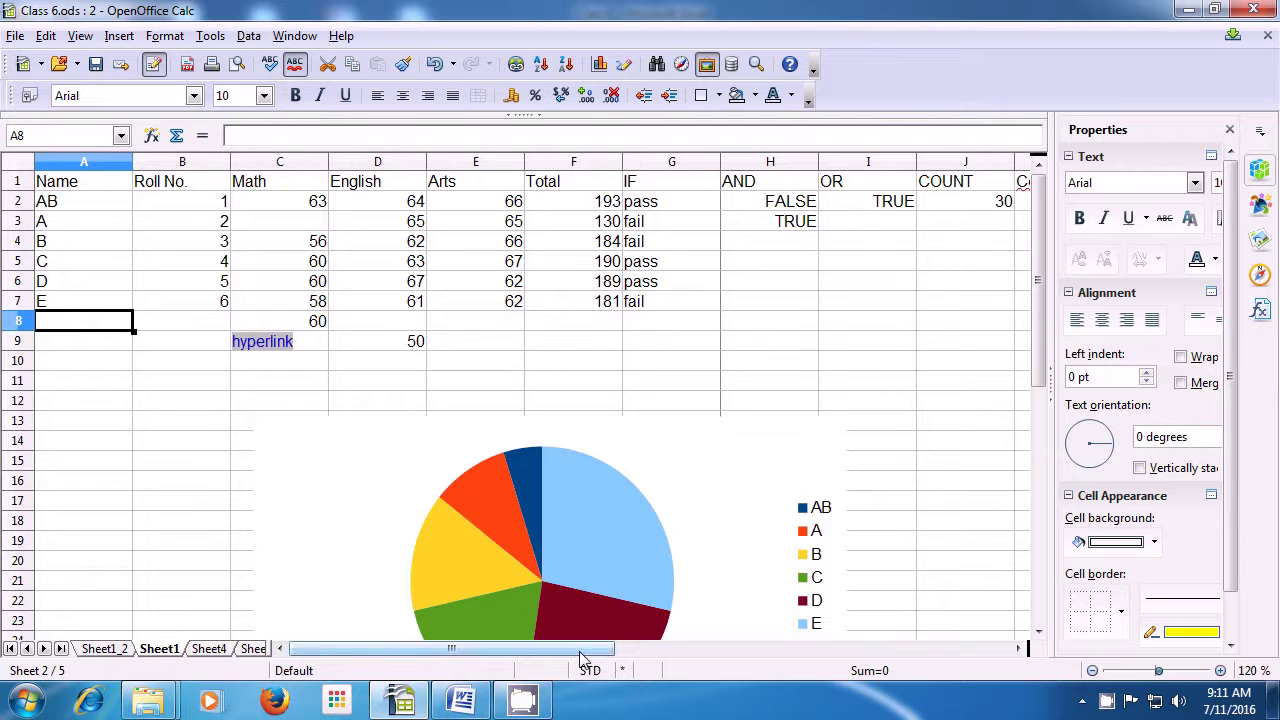
pyautogui.moveTo(607, 646); pyautogui.dragTo(655, 652)
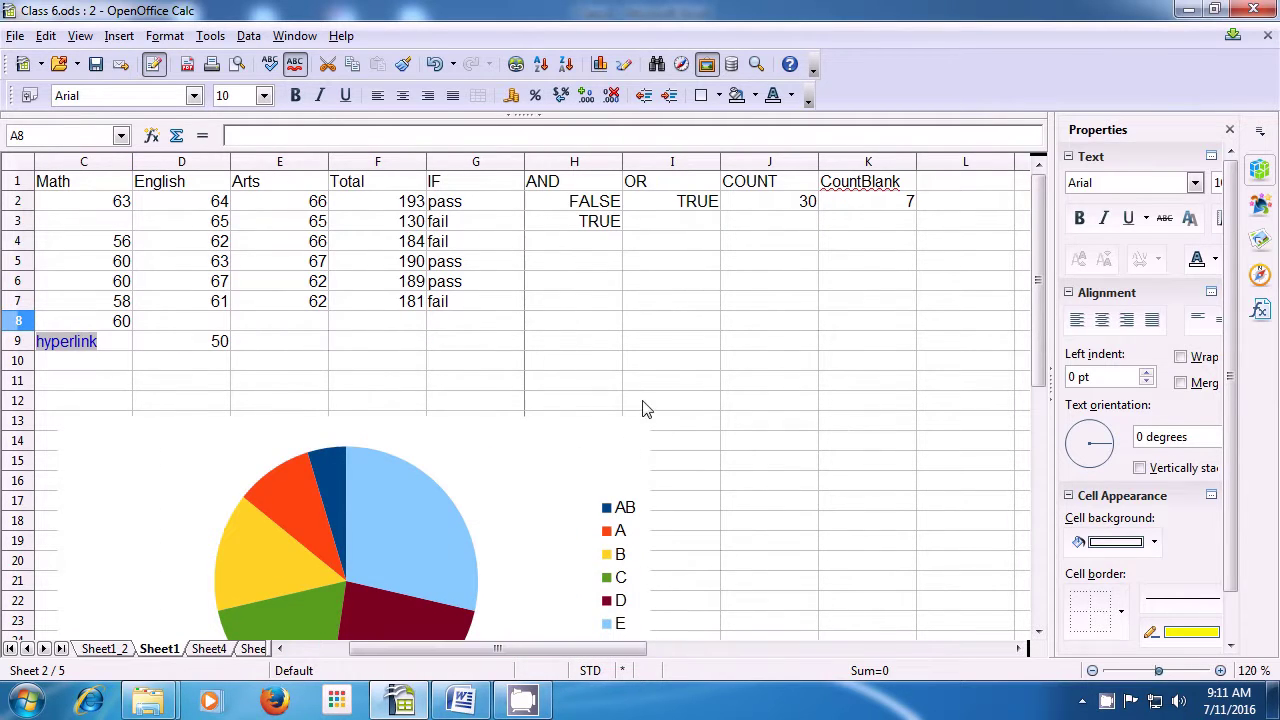
pyautogui.click(880, 210)
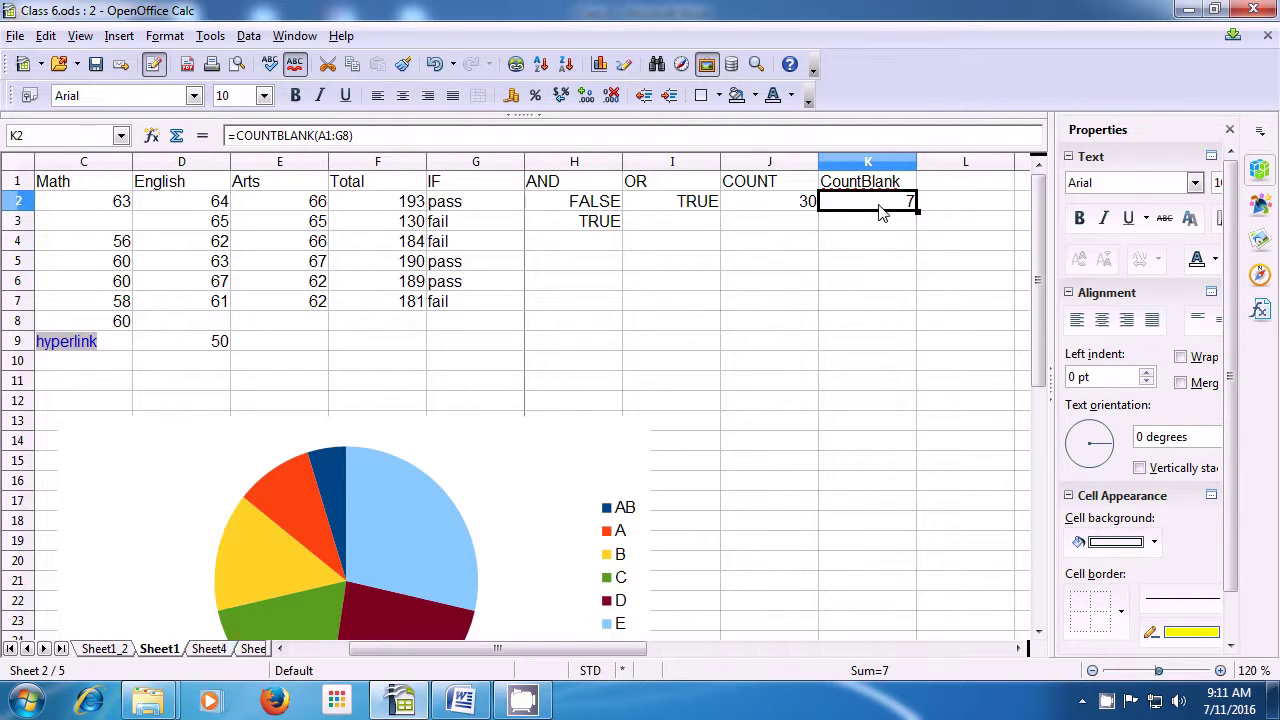